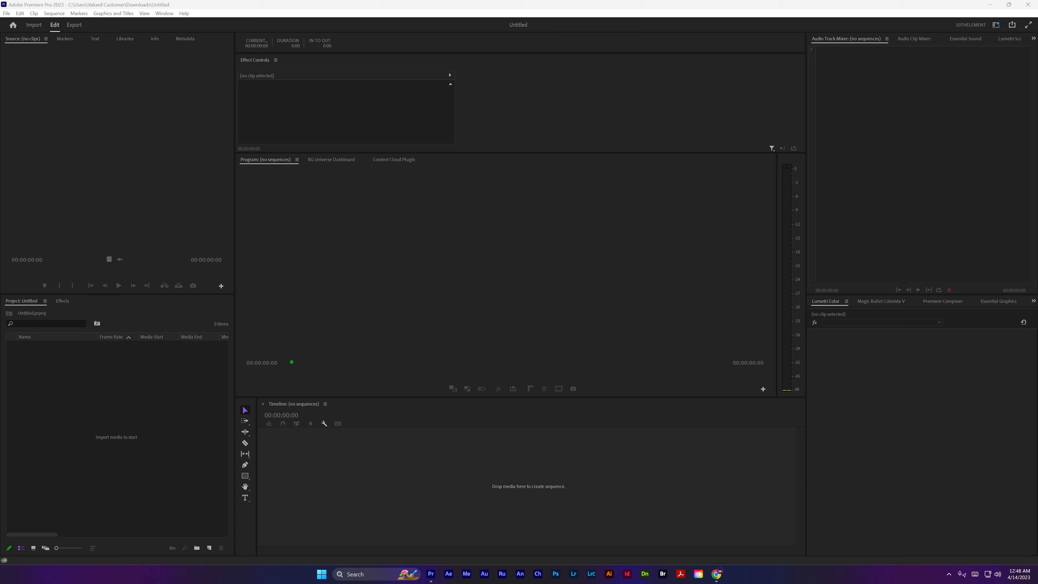
Bring up the Magic folder, widen its window, and preview the Magic card image and the Gradient Background video
key("super+shift+Left")
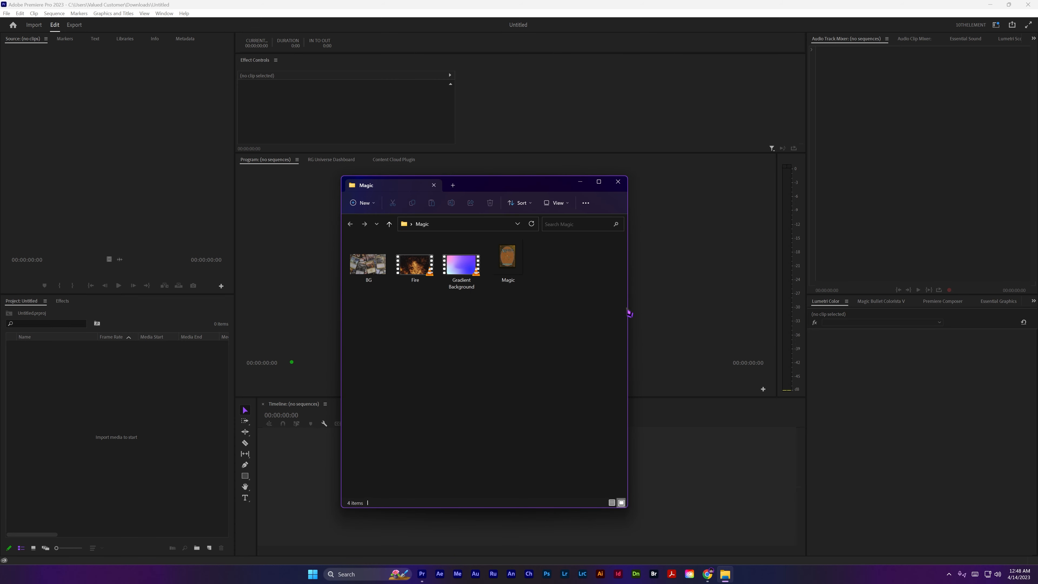
left_click_drag(628, 307, 756, 307)
double_click(507, 257)
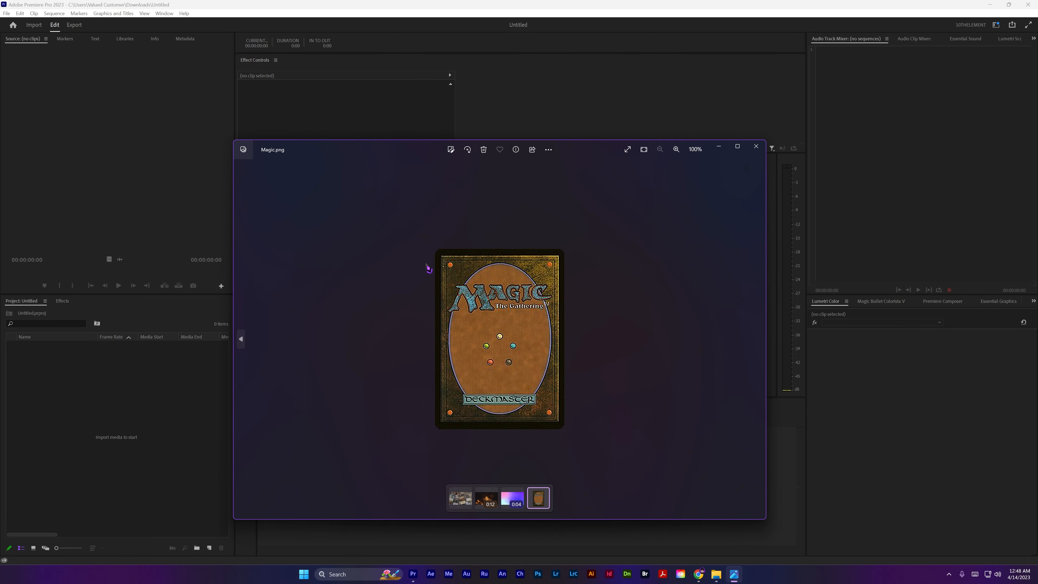
left_click(756, 146)
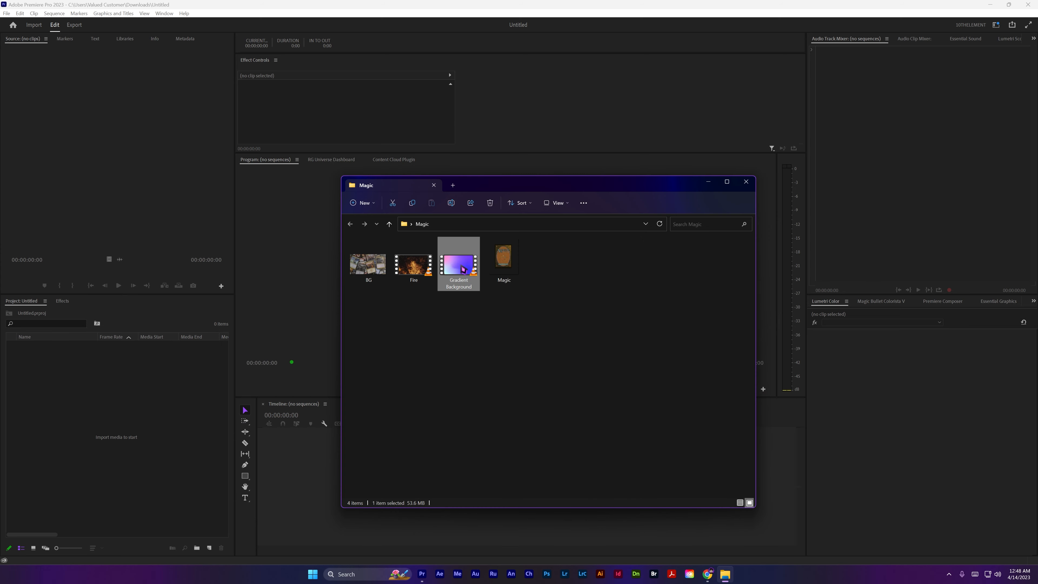
double_click(463, 270)
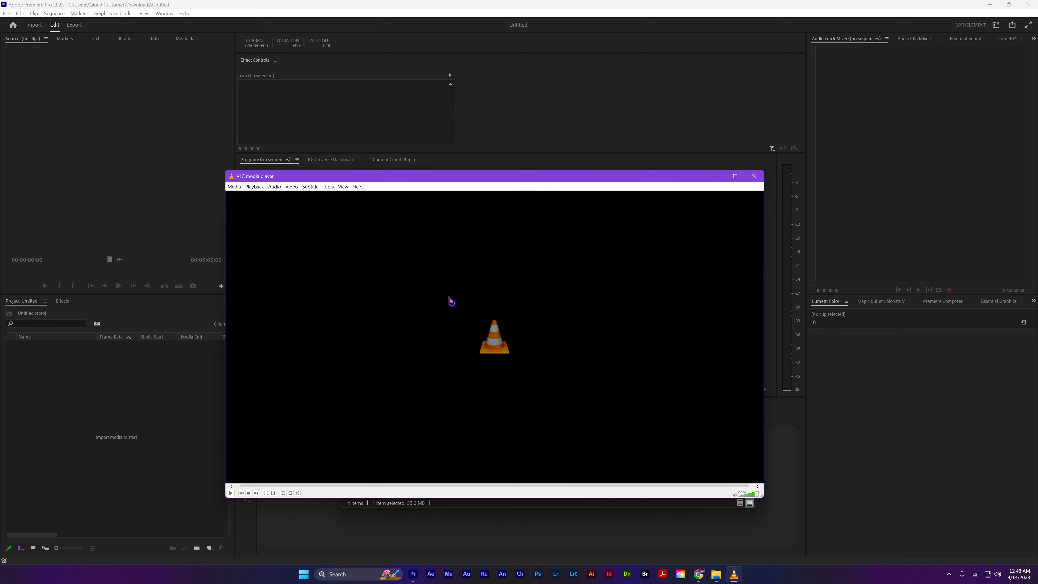
left_click(752, 177)
left_click(492, 371)
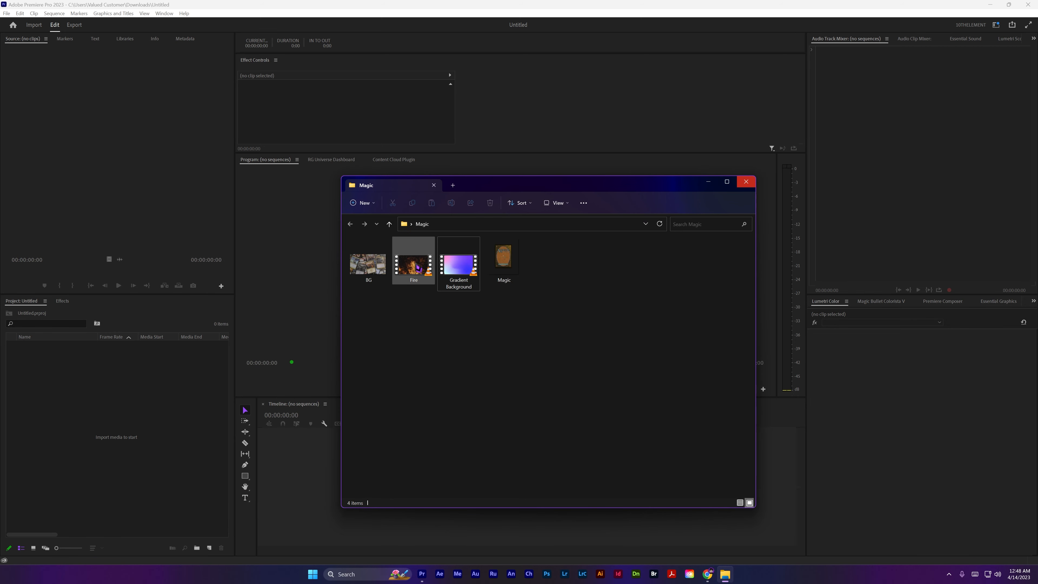
Preview the Fire video and the BG image from the Magic folder
left_click(417, 271)
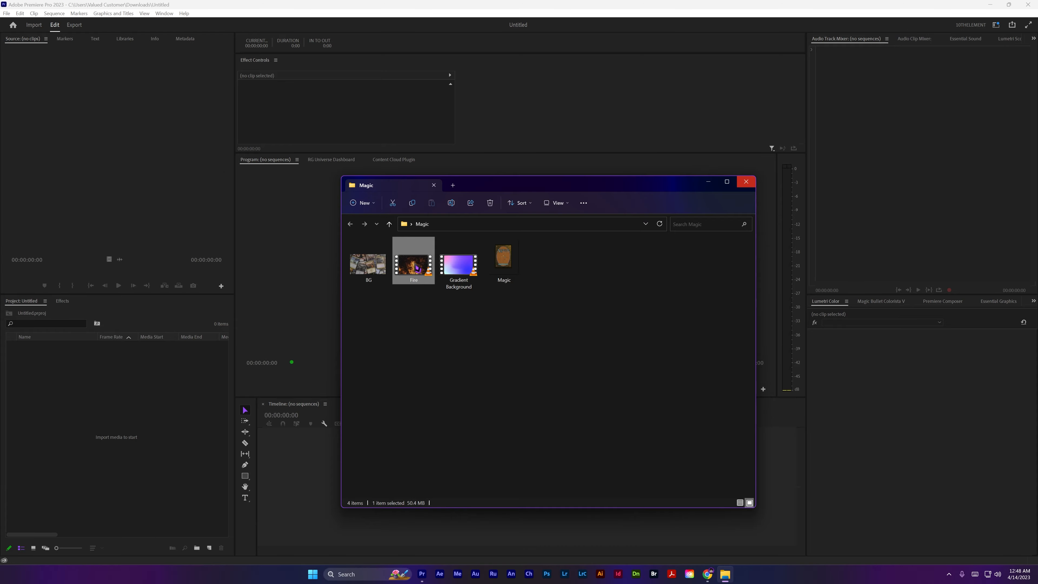
left_click(754, 176)
left_click(364, 278)
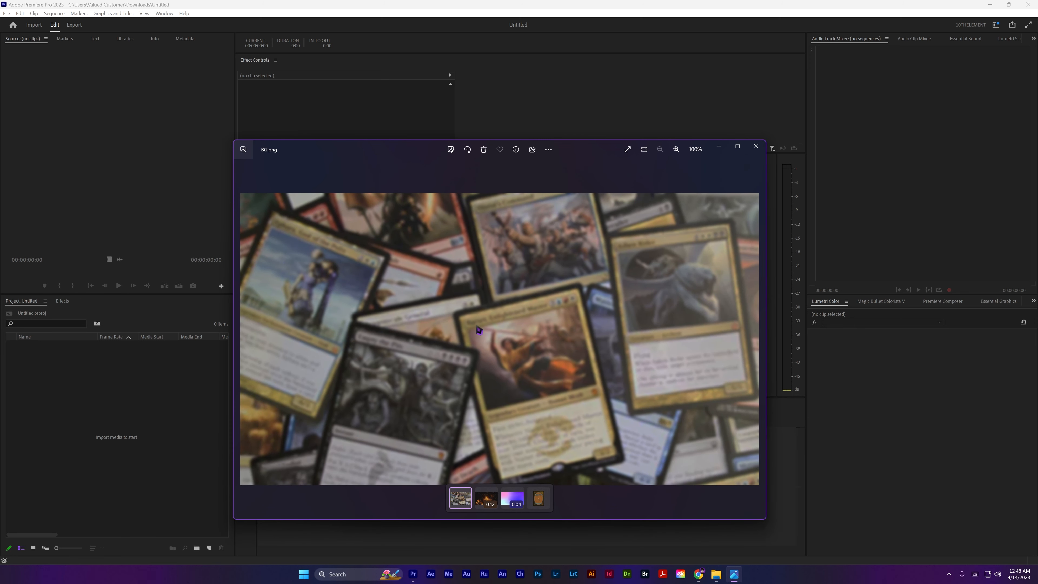
scroll(481, 374, "up", 3)
scroll(480, 374, "down", 3)
left_click(756, 146)
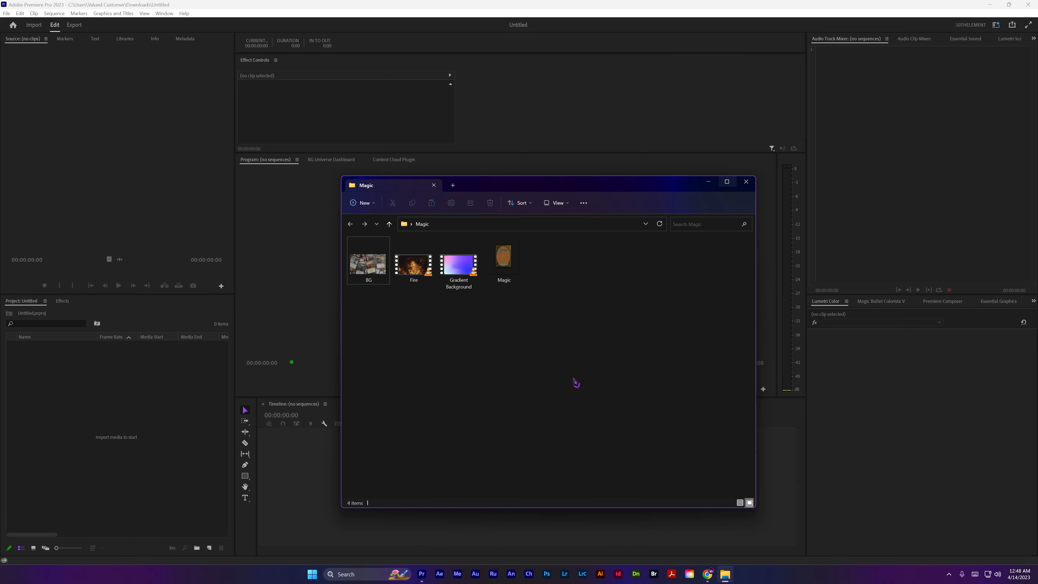
Import the four Magic folder files into the project and create a sequence from Gradient Background.mp4
left_click_drag(550, 343, 134, 415)
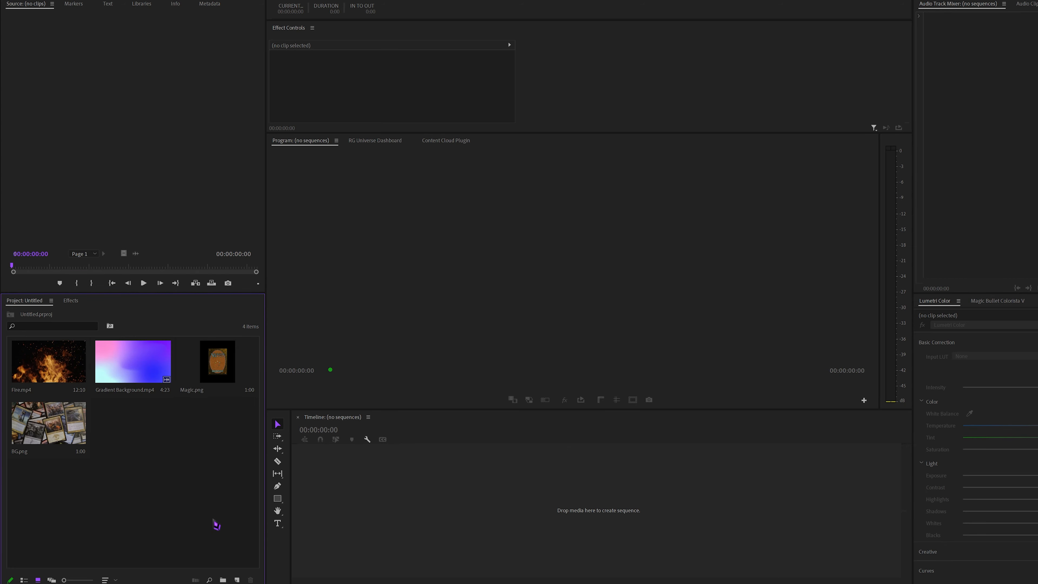
left_click_drag(147, 366, 408, 554)
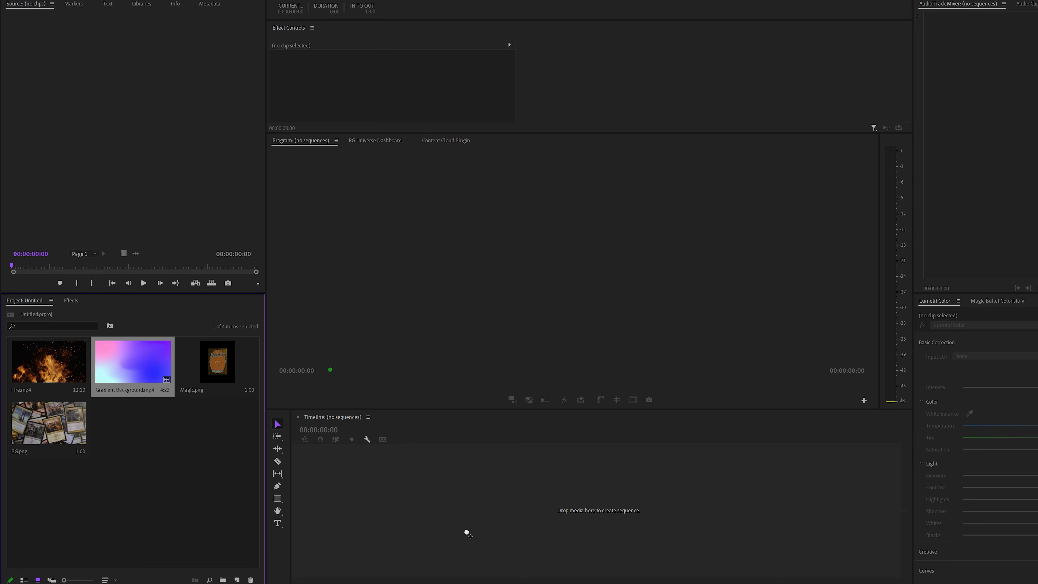
left_click_drag(467, 533, 469, 536)
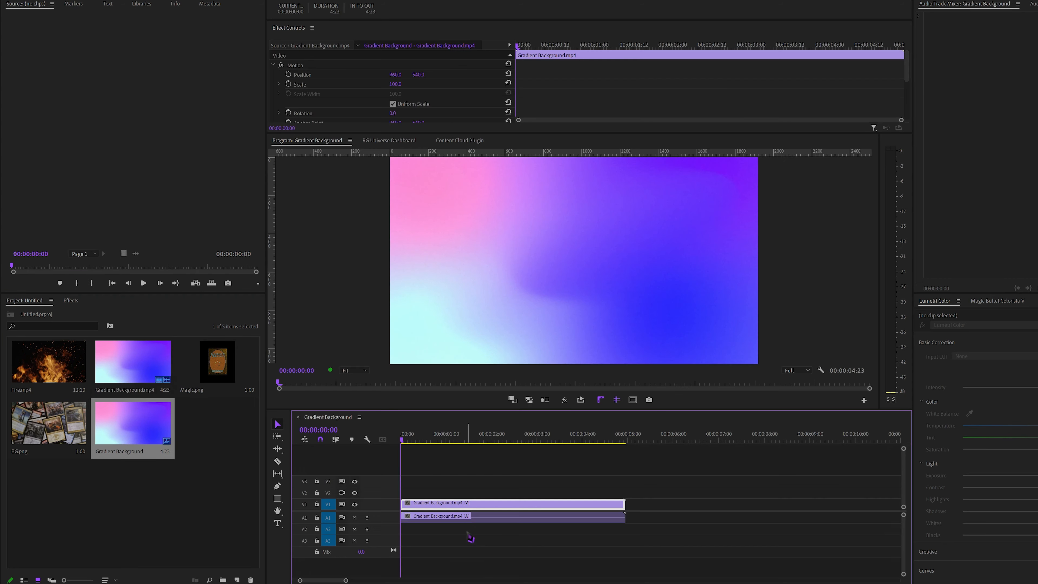
Delete the gradient clip's audio and place Magic.png on V3, matching the background's duration
left_click(460, 518, "alt")
key("Delete")
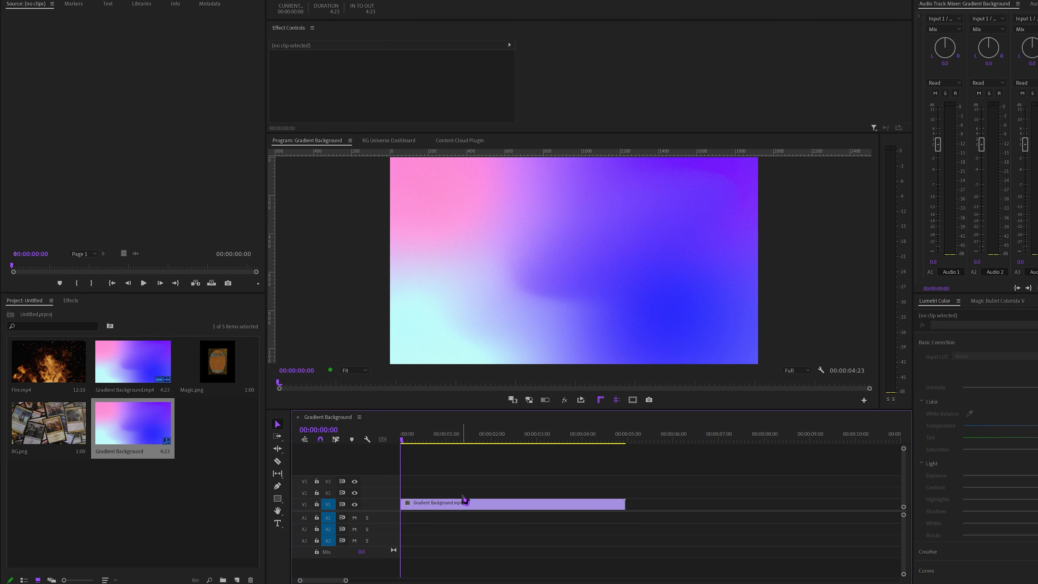
left_click_drag(217, 361, 624, 480)
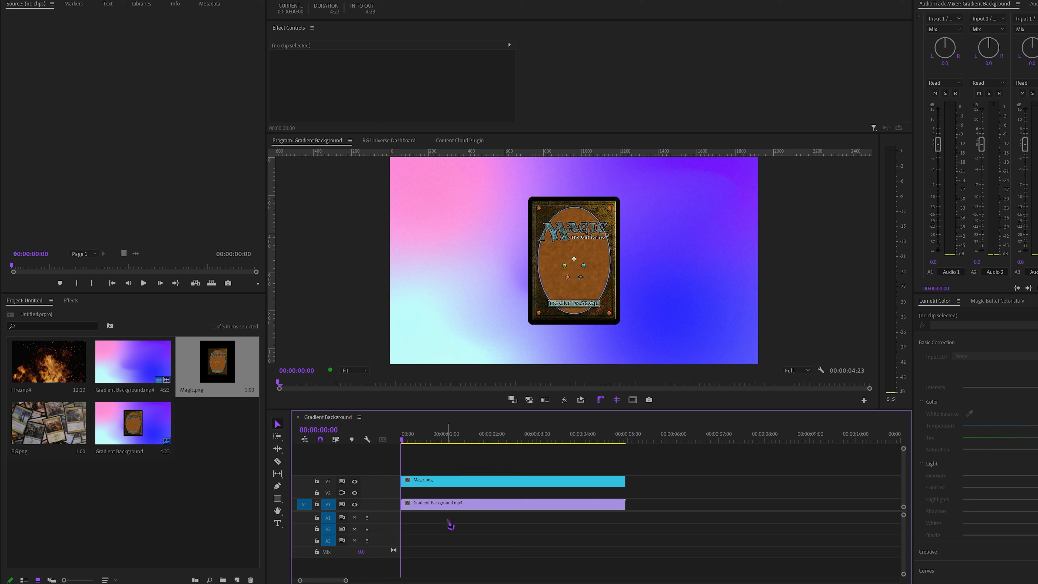
Set Magic.png's horizontal position to 480 and rotation to -31°, and start position and rotation keyframes on the first frame
left_click(431, 486)
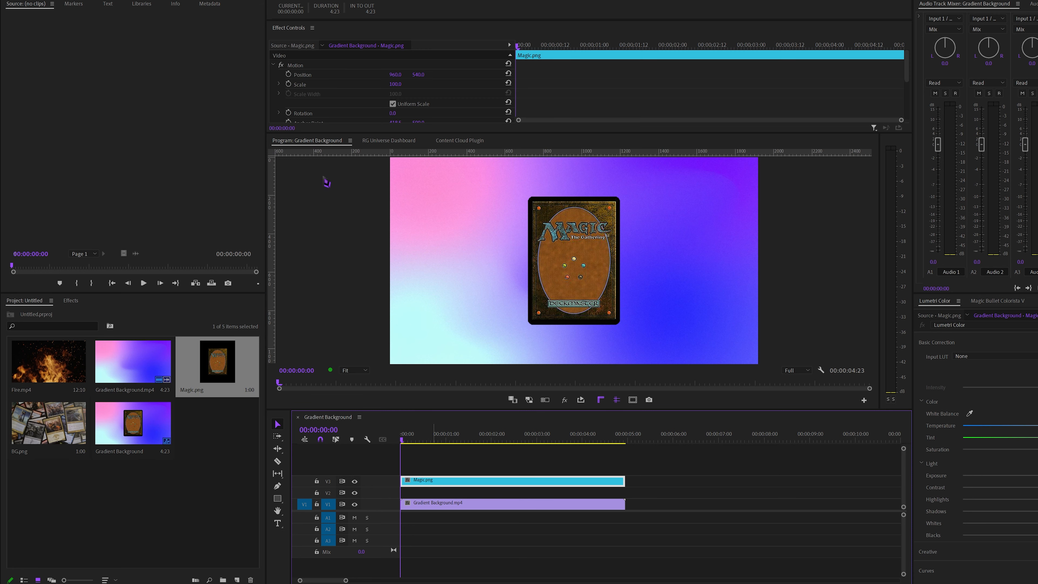
left_click_drag(391, 115, 378, 116)
left_click_drag(395, 74, 393, 74)
left_click(288, 74)
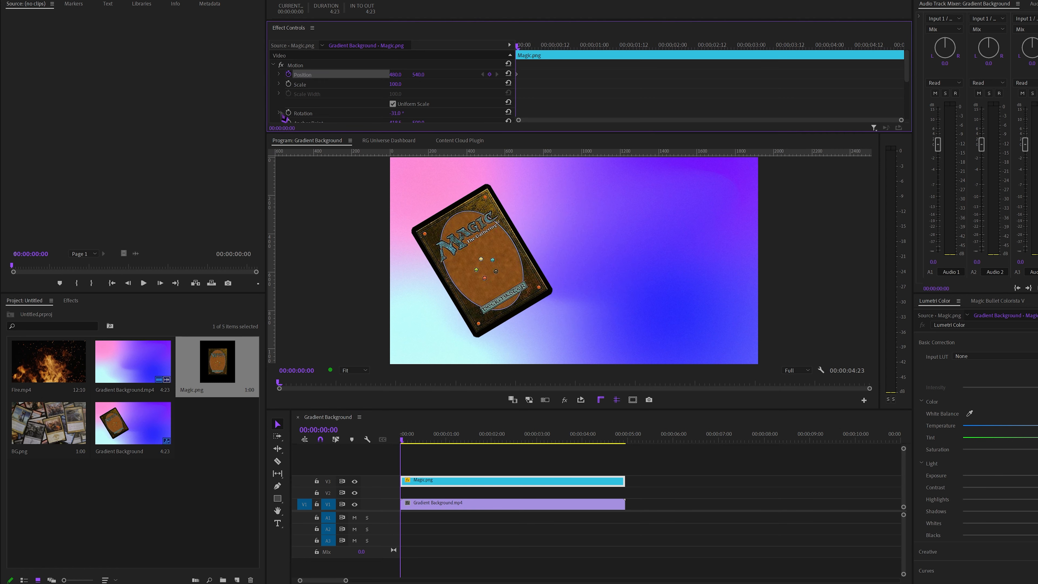
left_click(289, 113)
On the clip's last frame, keyframe Magic.png with horizontal position 1307 and rotation 20°
left_click(626, 440)
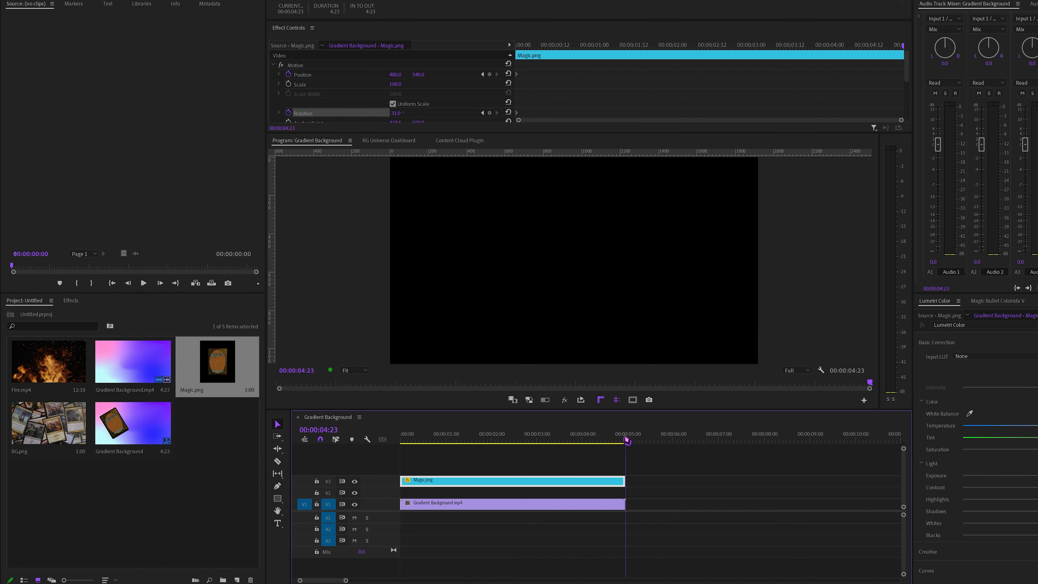
key("Left")
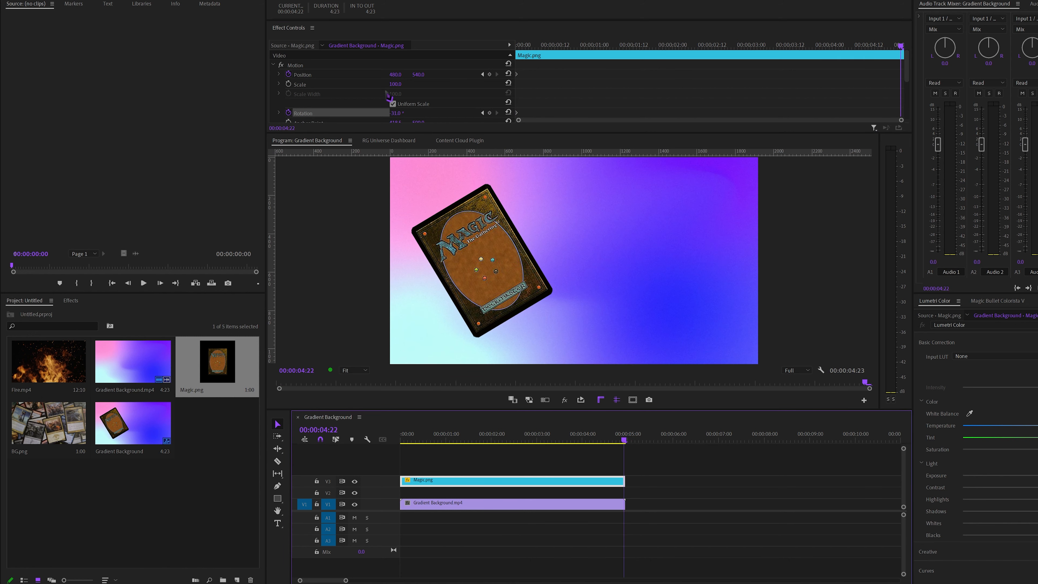
left_click_drag(393, 75, 395, 74)
left_click_drag(392, 115, 396, 113)
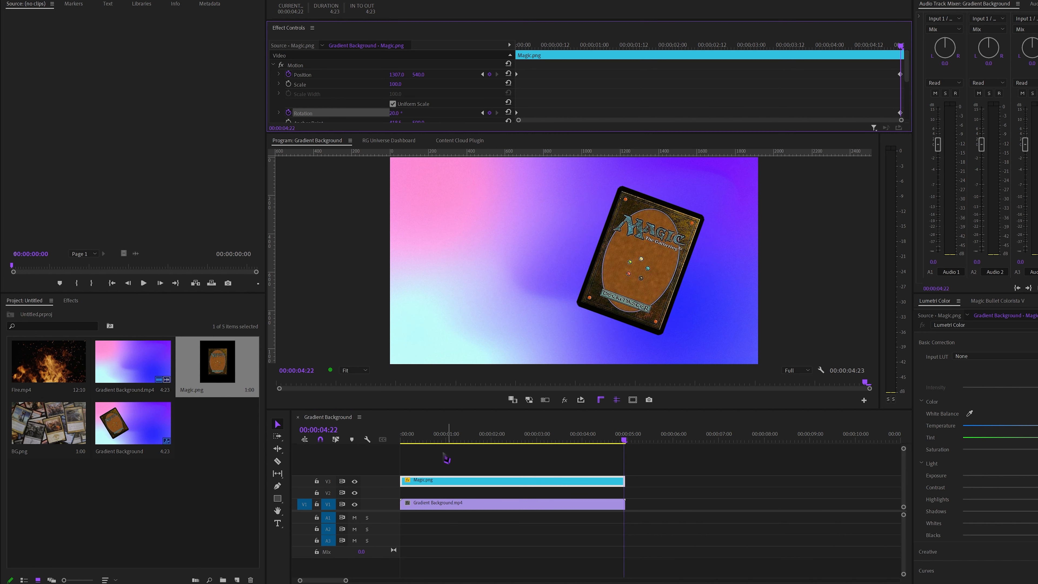
Play the card animation from the sequence start, then return the playhead to the first frame
left_click_drag(415, 434, 316, 441)
left_click(472, 457)
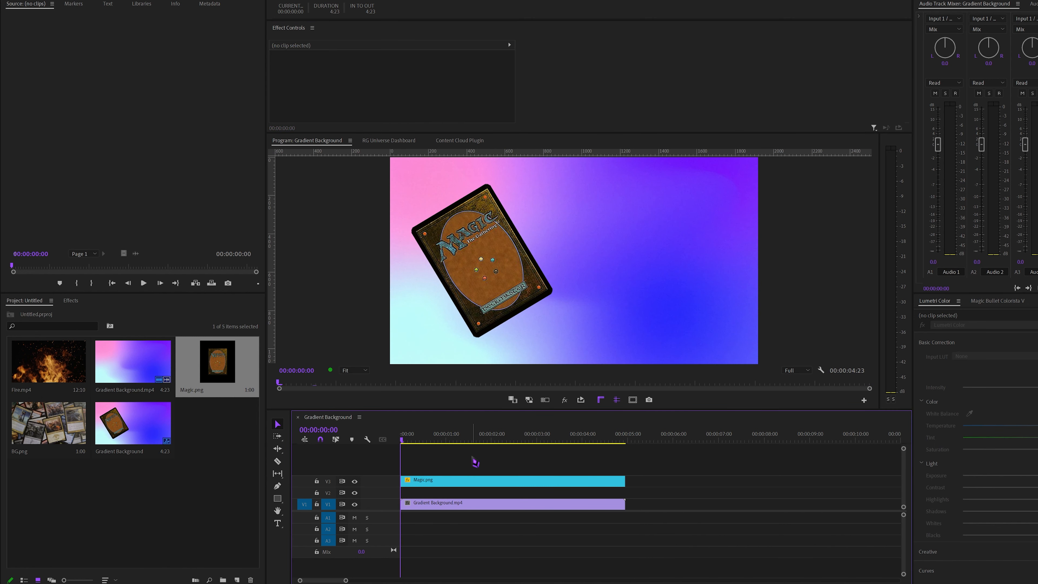
key("space")
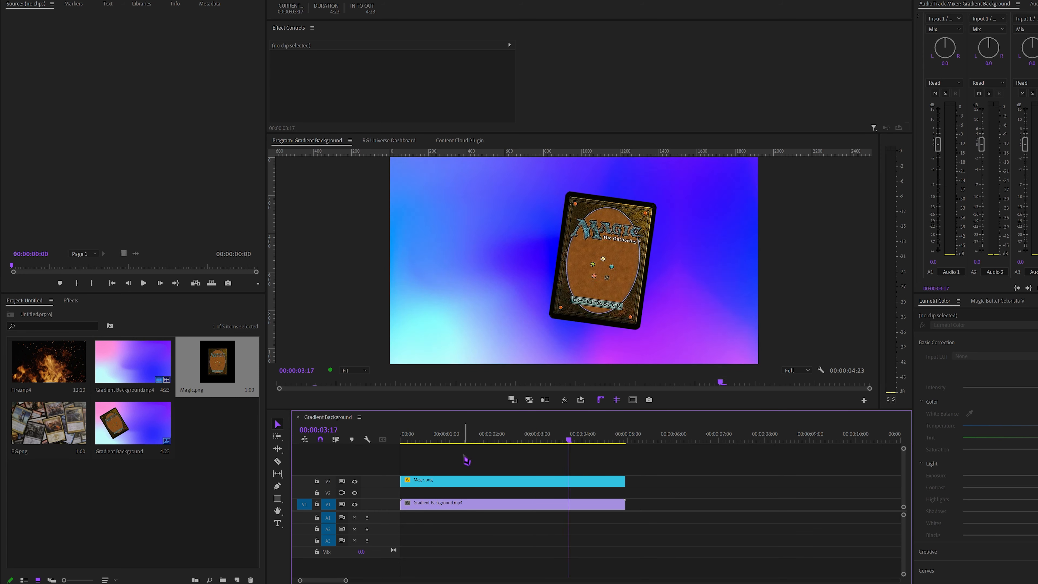
left_click_drag(421, 438, 398, 443)
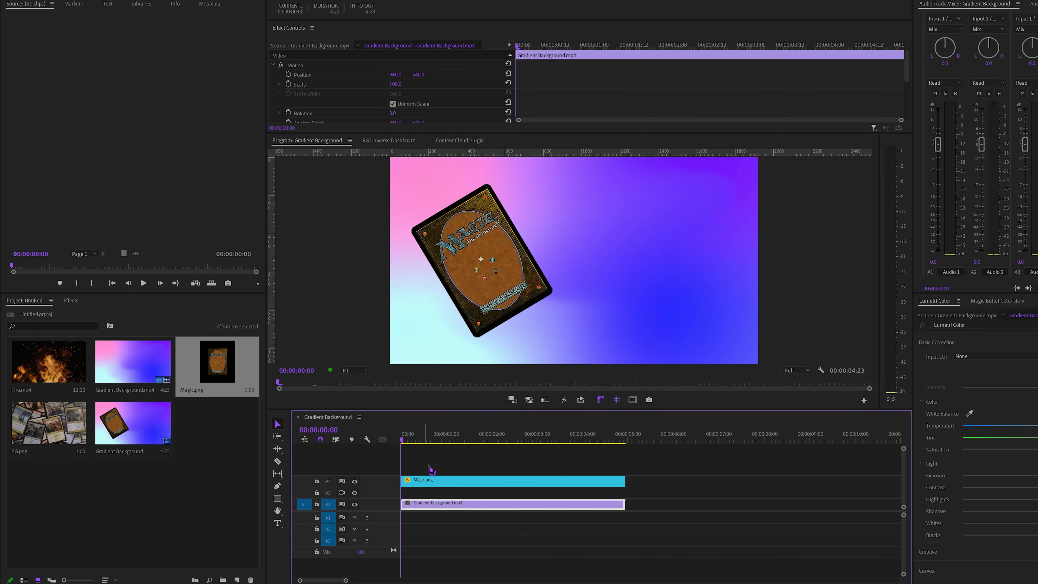
left_click(454, 463)
left_click(220, 474)
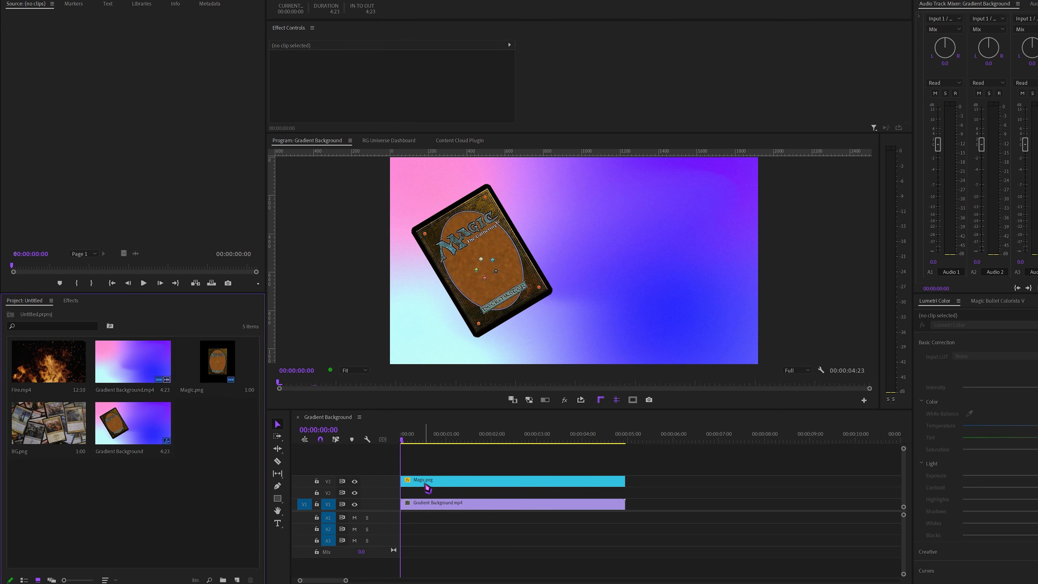
Duplicate the Magic.png clip from V3 onto V4 and hide track V4
left_click(444, 485)
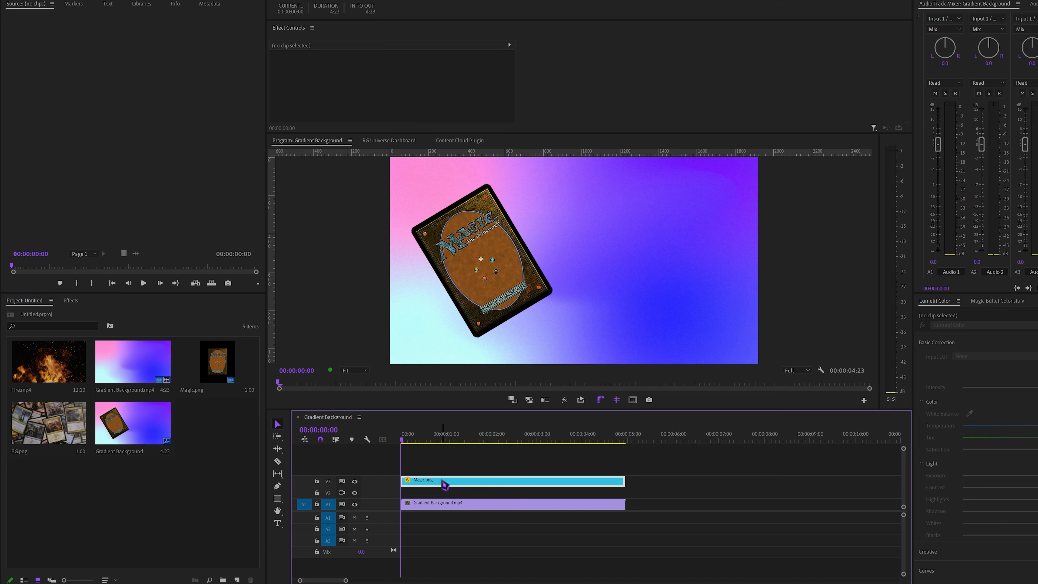
left_click_drag(444, 485, 433, 471)
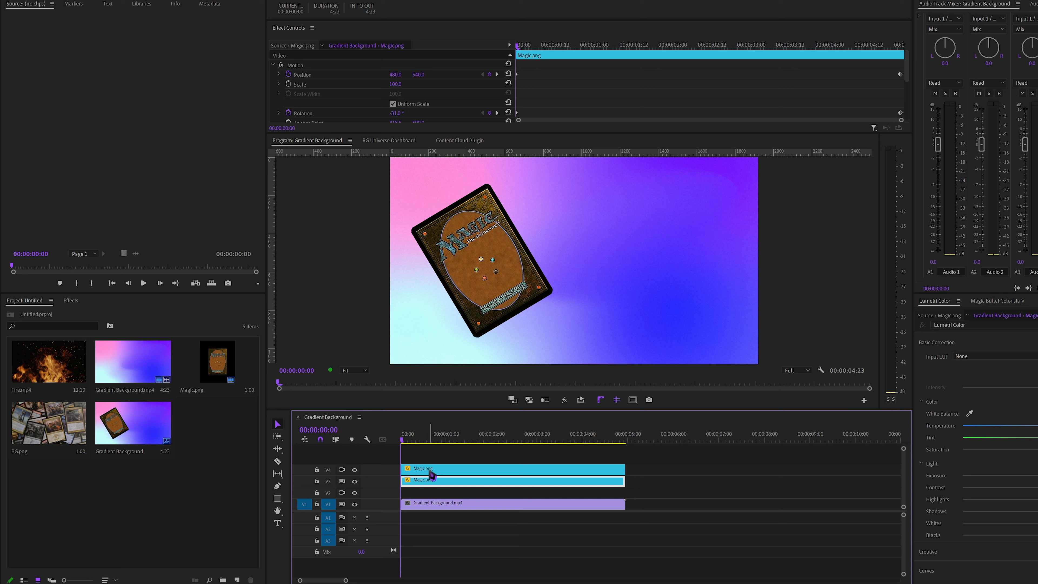
left_click(354, 469)
Find the Paint Bucket effect and apply it to the Magic.png clip on V3
left_click(72, 300)
left_click(63, 310)
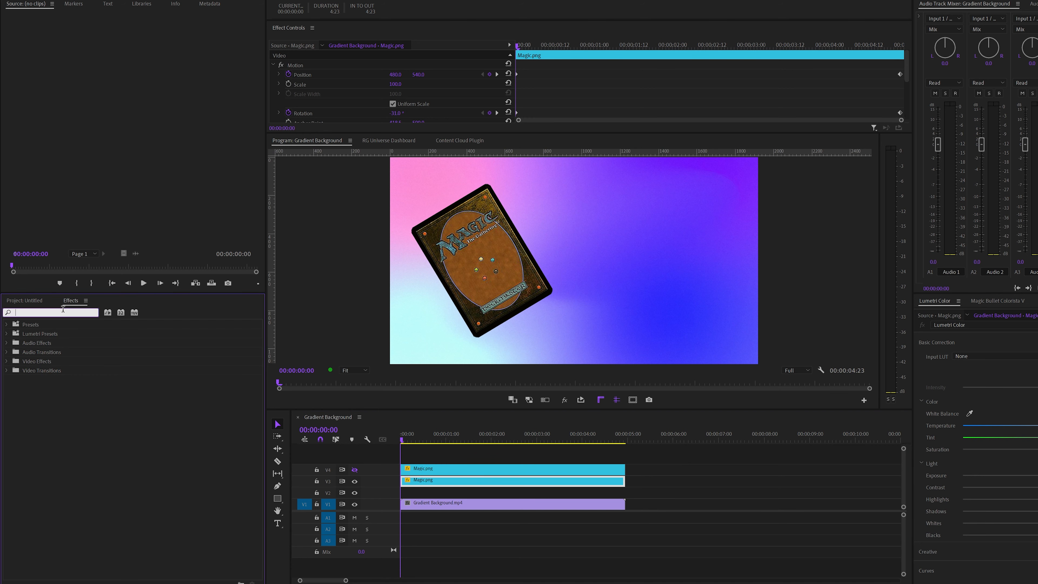
type("paint")
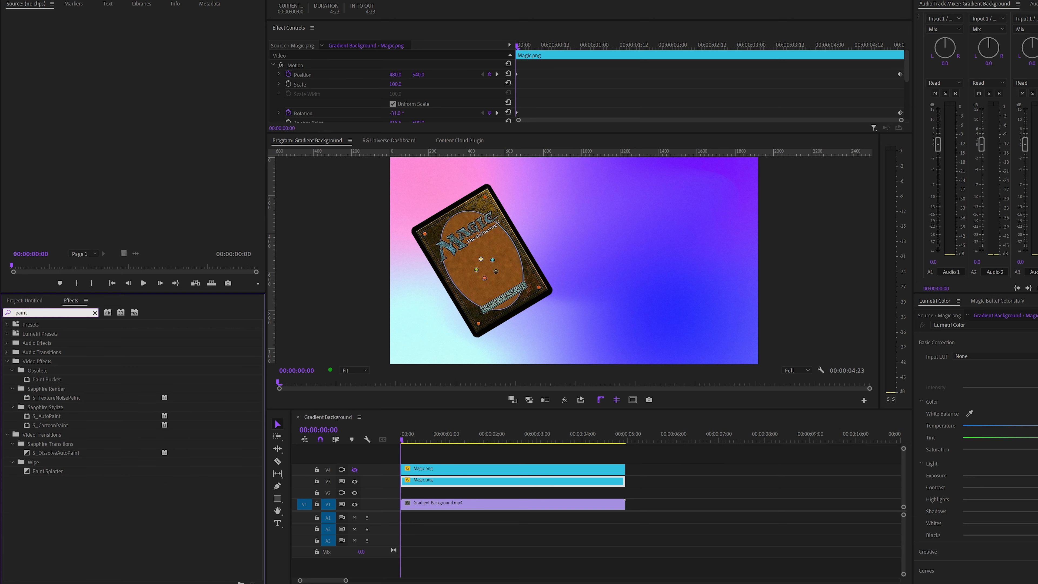
type(" bucket")
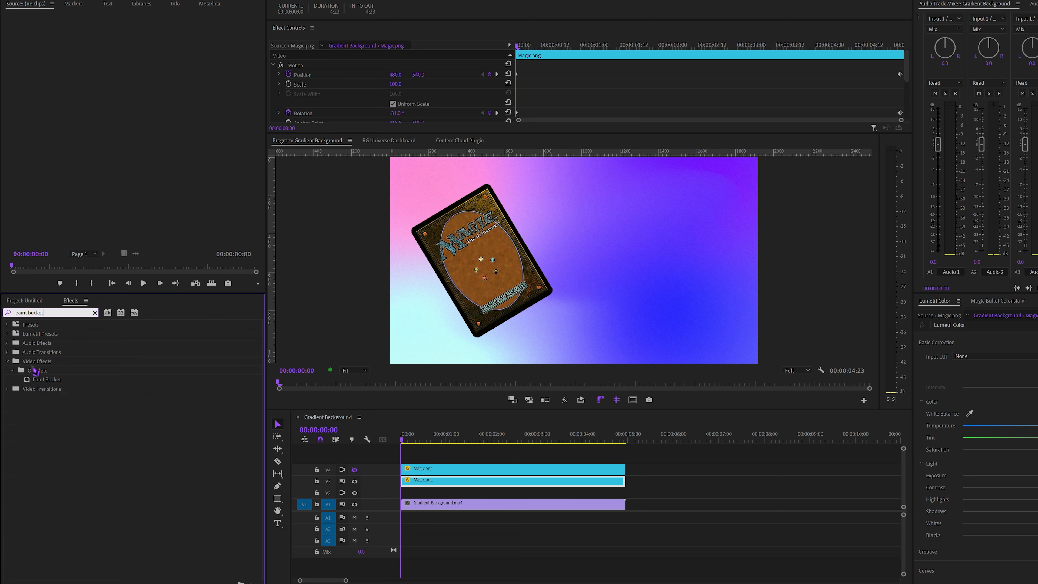
mouse_move(49, 382)
left_mouse_down()
mouse_move(267, 444)
mouse_move(474, 483)
left_mouse_up()
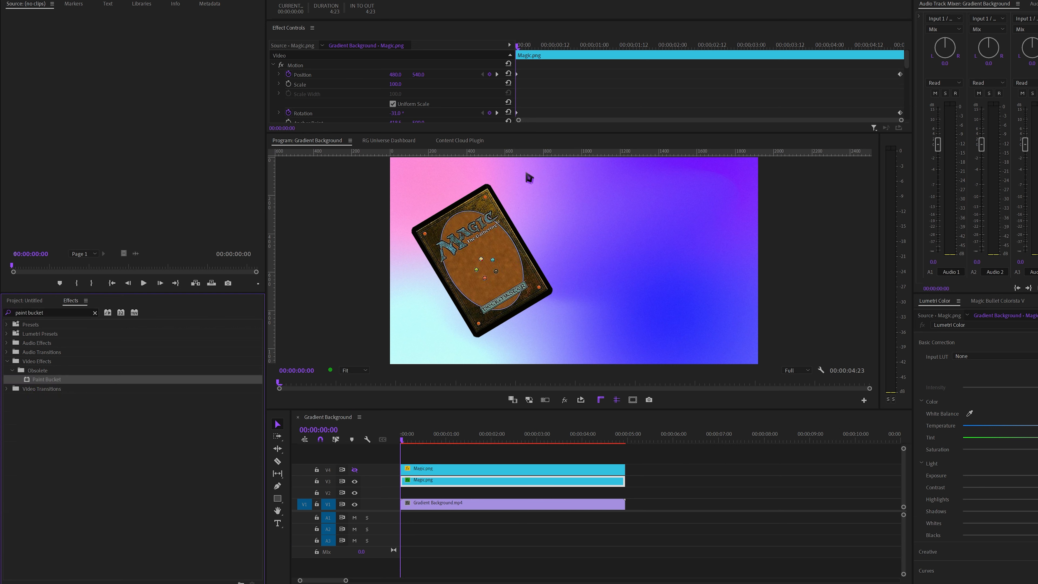
Undock Effect Controls, resize it to show all Paint Bucket settings, and move it clear of the card preview
scroll(566, 81, "down", 10)
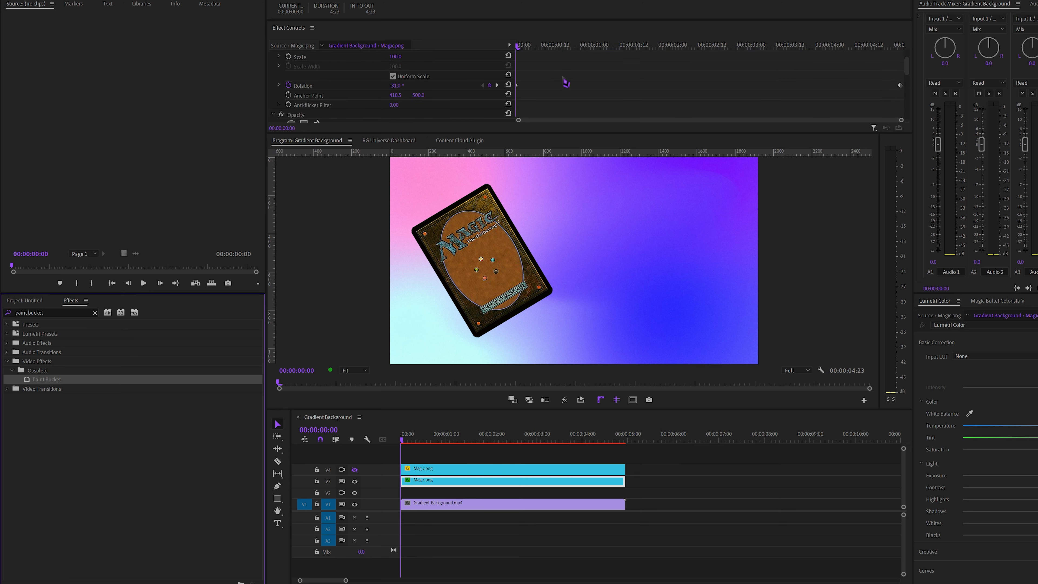
scroll(566, 82, "down", 1)
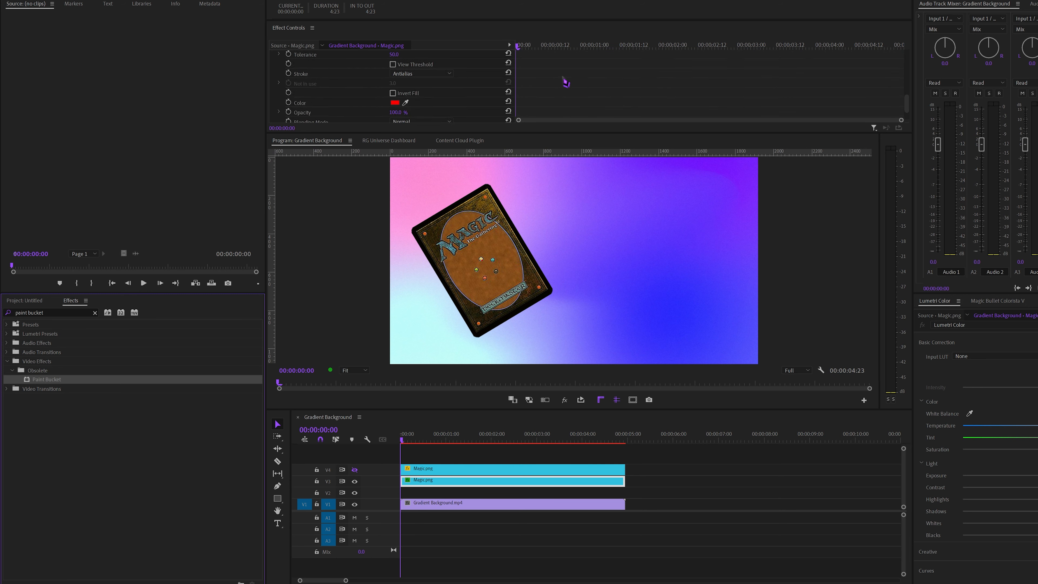
left_click(313, 28)
left_click(354, 44)
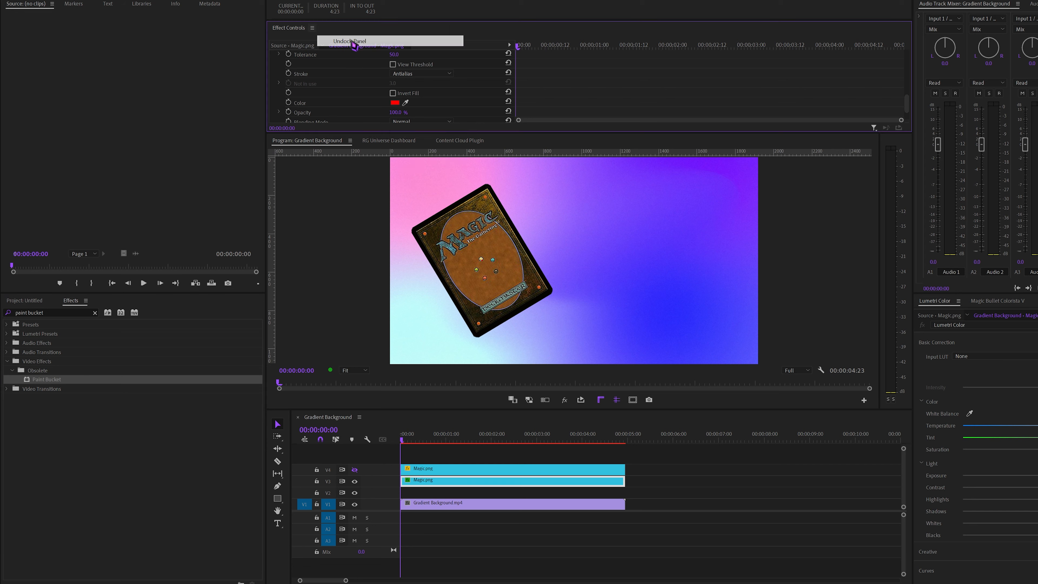
left_click_drag(433, 132, 424, 336)
left_click_drag(912, 253, 771, 267)
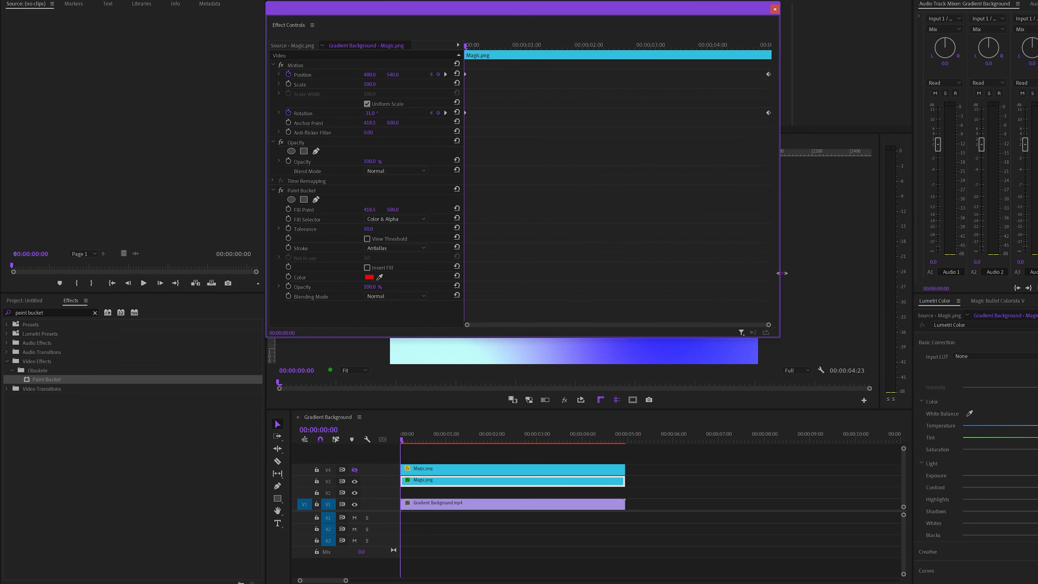
mouse_move(406, 13)
left_mouse_down()
mouse_move(846, 85)
mouse_move(825, 96)
mouse_move(748, 91)
left_mouse_up()
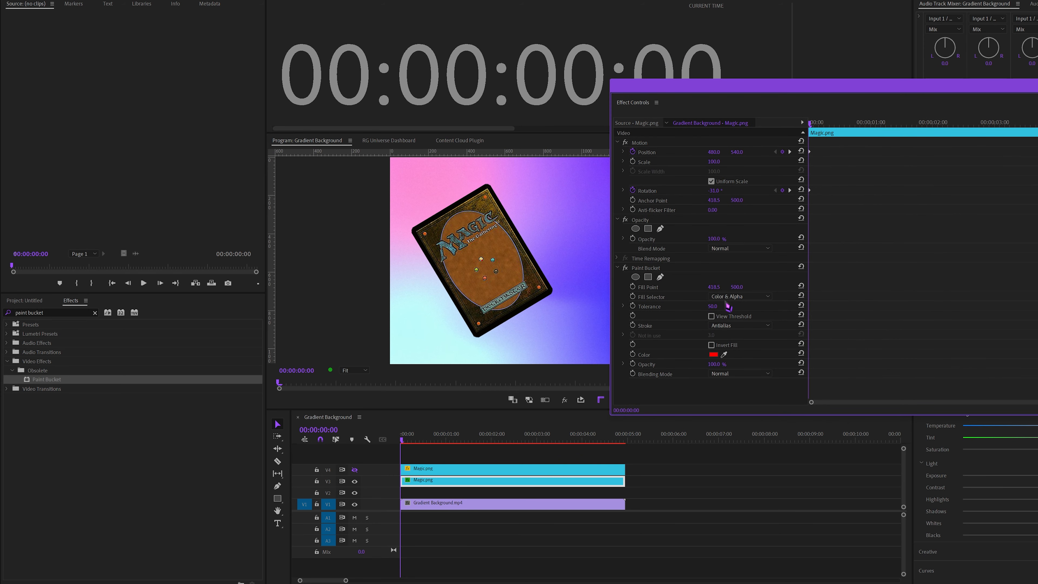
Set the Paint Bucket's Fill Selector to Alpha Channel and its fill color to white
left_click(732, 296)
left_click(735, 348)
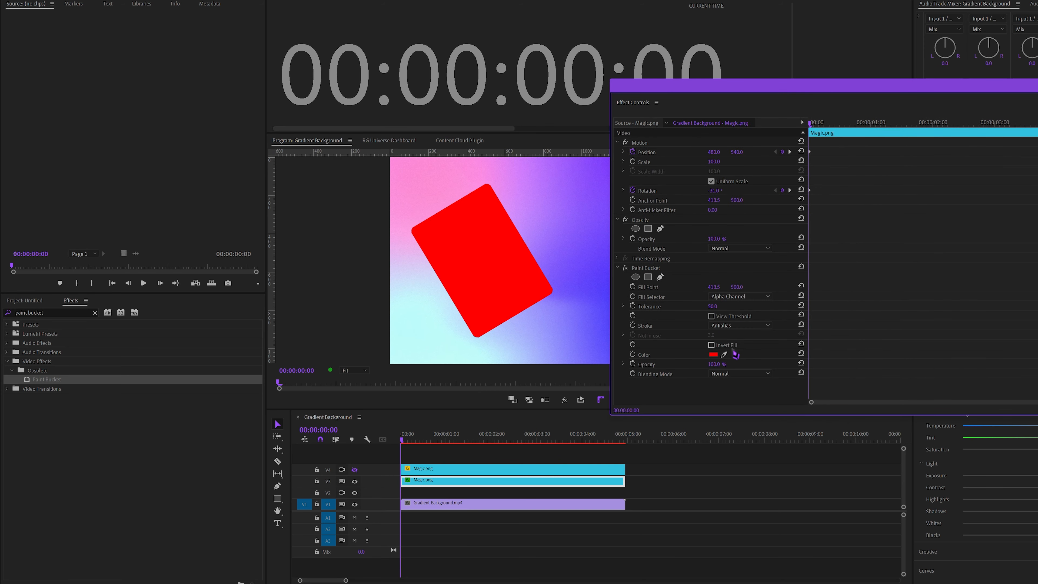
left_click(712, 354)
left_click_drag(501, 303, 429, 375)
key("Return")
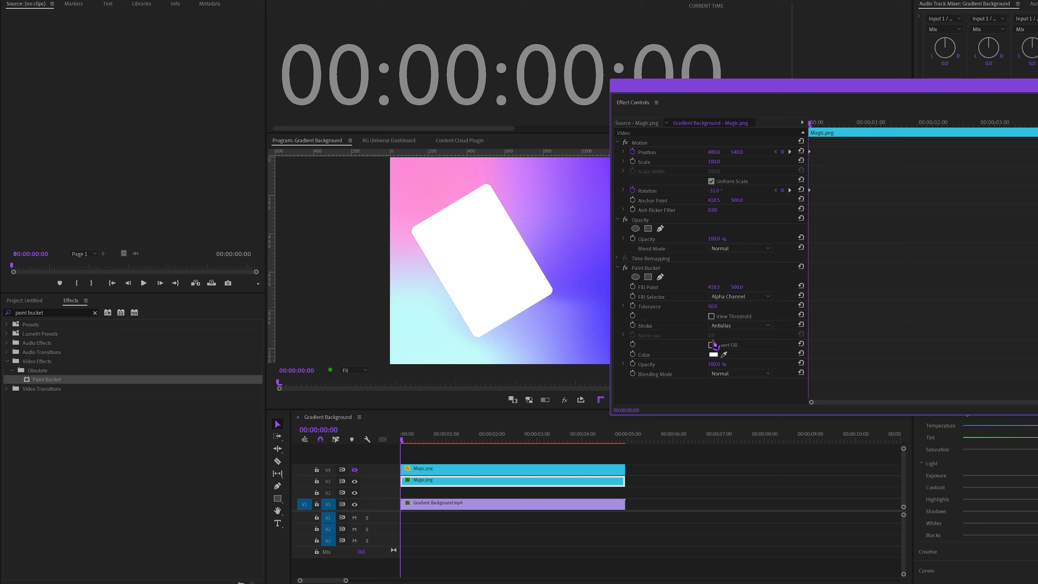
With track V4 shown again, set the Paint Bucket's Stroke to Spread with a Spread Radius of 40, and redock Effect Controls
left_click(737, 325)
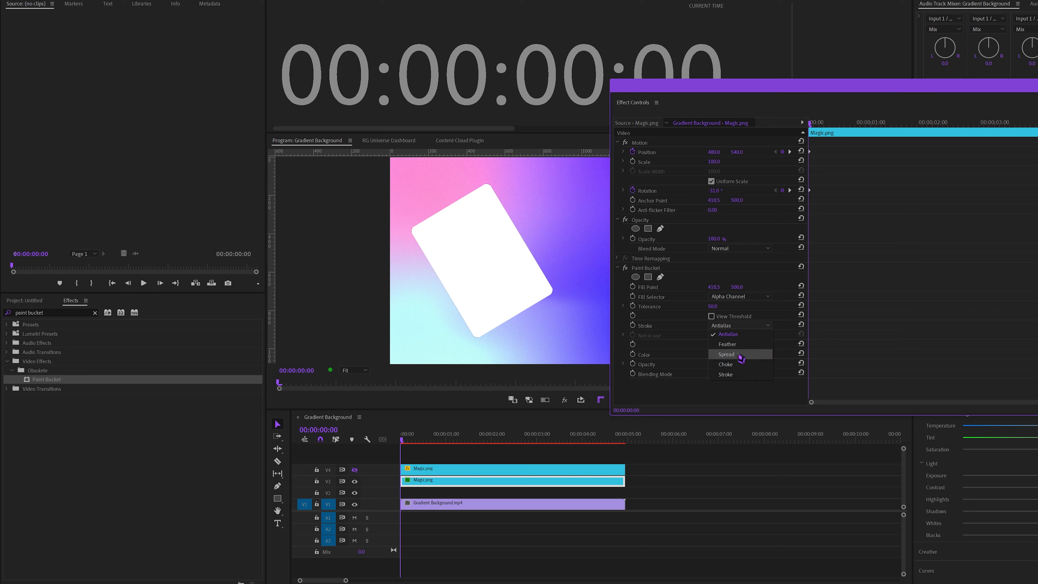
left_click(728, 354)
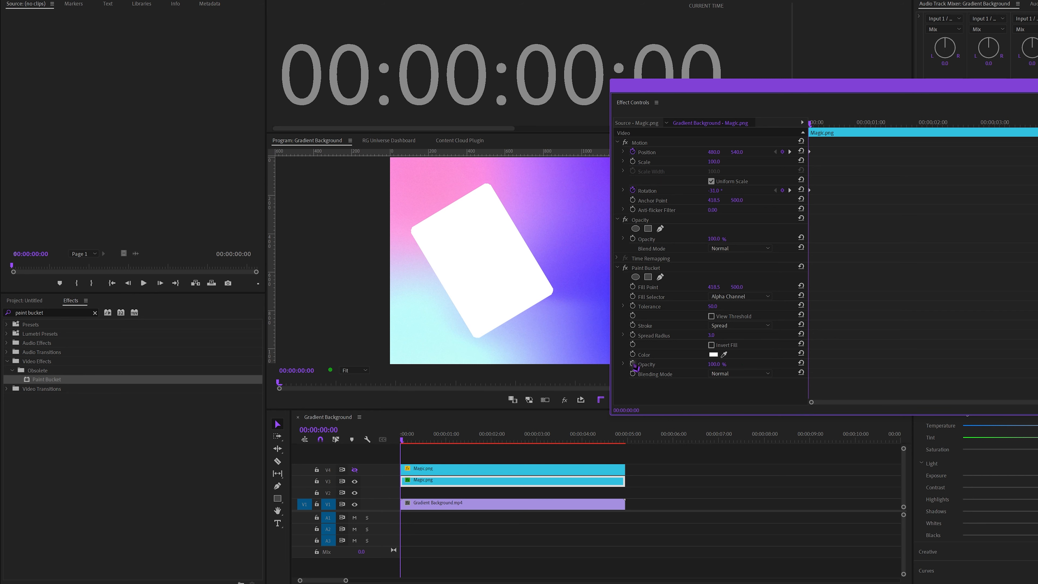
mouse_move(709, 336)
left_mouse_down()
mouse_move(721, 336)
mouse_move(710, 336)
left_mouse_up()
left_click(354, 470)
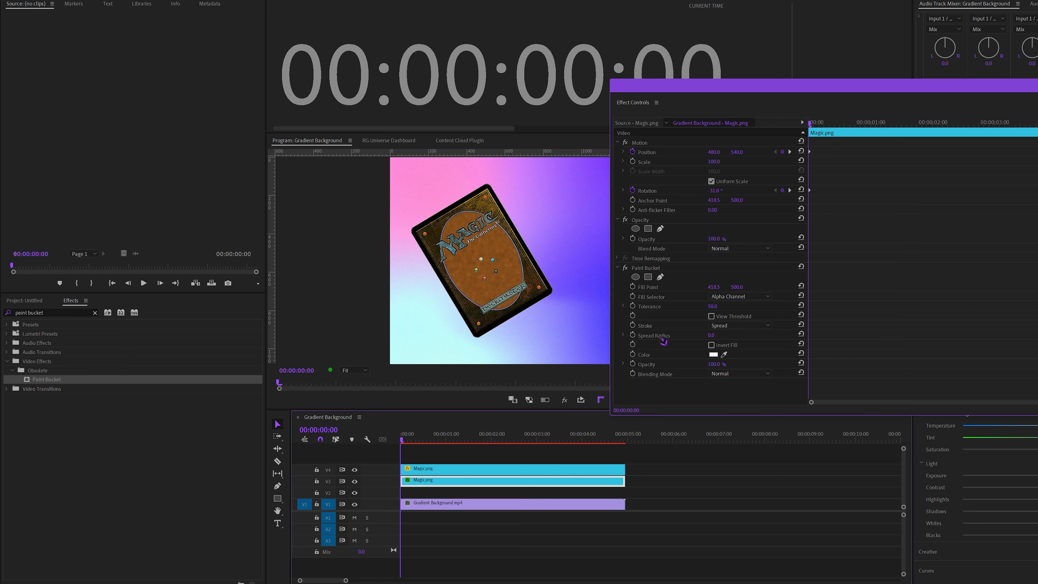
left_click_drag(712, 336, 728, 336)
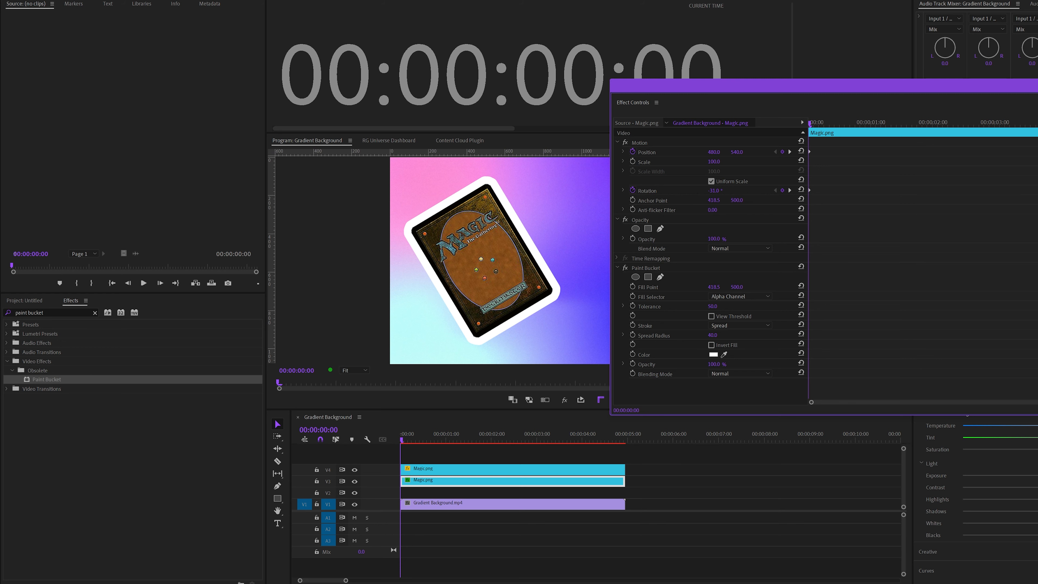
left_click_drag(643, 109, 368, 96)
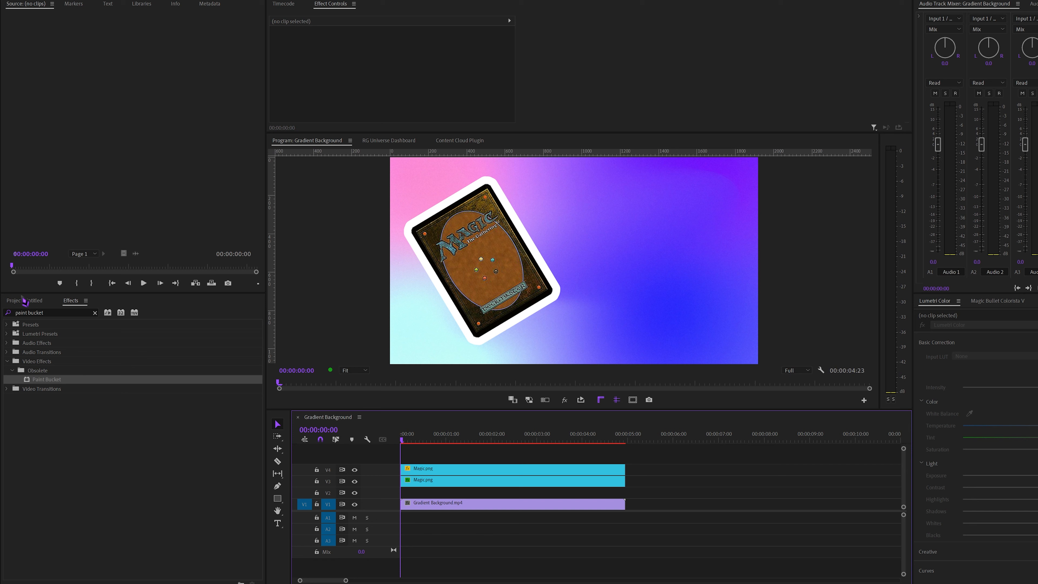
Create a Black Video item with the default settings and place it on V2, extended to the length of the other clips
left_click(21, 301)
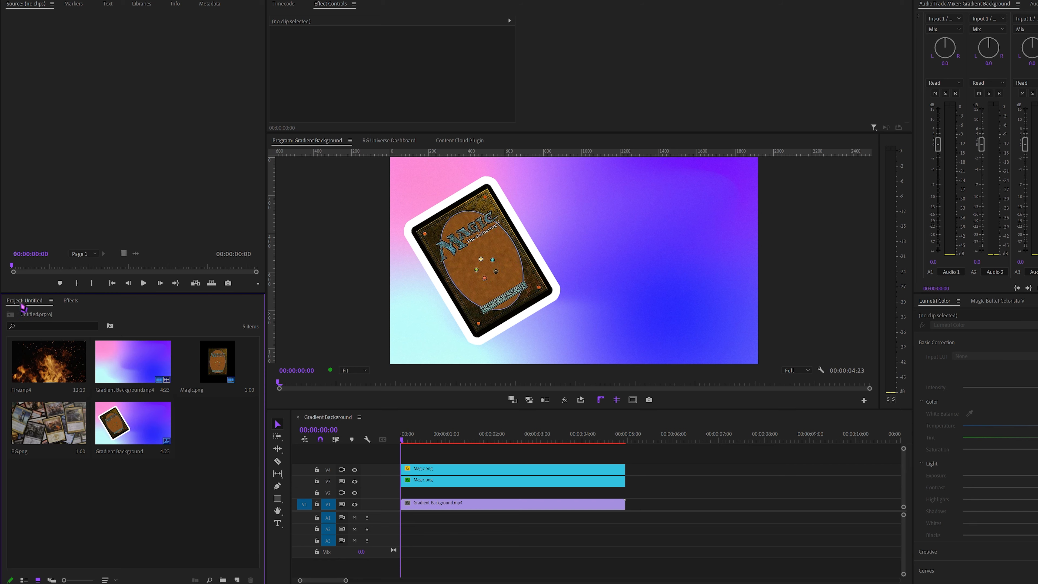
right_click(217, 433)
mouse_move(270, 288)
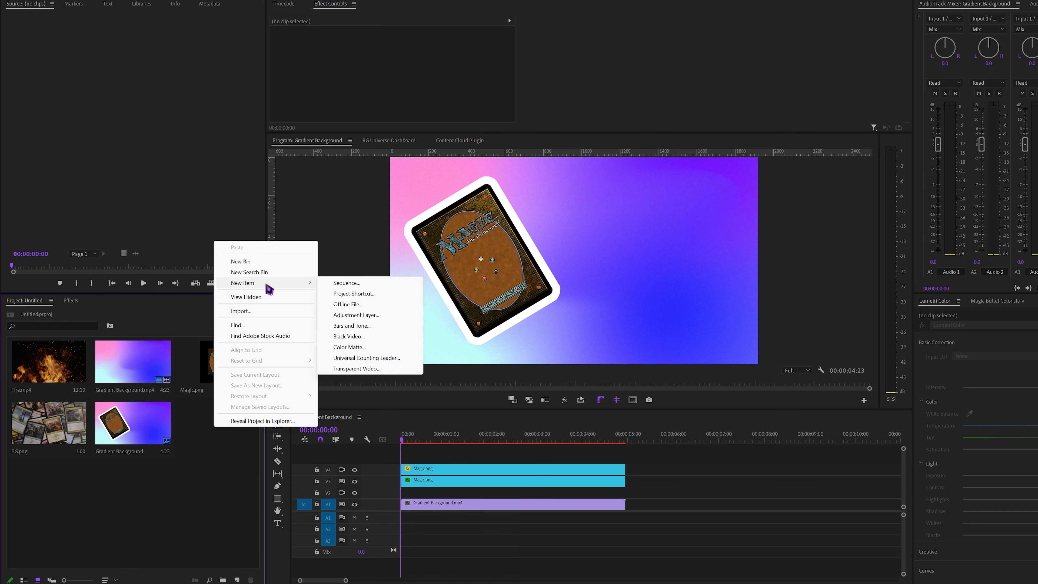
left_click(349, 335)
left_click(611, 311)
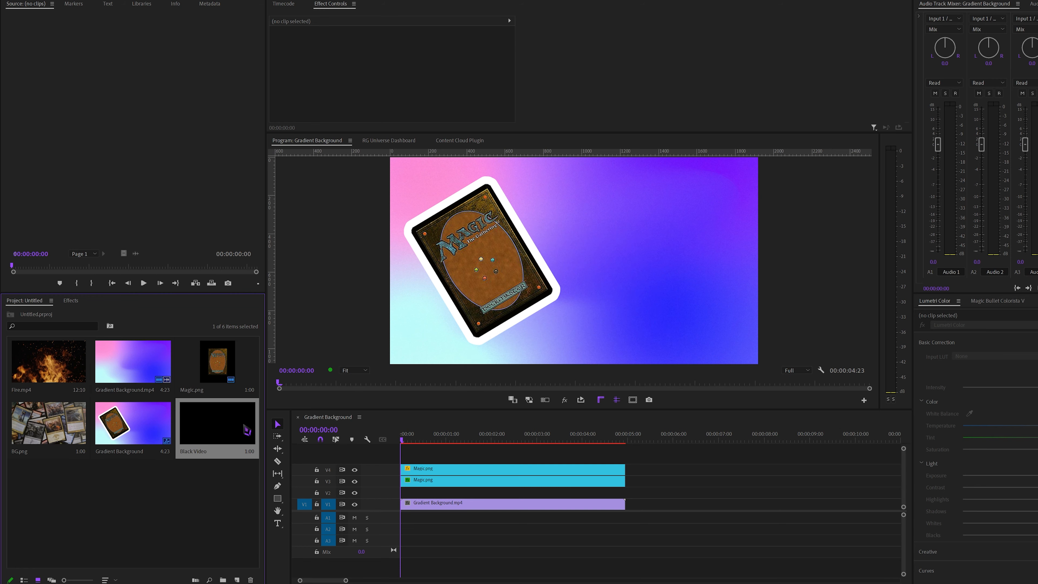
left_click_drag(246, 429, 625, 491)
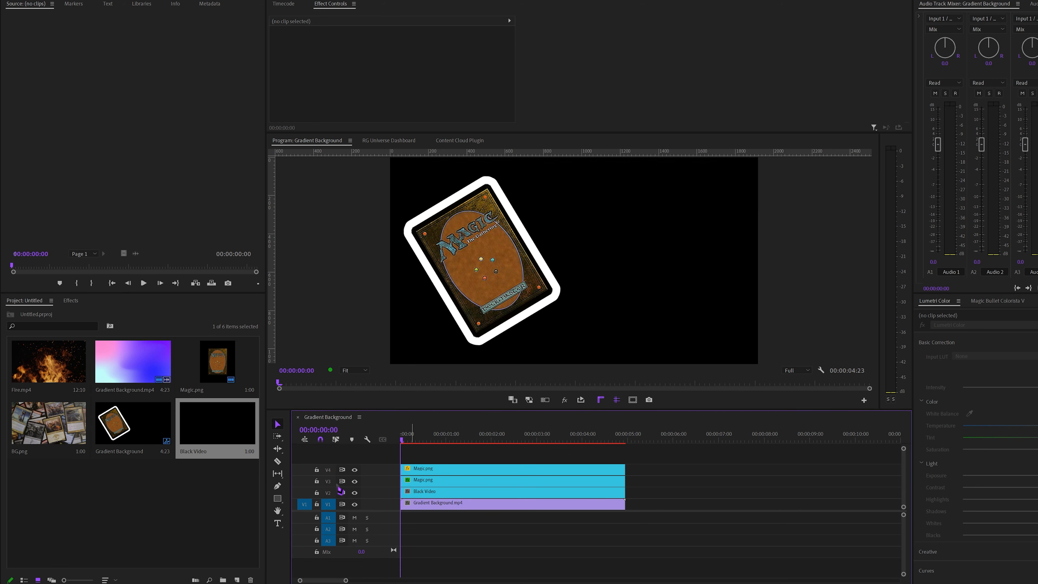
Hide track V4 and play back the white card silhouette over the black video
left_click(355, 469)
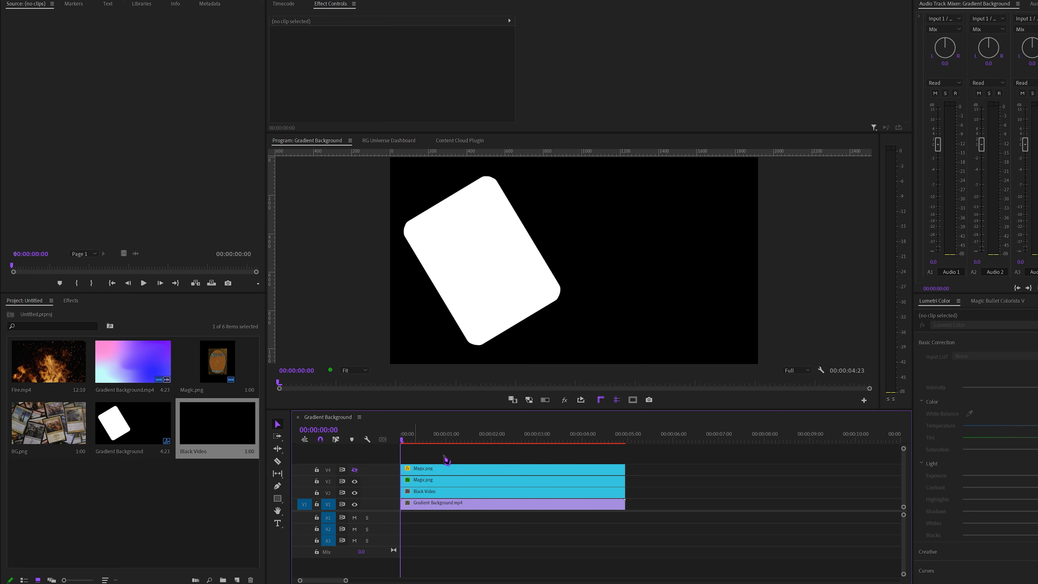
left_click(426, 490)
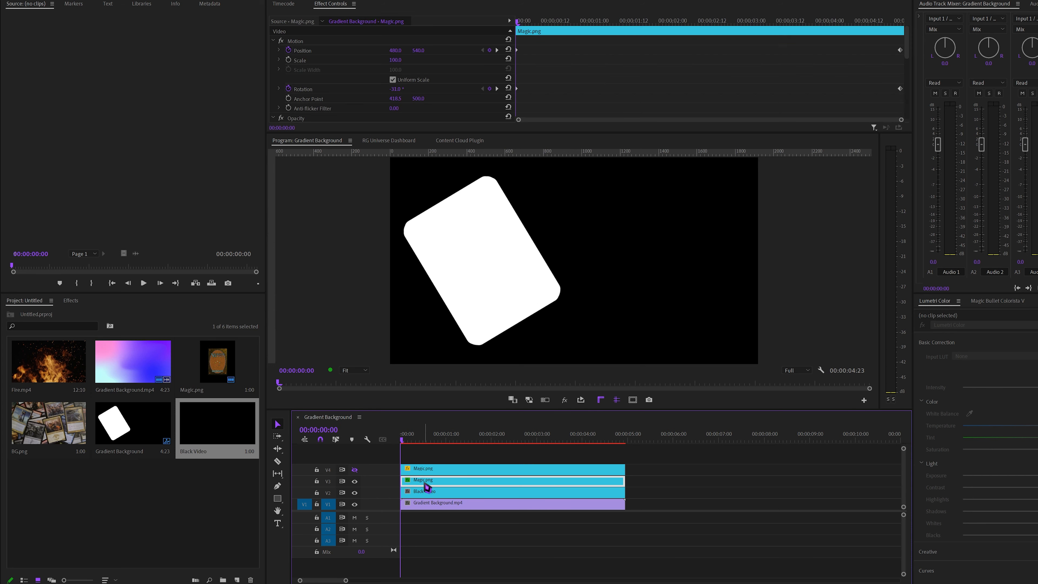
left_click(425, 455)
key("space")
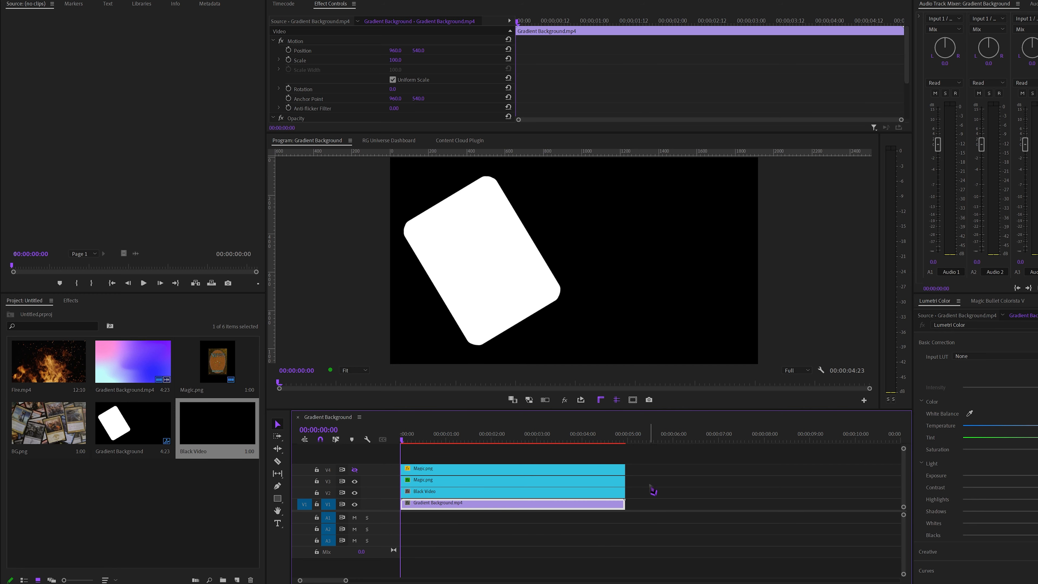
Nest the white Magic.png clip on V3 together with the Black Video clip as "Luma Matte"
left_click_drag(650, 482, 591, 495)
right_click(591, 495)
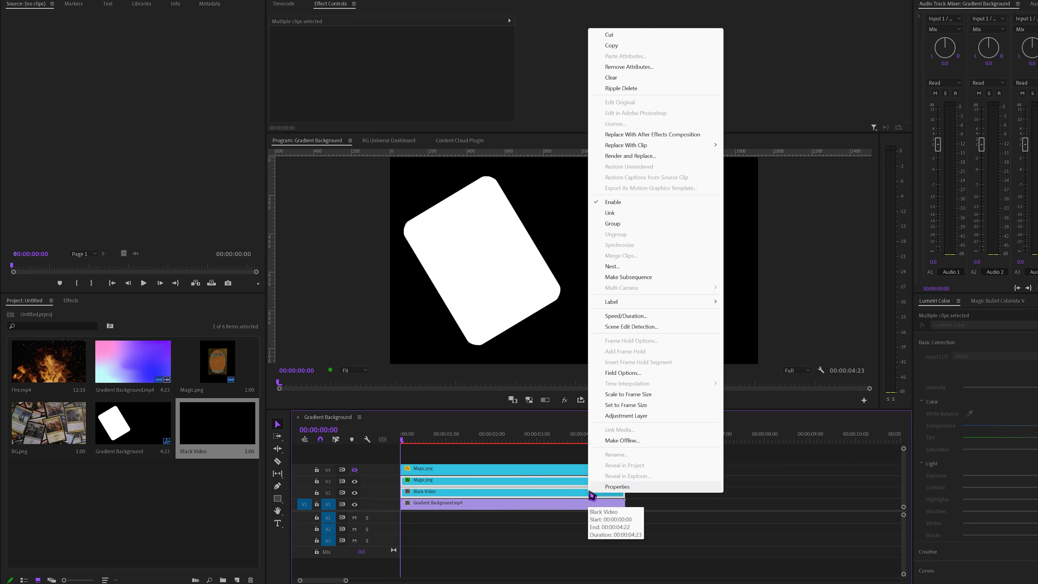
left_click(612, 266)
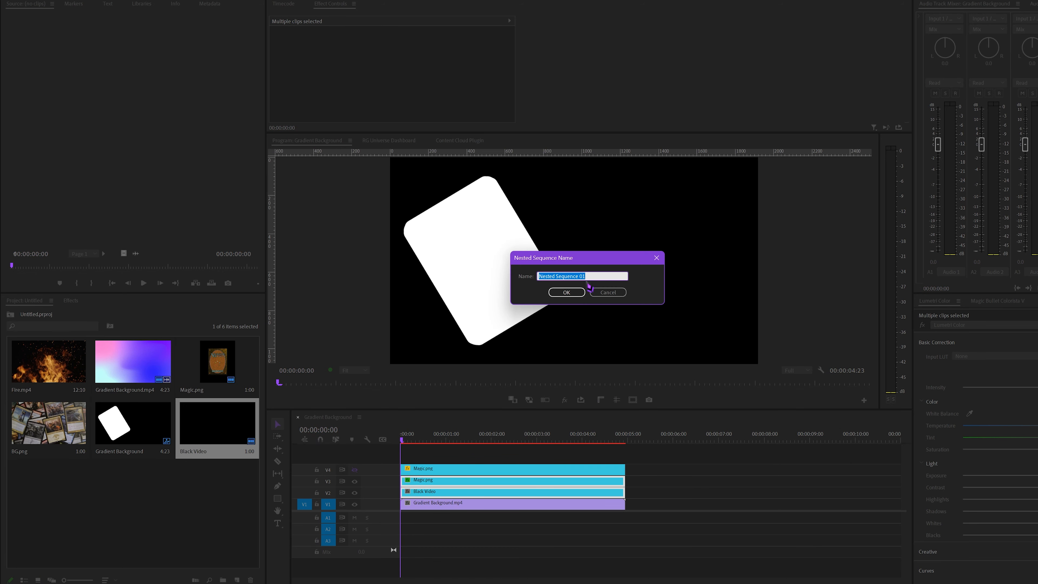
type("Luma Matte")
left_click(566, 292)
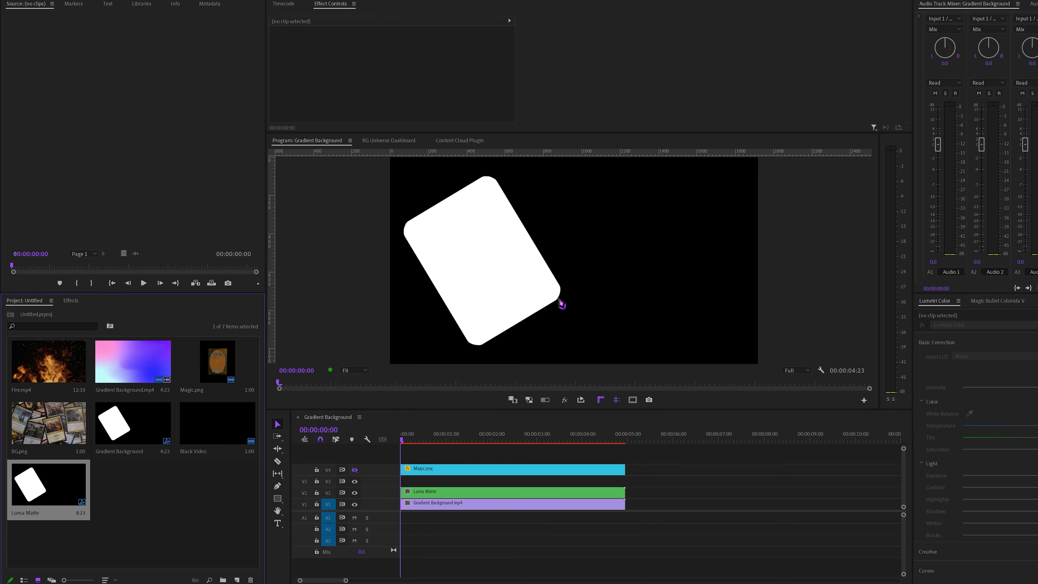
Move the Luma Matte nest from V2 up to V3 and hide track V3
left_click(438, 471)
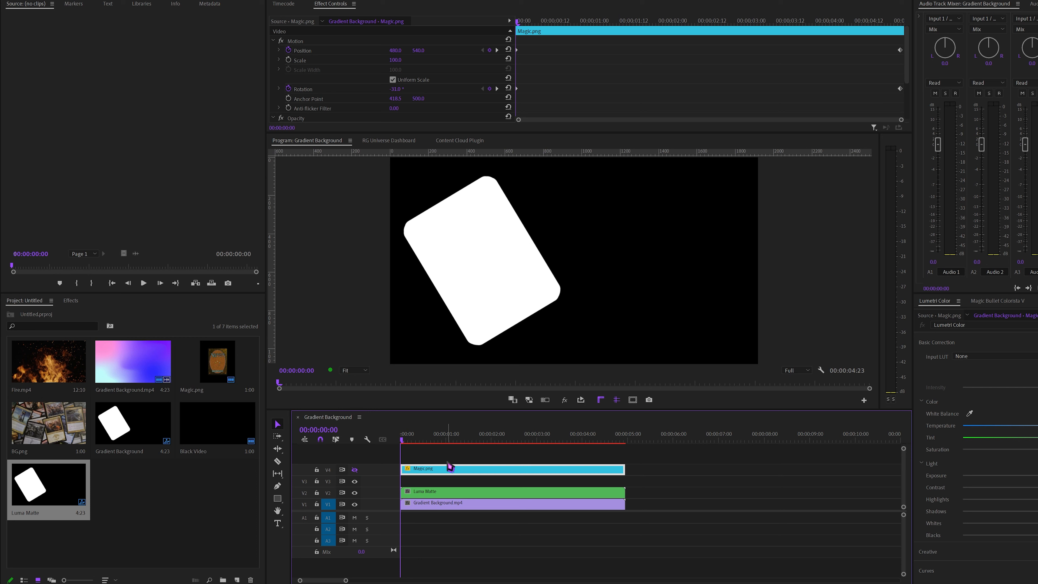
left_click(432, 495)
left_click_drag(432, 496, 431, 485)
double_click(383, 493)
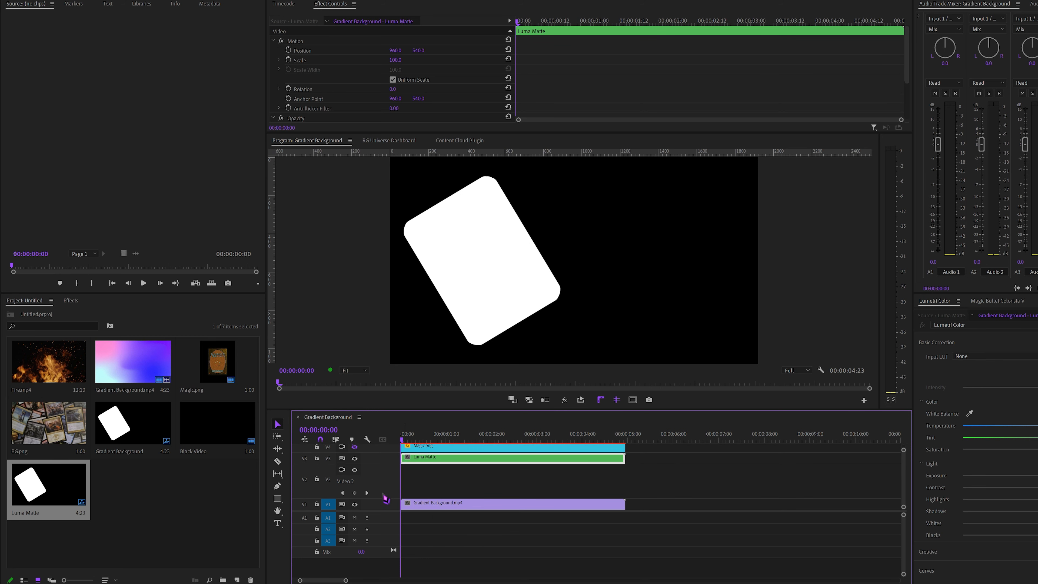
double_click(385, 497)
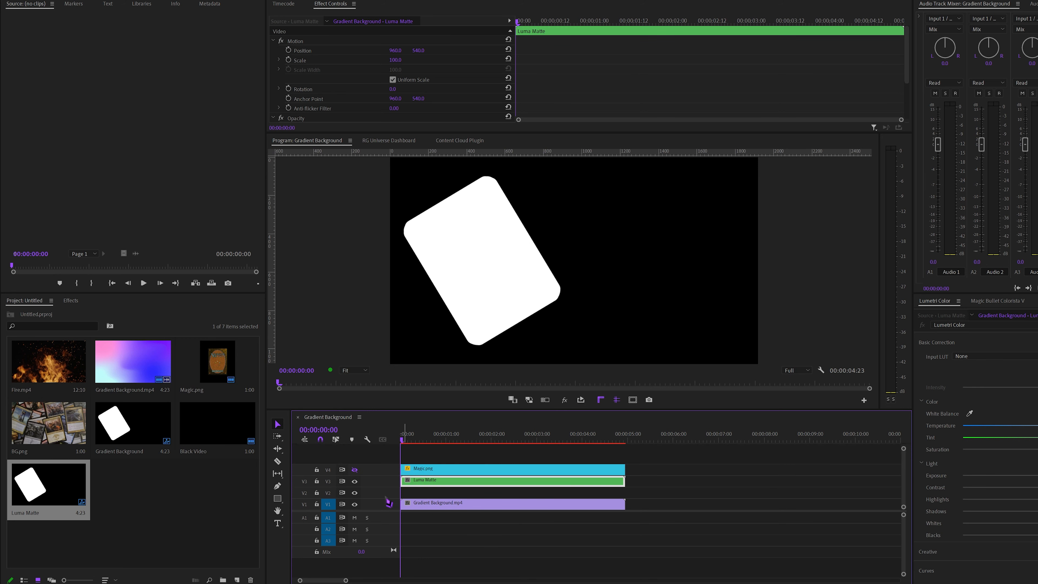
left_click(354, 469)
left_click(355, 482)
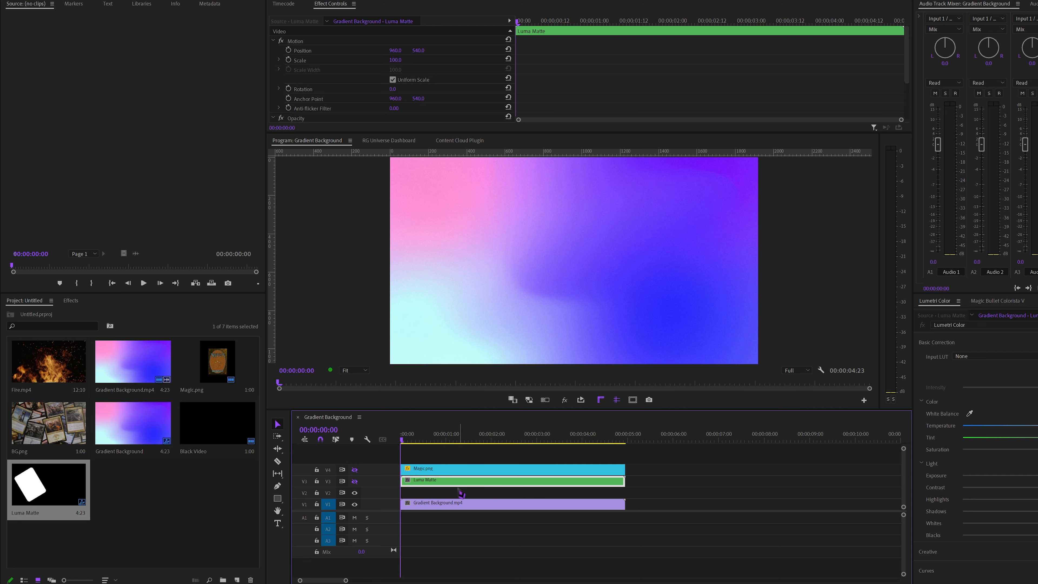
Place BG.png on V2 above the gradient background, starting at 00:00:00:00 and extended to match the other clips
left_click(431, 470)
left_click(430, 507)
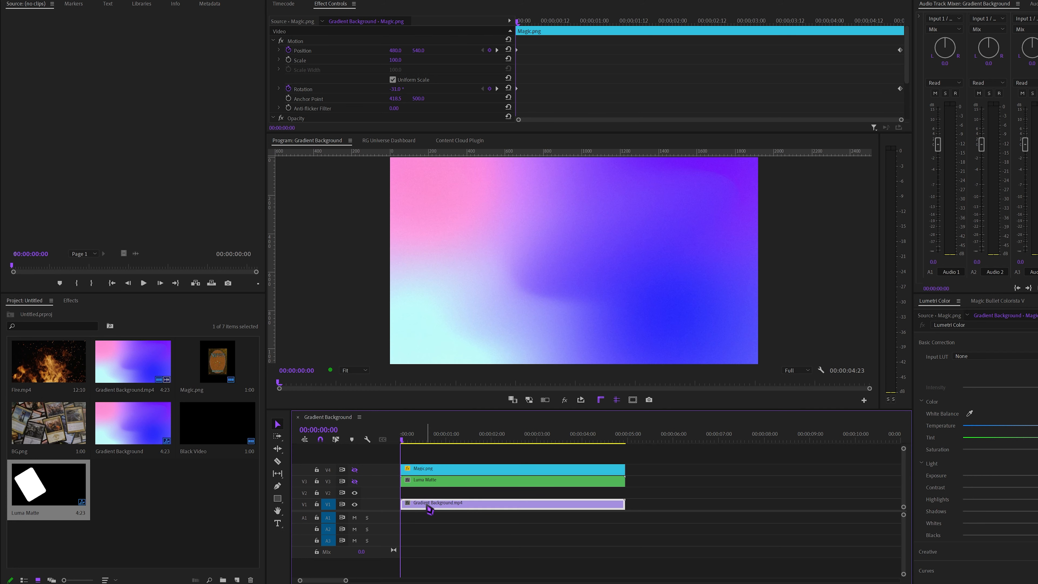
mouse_move(411, 440)
left_mouse_down()
mouse_move(438, 440)
mouse_move(399, 442)
left_mouse_up()
left_click(437, 493)
left_click(173, 499)
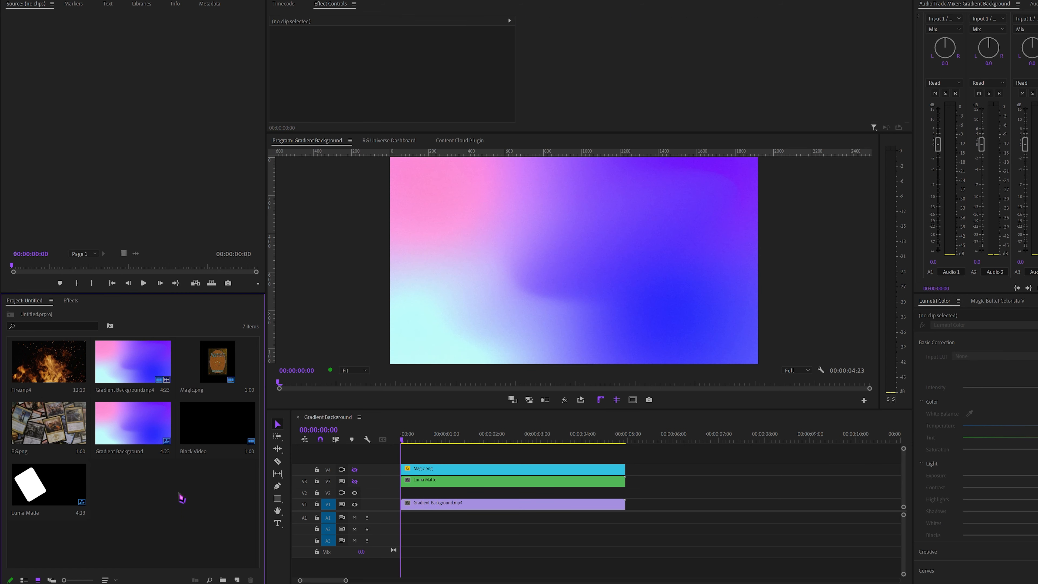
left_click_drag(42, 425, 624, 491)
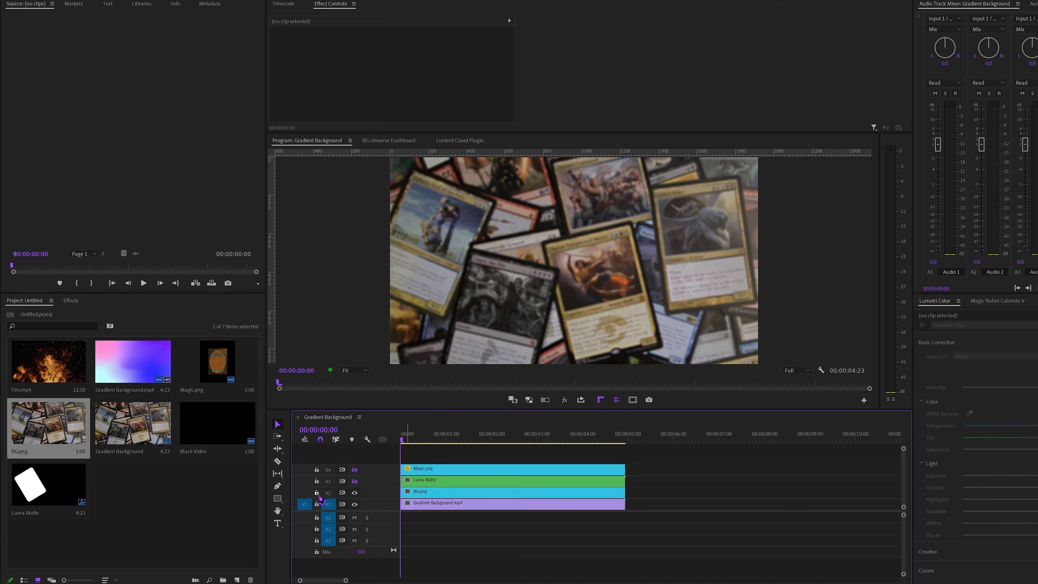
Show track V3, then find the Track Matte Key effect and apply it to the BG.png clip on V2
left_click(354, 481)
left_click(440, 485)
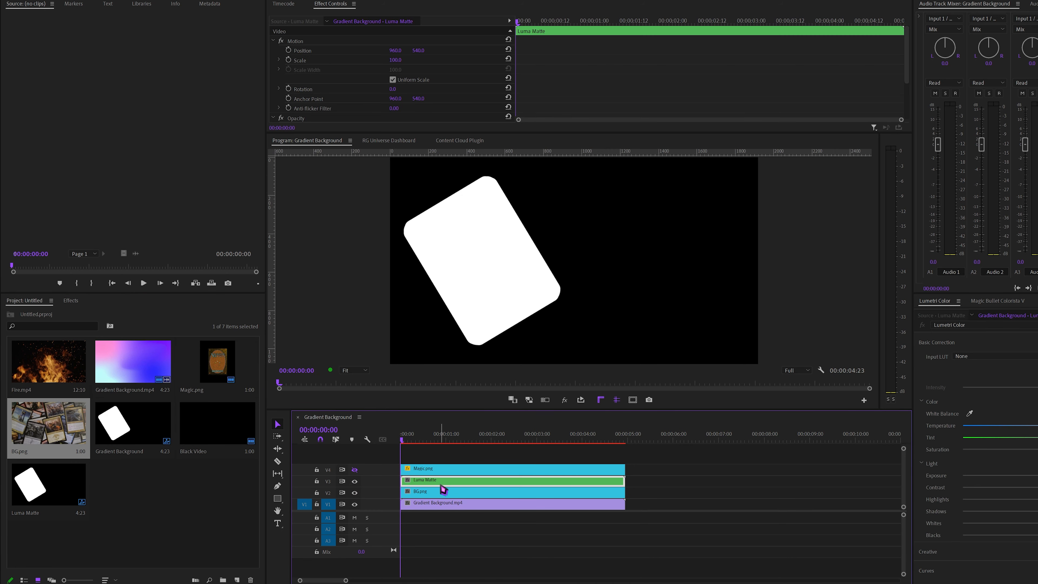
left_click(70, 302)
left_click(59, 312)
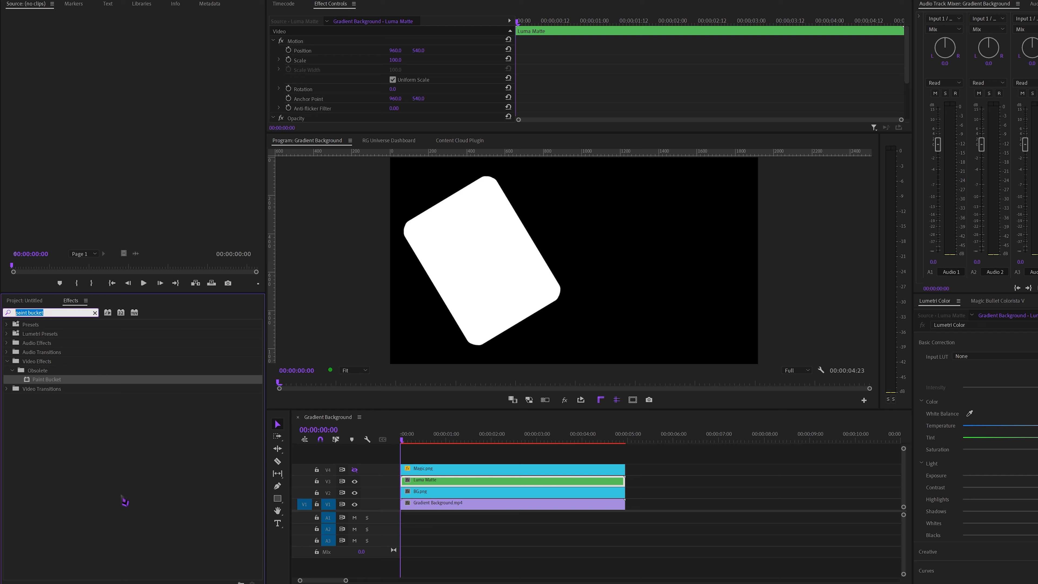
key("BackSpace")
key("BackSpace")
type("mat")
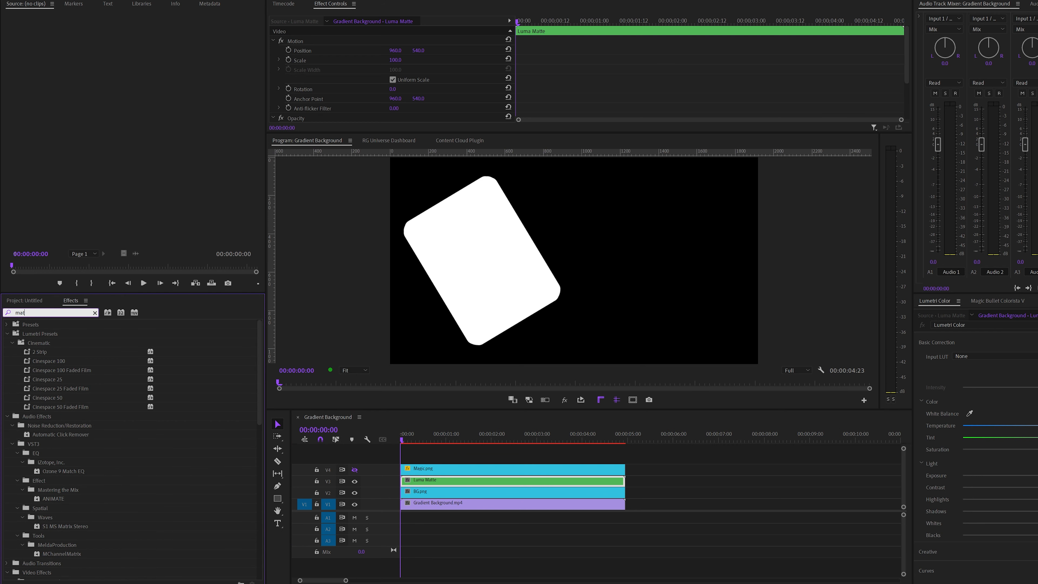
type("te key")
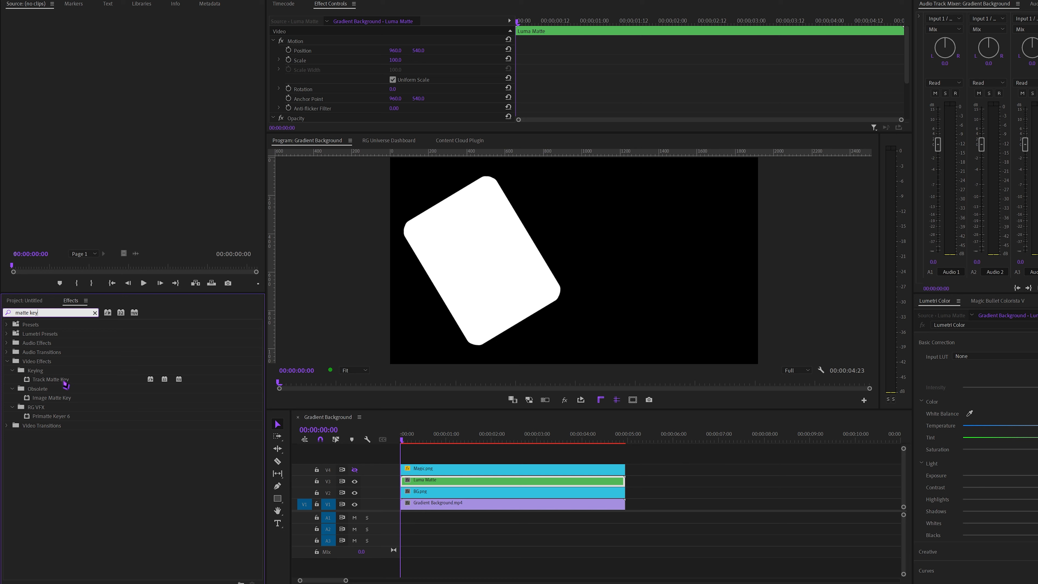
left_click(50, 383)
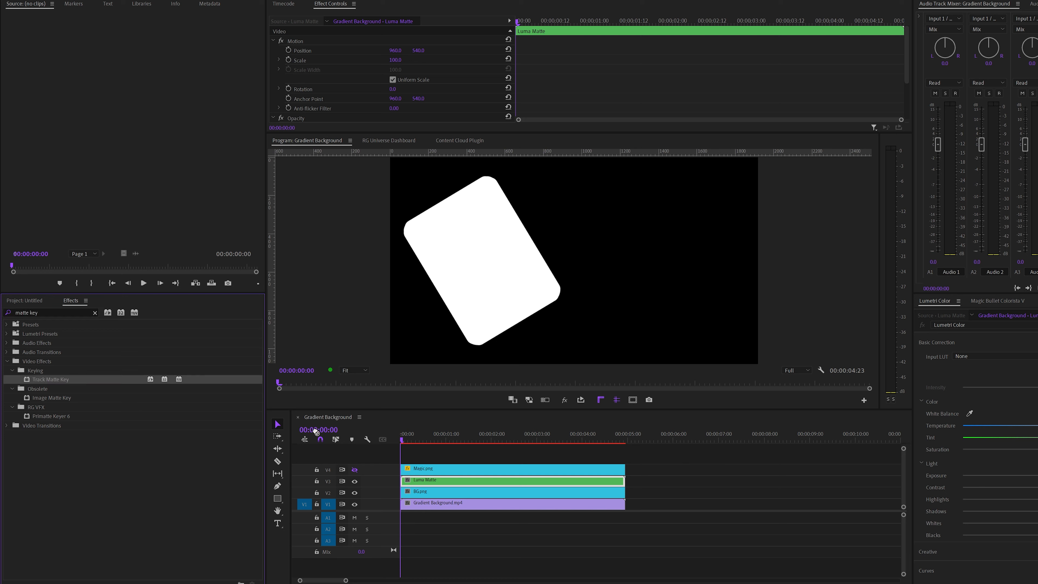
left_click_drag(316, 432, 436, 495)
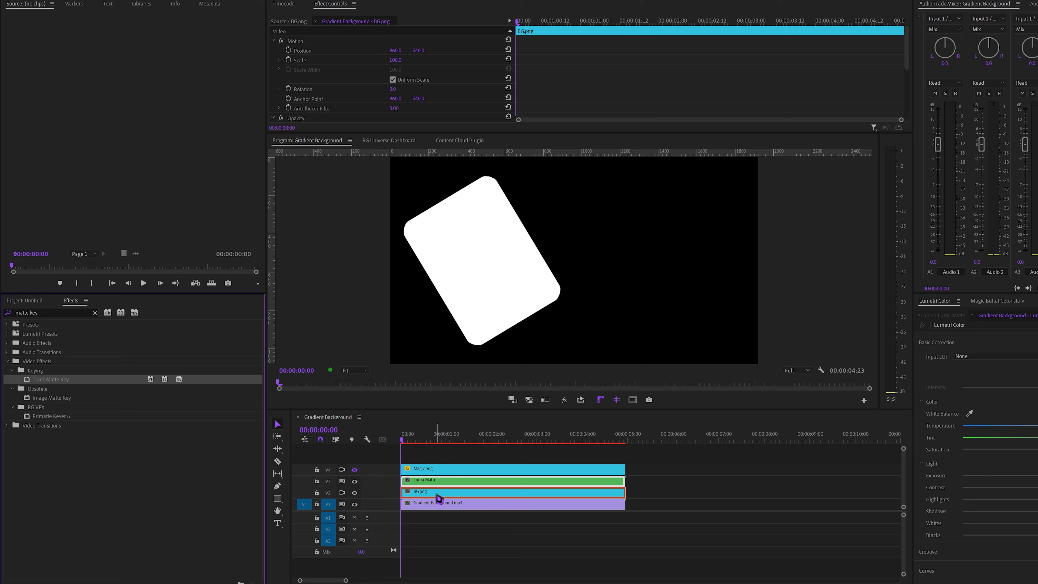
Set the Track Matte Key's Matte to Video 3 and Composite Using to Matte Luma, and scrub through the result
scroll(562, 91, "down", 5)
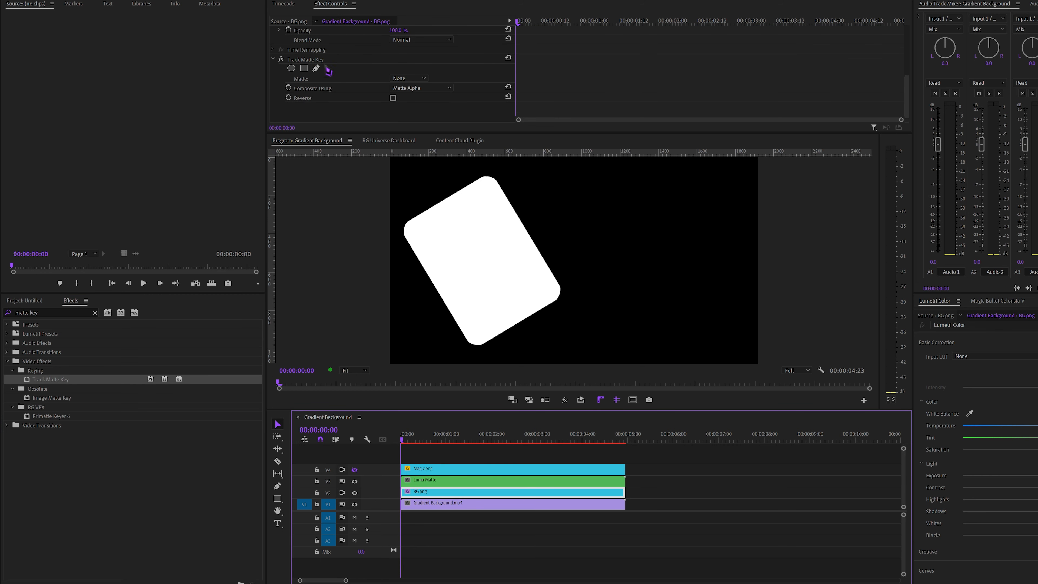
left_click(420, 79)
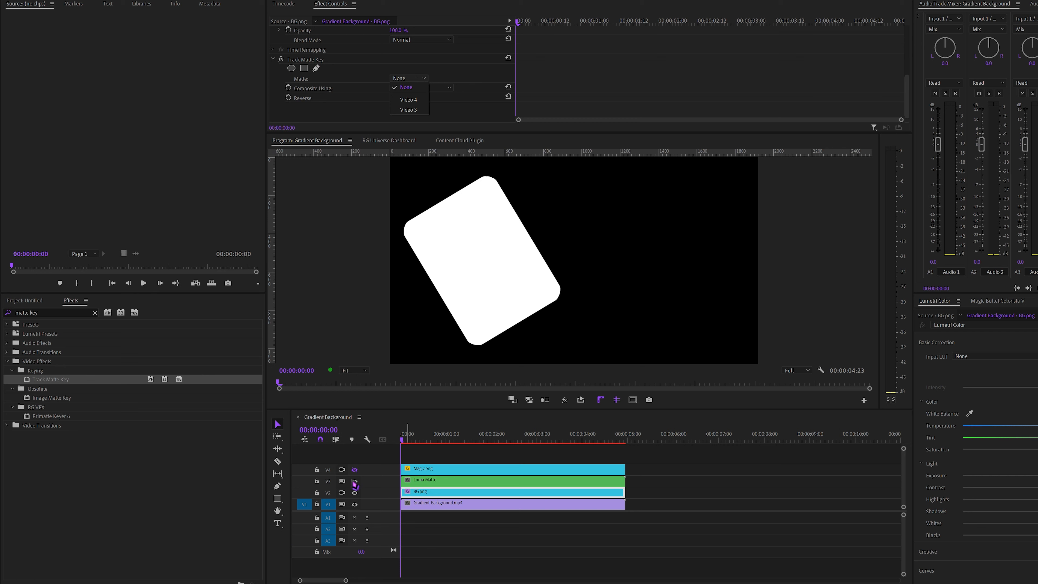
left_click(408, 110)
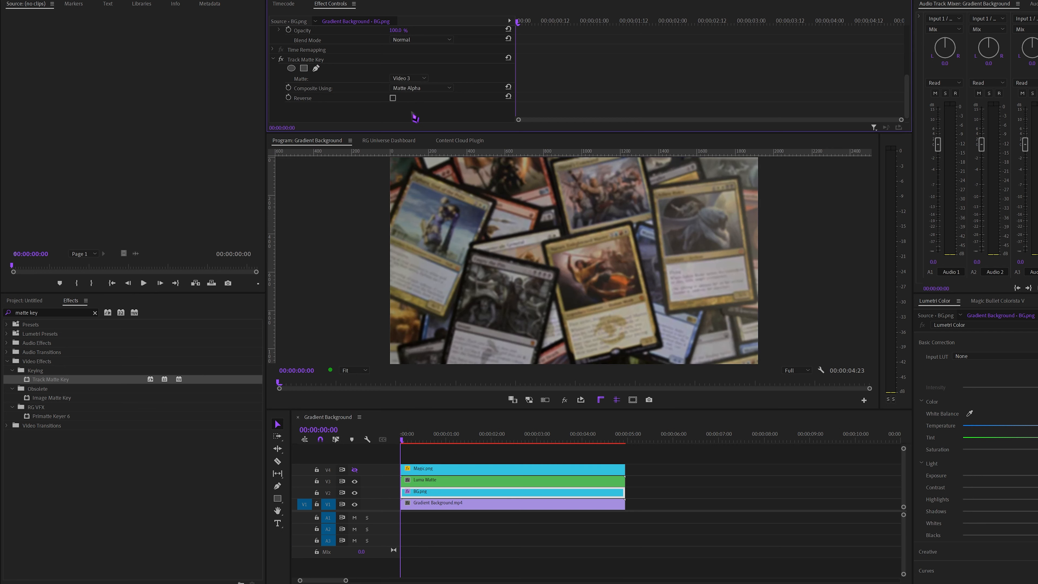
left_click(419, 88)
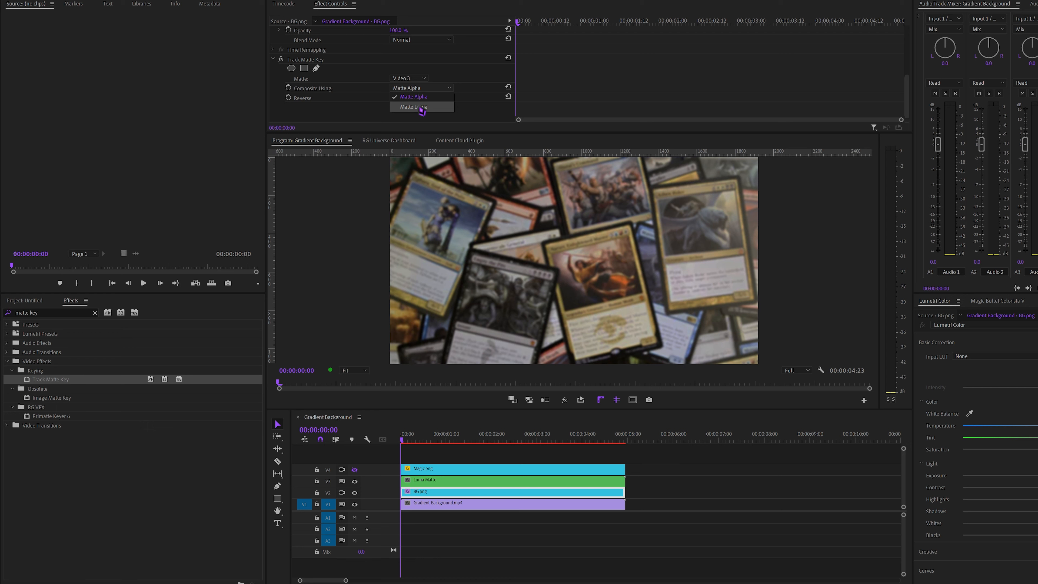
left_click(413, 106)
left_click_drag(410, 439, 459, 478)
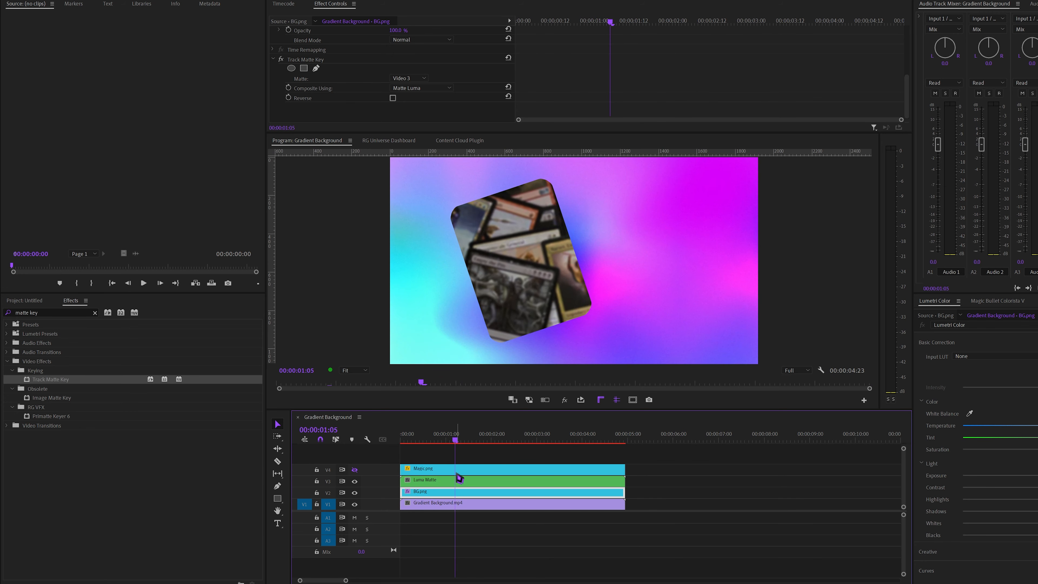
Enable Reverse on the Track Matte Key and show track V4 with the playhead at the sequence start
left_click(392, 98)
left_click_drag(403, 442, 393, 475)
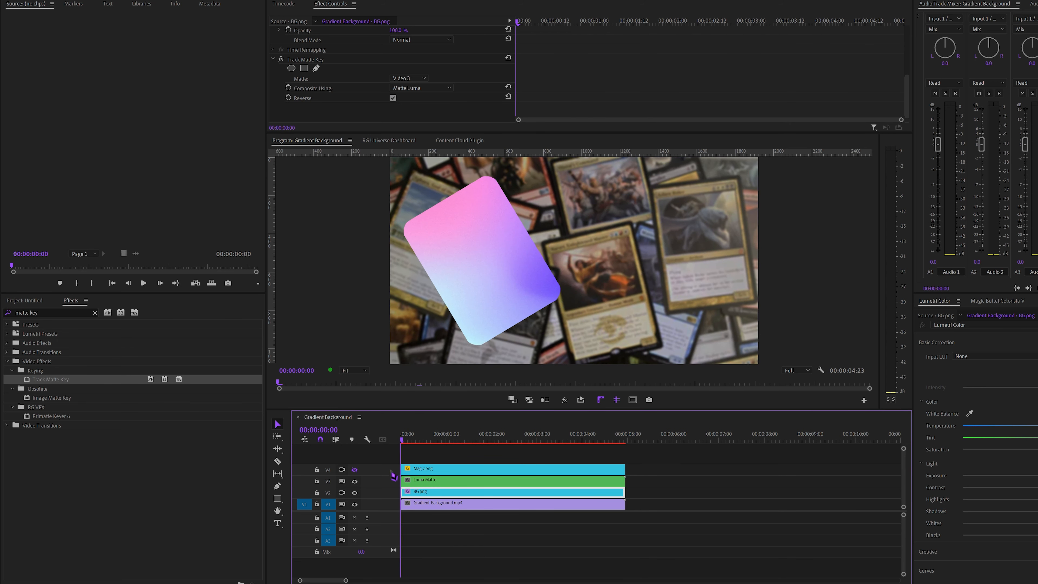
left_click(354, 469)
left_click(459, 455)
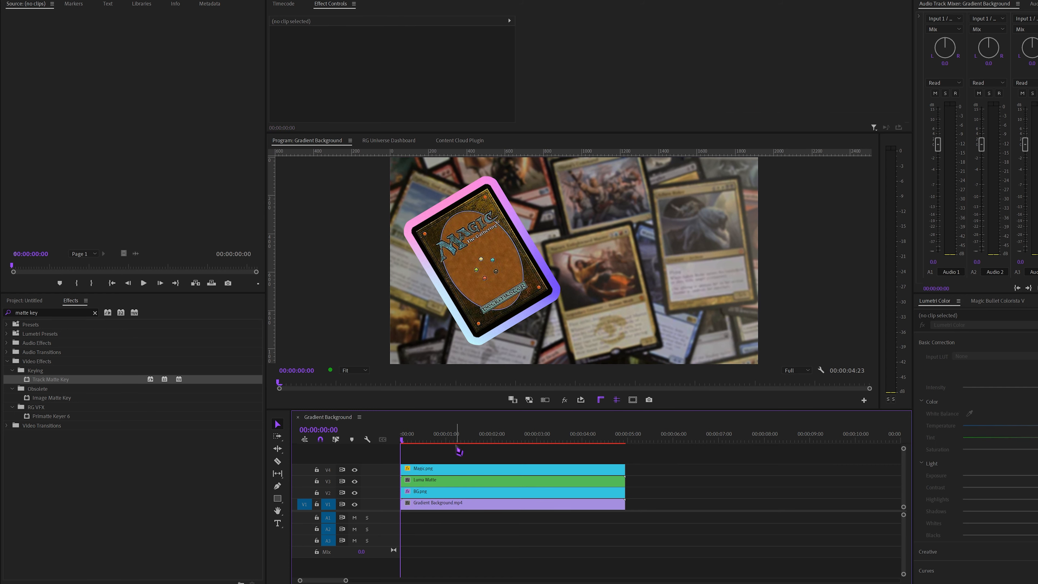
Play through the sequence to review the animated card and its gradient outline
key("space")
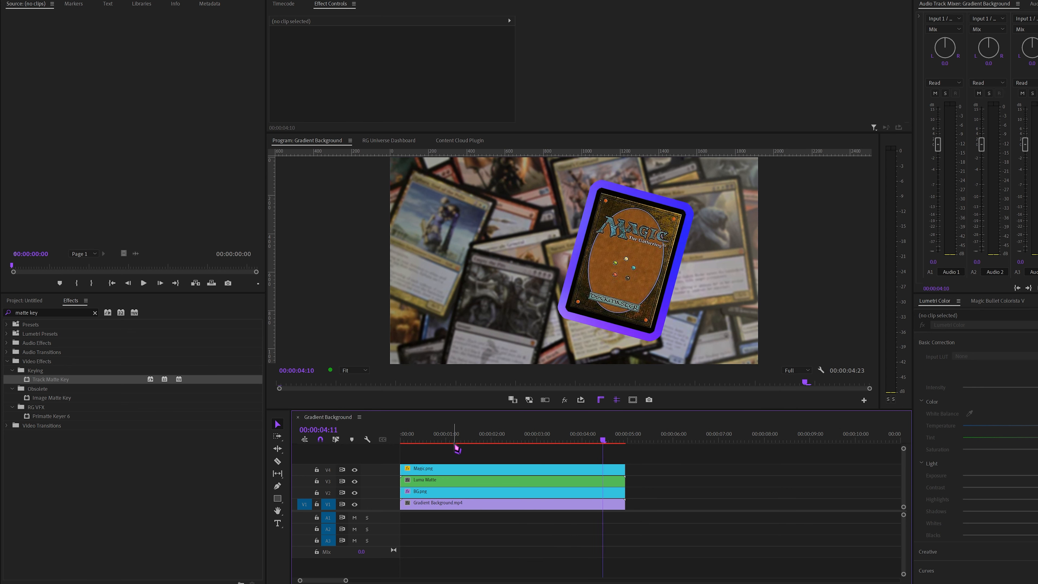
key("space")
mouse_move(455, 446)
left_mouse_down()
mouse_move(433, 441)
mouse_move(447, 442)
left_mouse_up()
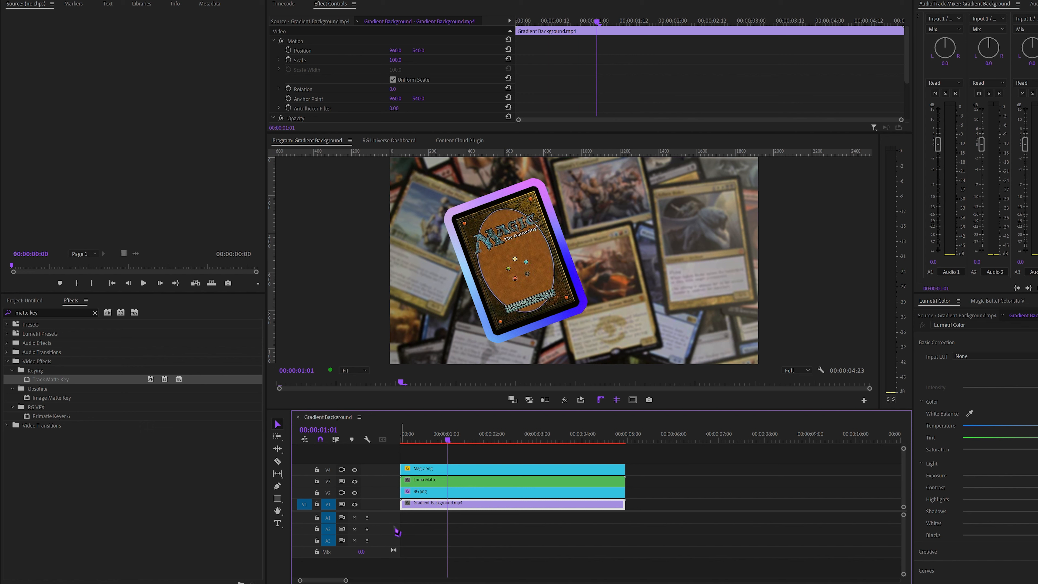
key("space")
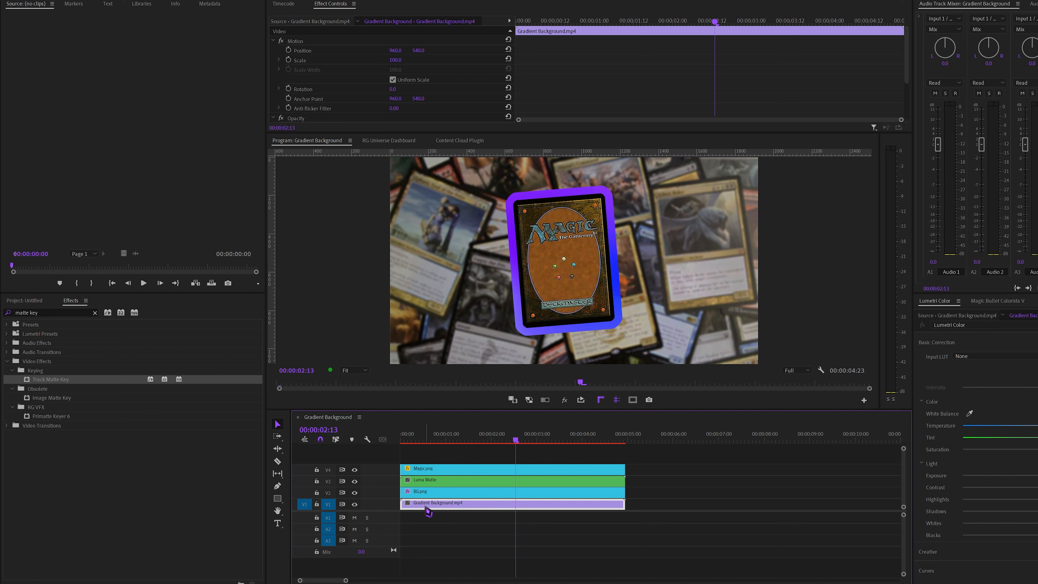
Delete the Gradient Background.mp4 clip from V1, turn on the Transparency Grid and scrub back to the sequence start
key("Delete")
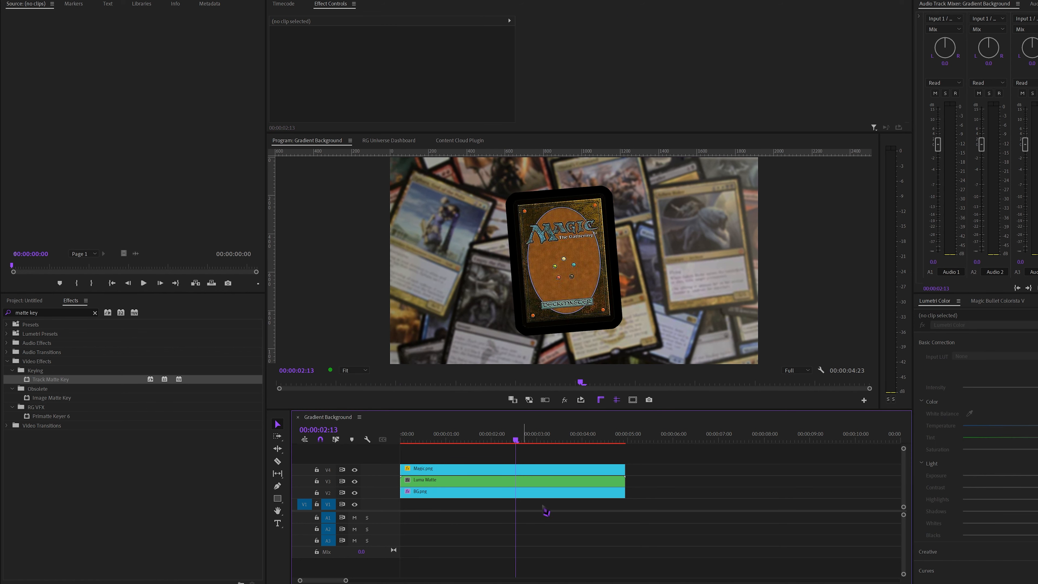
left_click(822, 371)
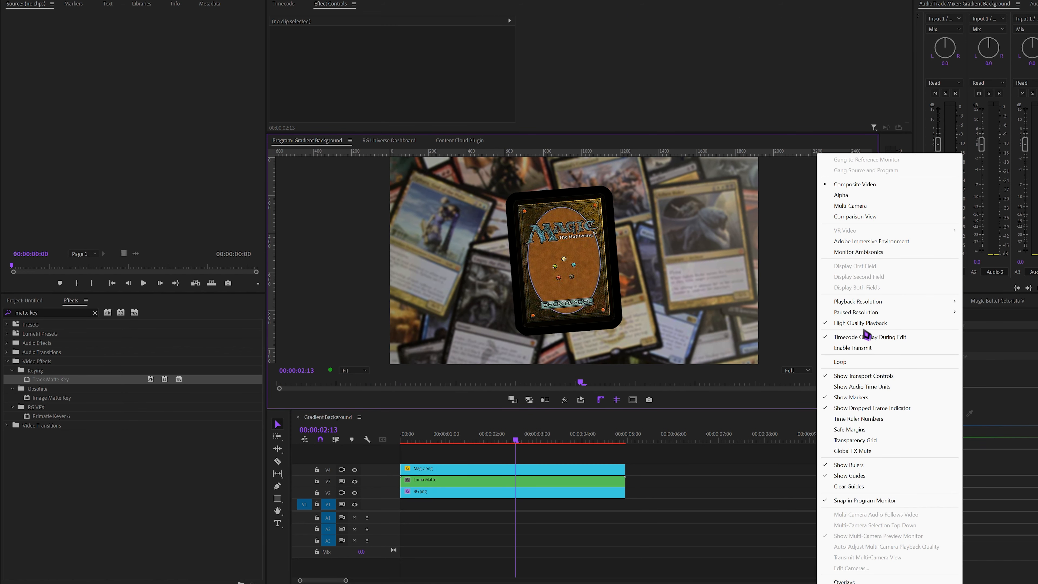
left_click(855, 440)
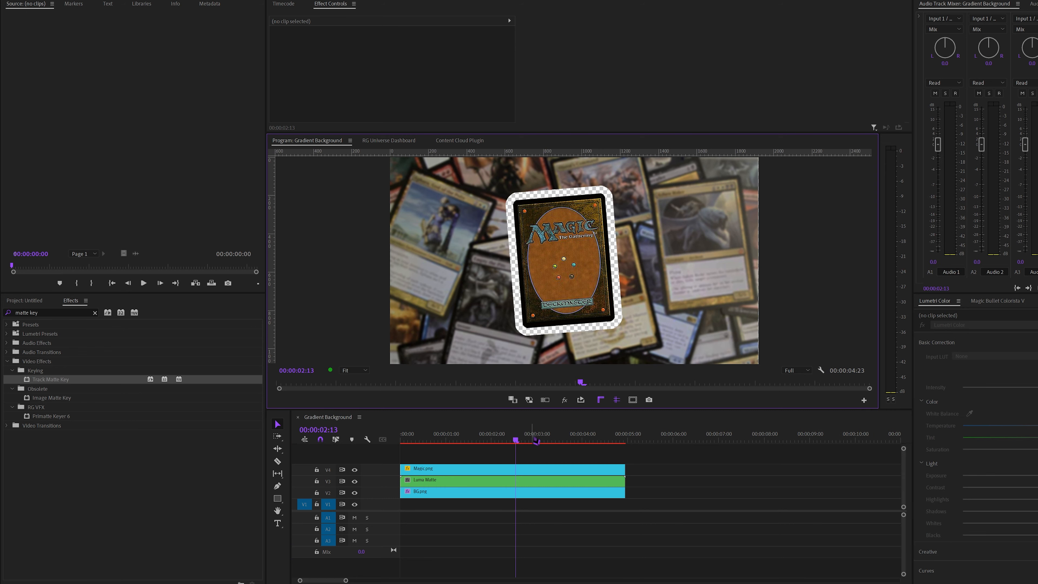
left_click_drag(536, 441, 402, 483)
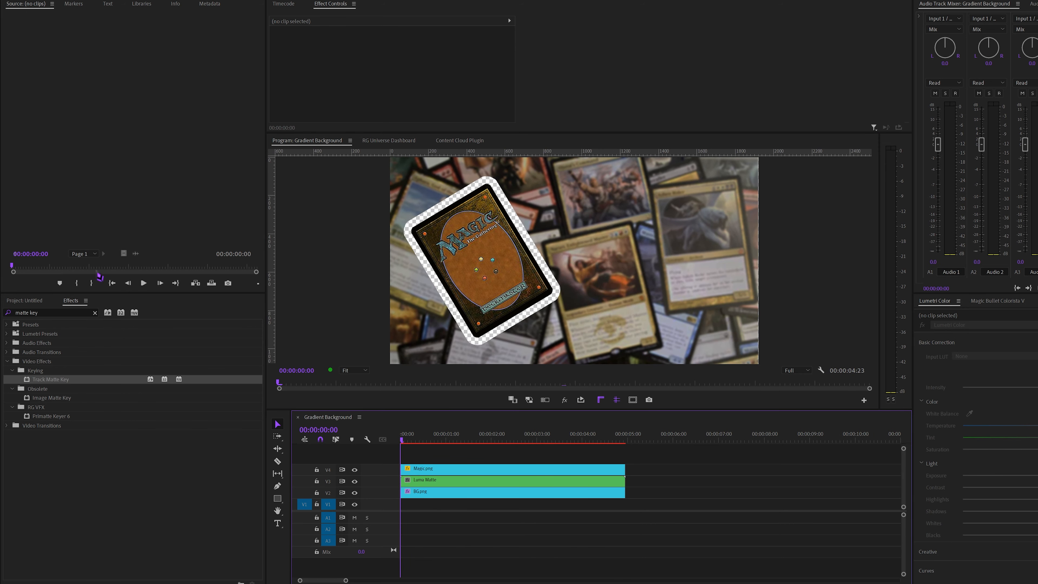
Place Fire.mp4 on V1 starting at 00:00:00:00 and trim it to end with the clips above
left_click(26, 300)
left_click(76, 363)
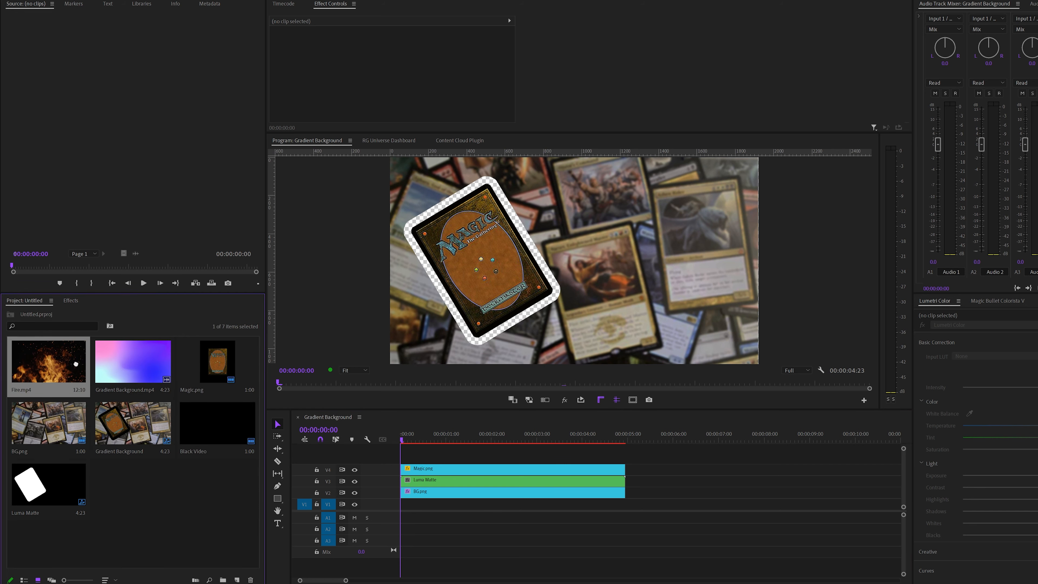
left_click_drag(76, 363, 656, 503)
left_click_drag(661, 442, 786, 438)
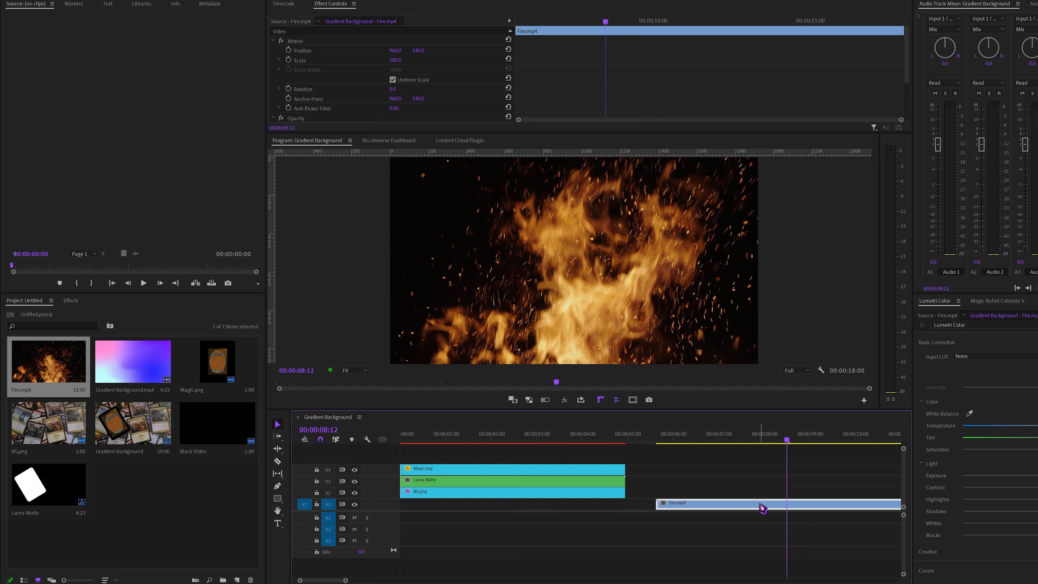
left_click_drag(759, 506, 449, 507)
left_click(631, 438)
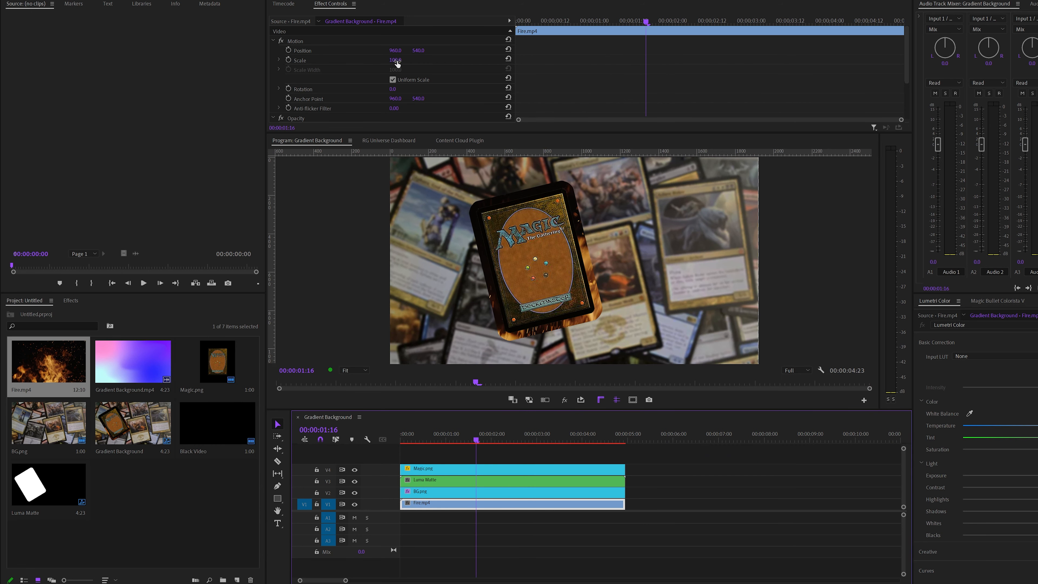
Set Fire.mp4's Scale to 211 and Position to 475, 221, and preview it alone with tracks V2 to V4 hidden
left_click_drag(396, 62, 204, 54)
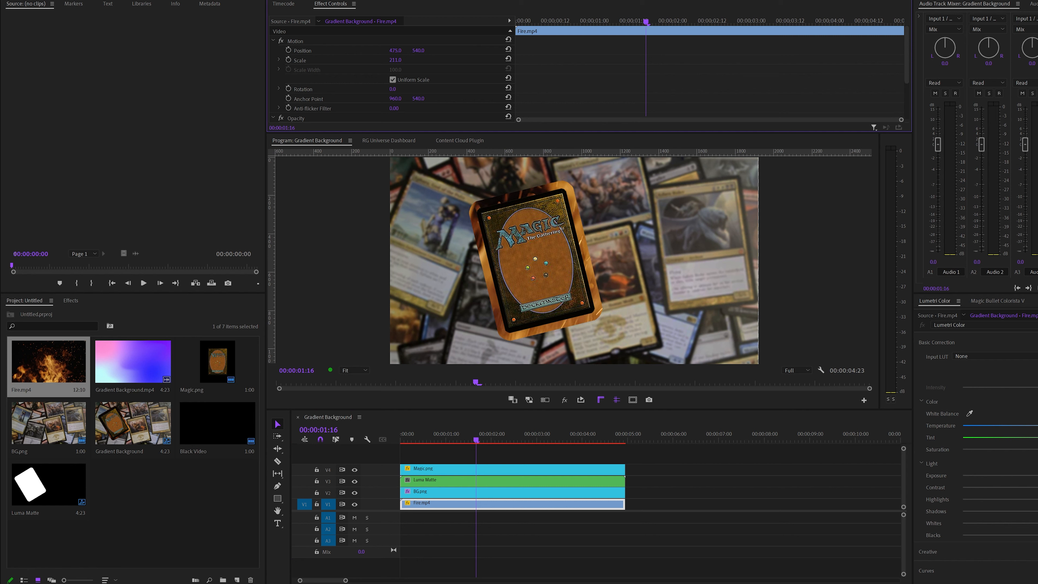
left_click(354, 493)
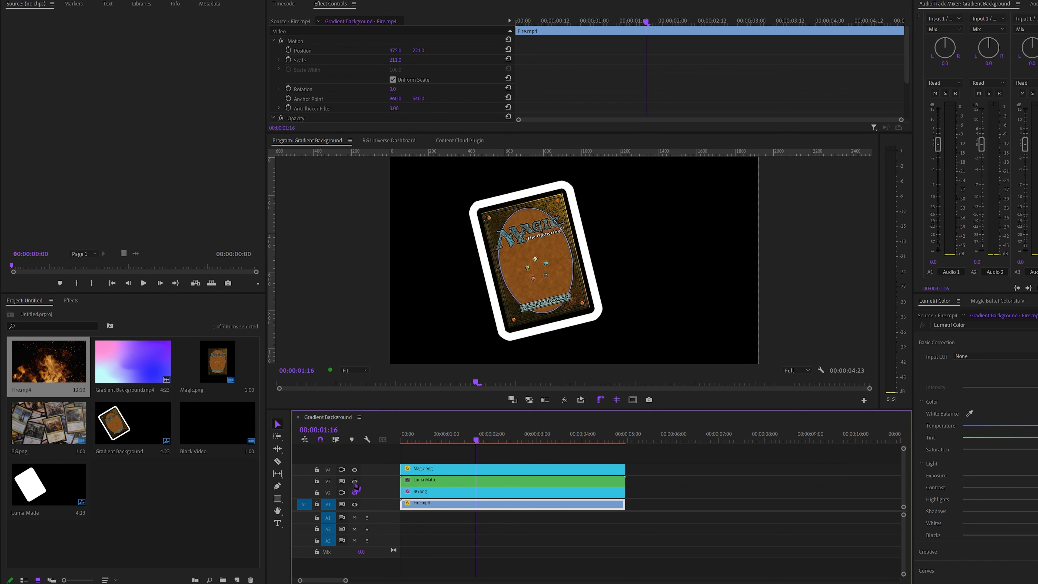
left_click(354, 481)
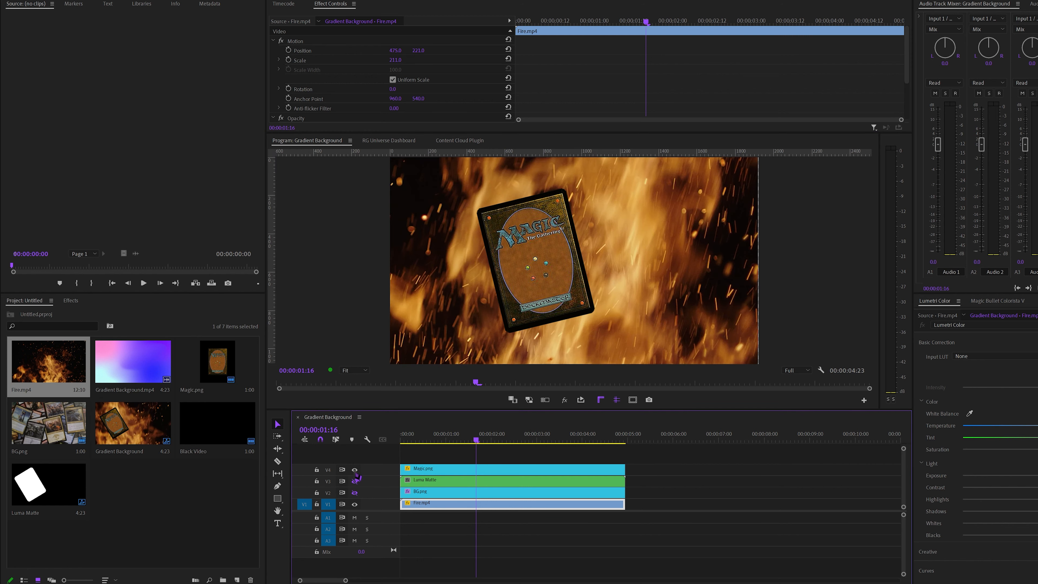
left_click(354, 470)
left_click(440, 437)
left_click_drag(440, 435, 468, 448)
key("Home")
key("space")
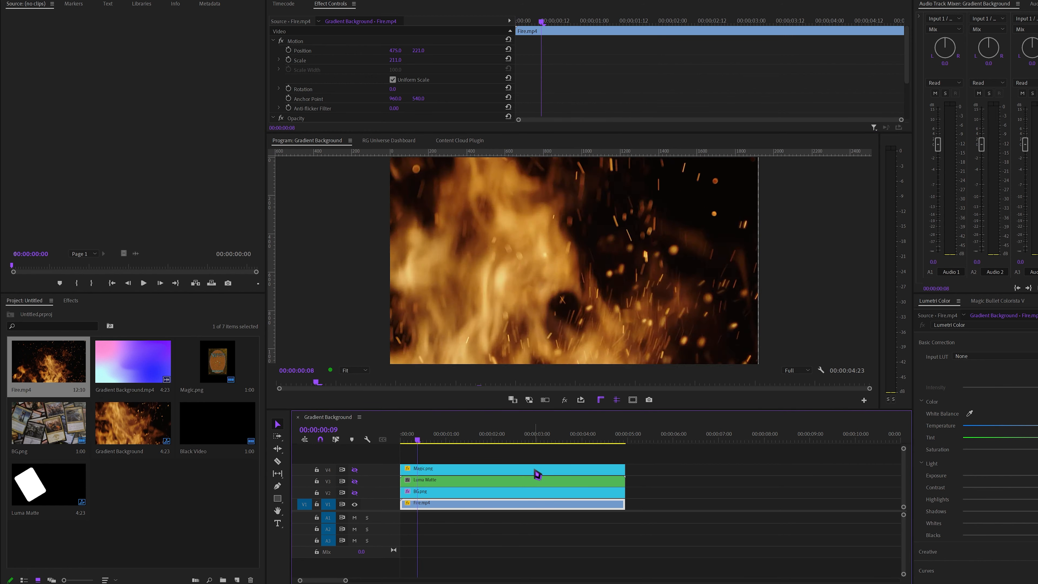
key("space")
key("Home")
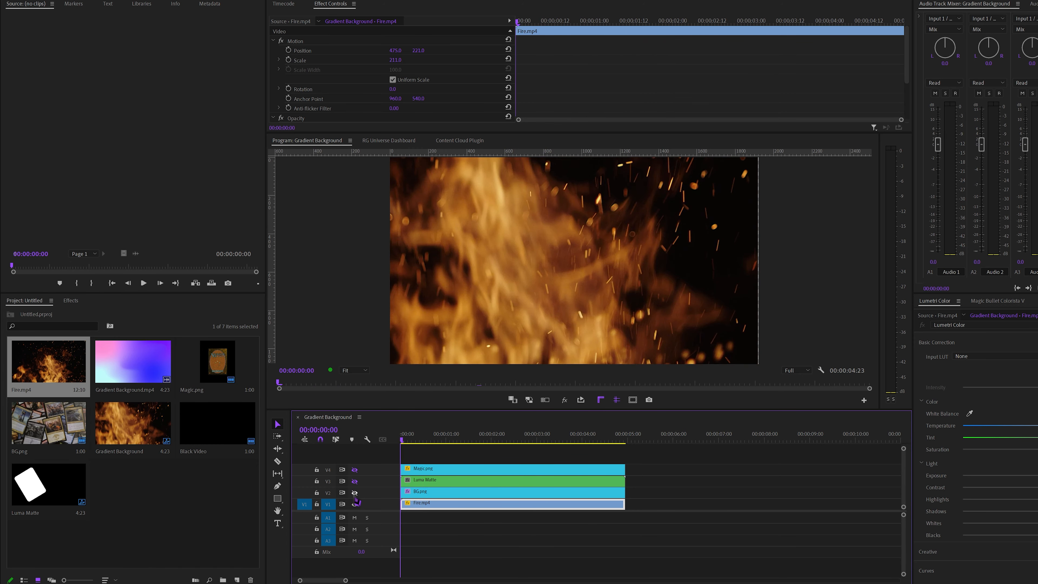
Show tracks V2, V3 and V4 again and play through the card with its fire-filled outline
left_click(355, 492)
left_click(355, 480)
left_click(355, 470)
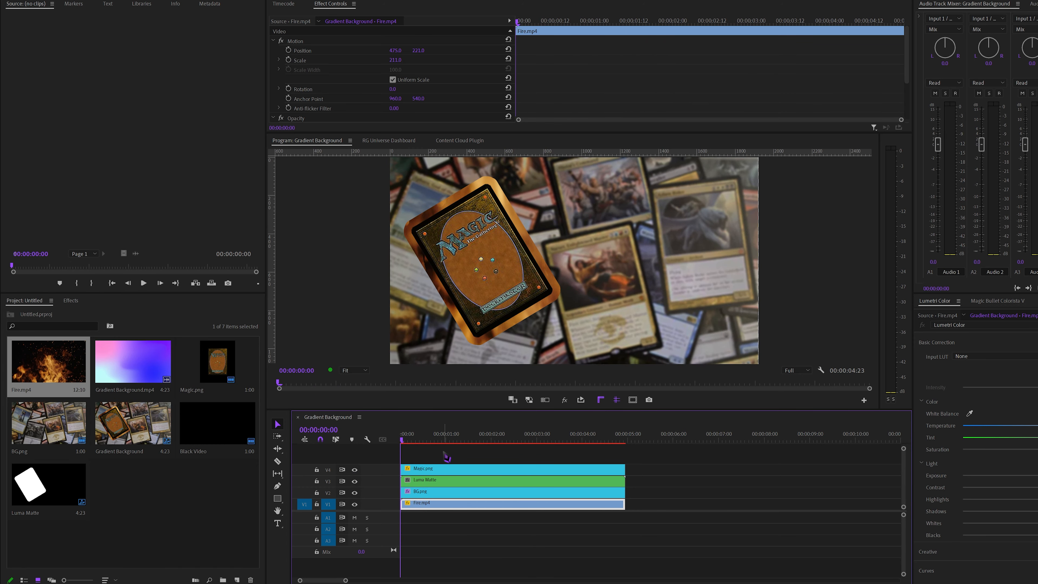
left_click(447, 456)
key("space")
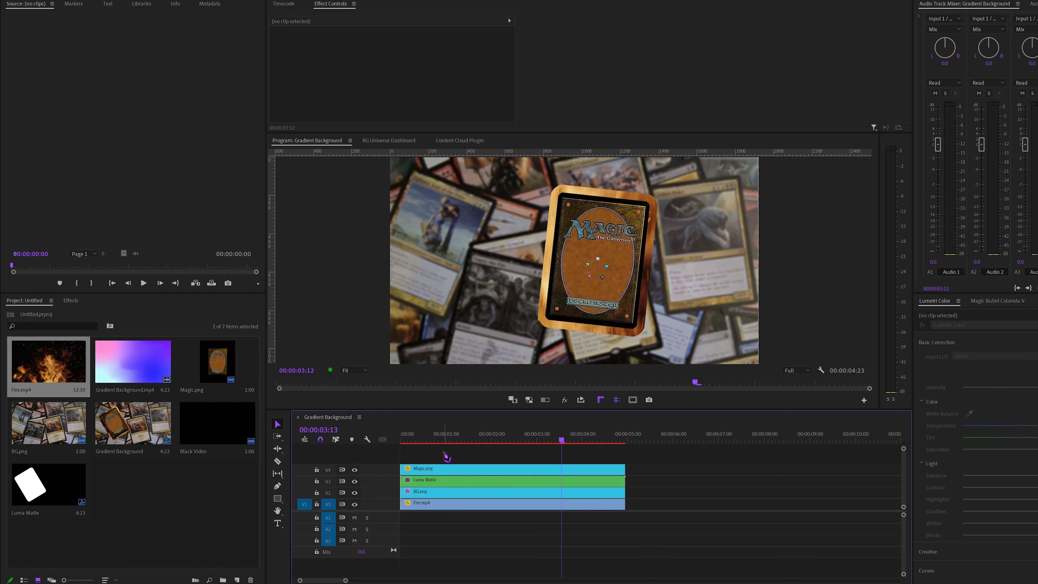
left_click(640, 311)
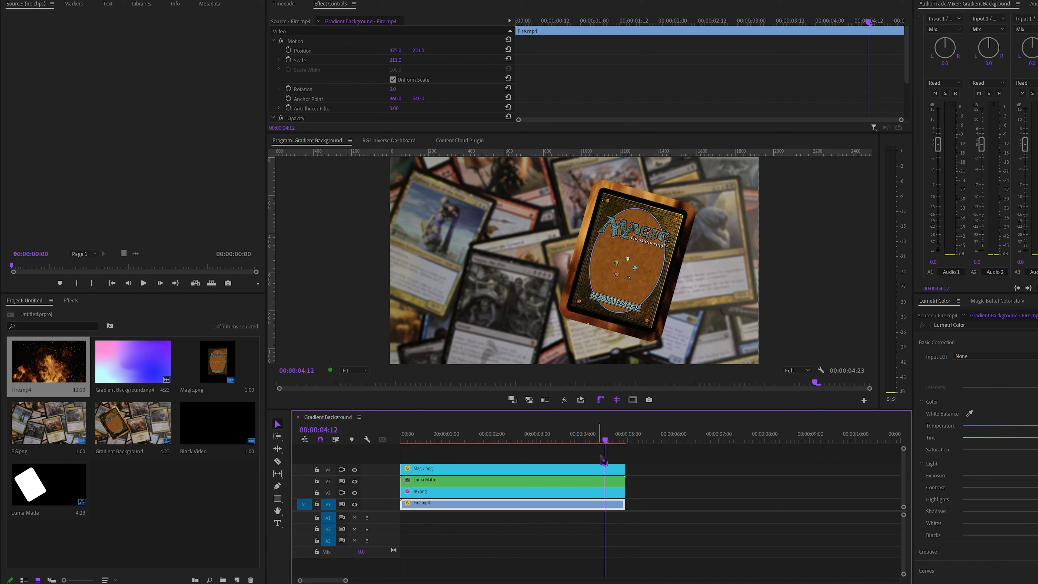
left_click_drag(606, 443, 386, 471)
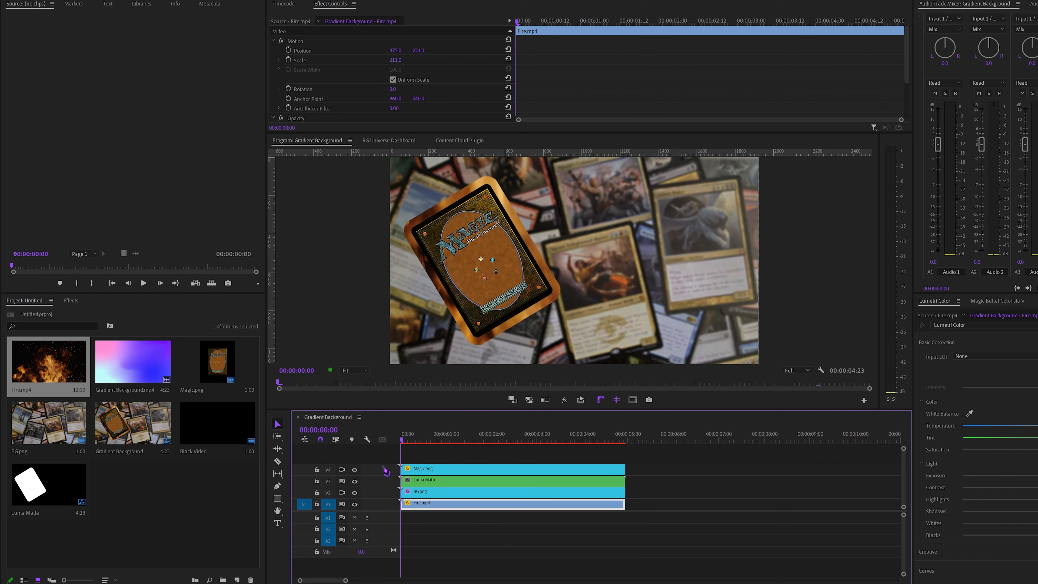
Open the Luma Matte nested sequence to inspect its contents, and return to the Gradient Background sequence
left_click(450, 450)
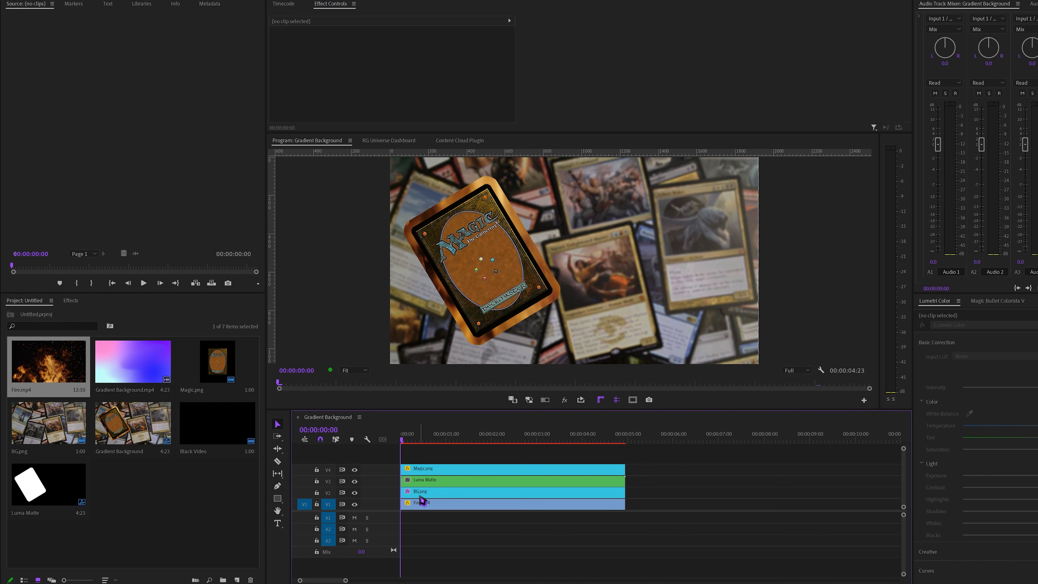
double_click(442, 487)
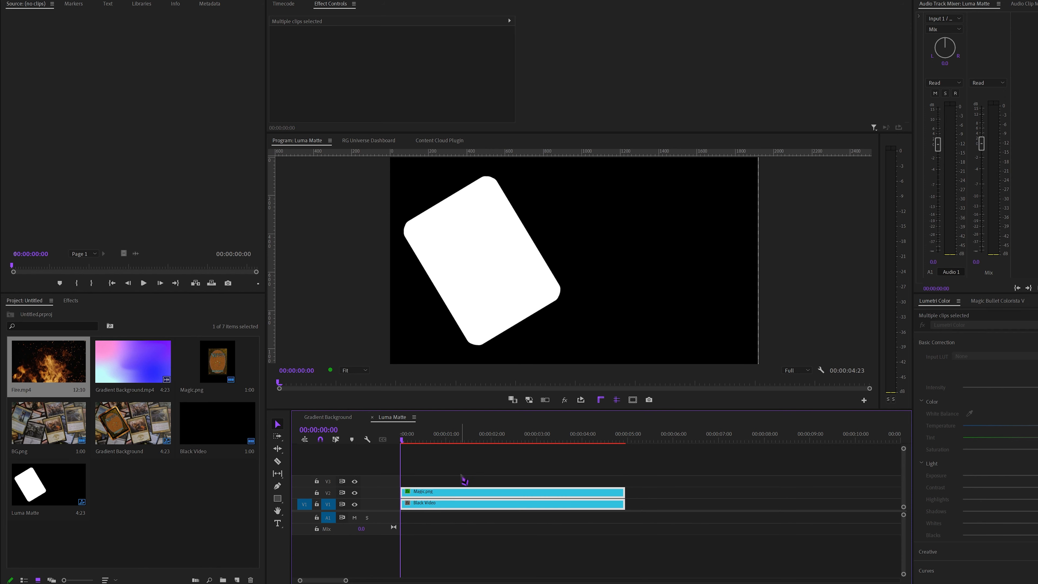
left_click(333, 417)
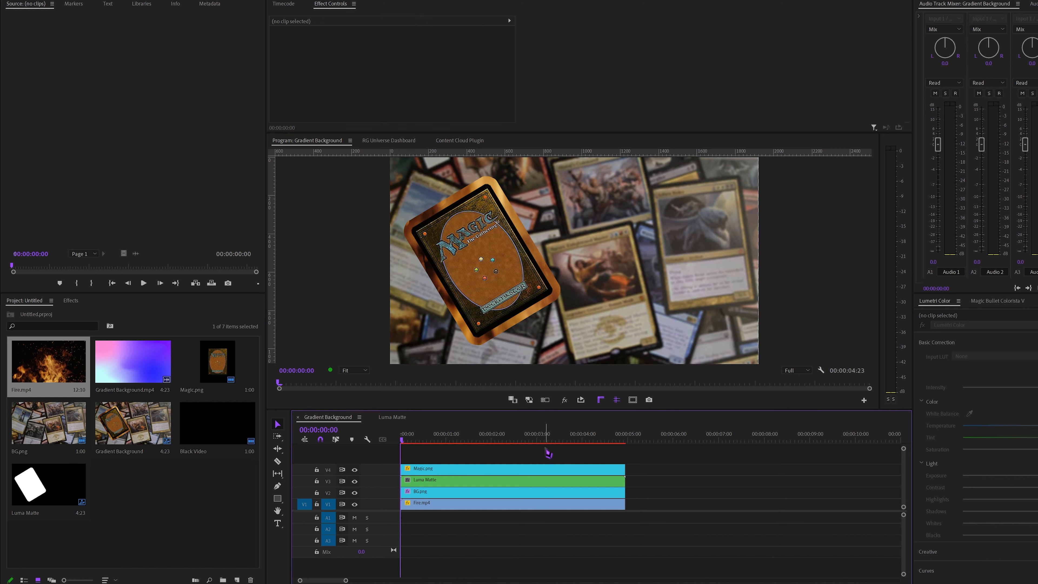
Import the SpongeBob background JPG, place it on V1 after the card clips, and put the playhead at its start
left_click(229, 474)
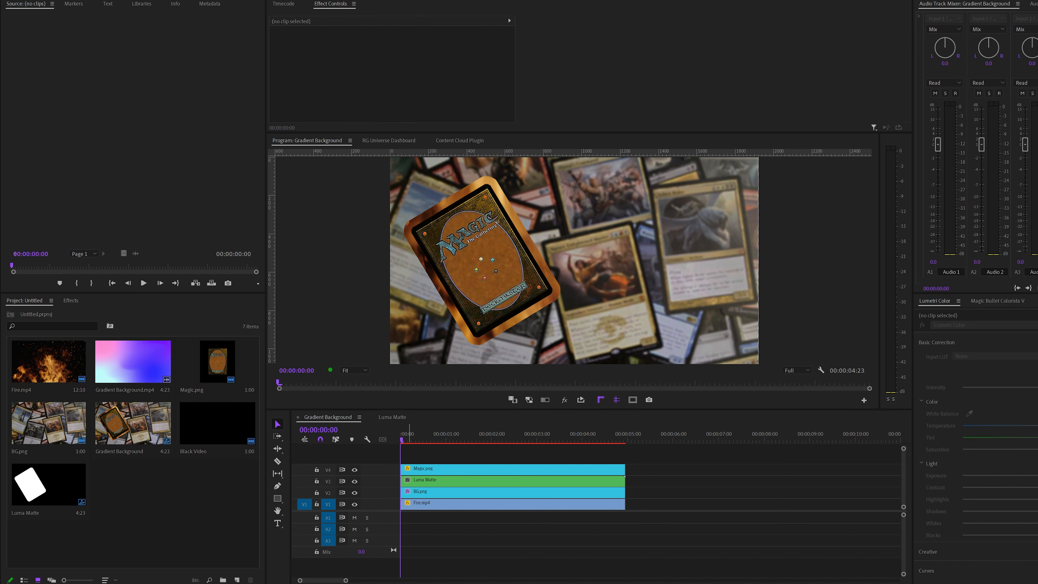
left_click_drag(36, 450, 873, 507)
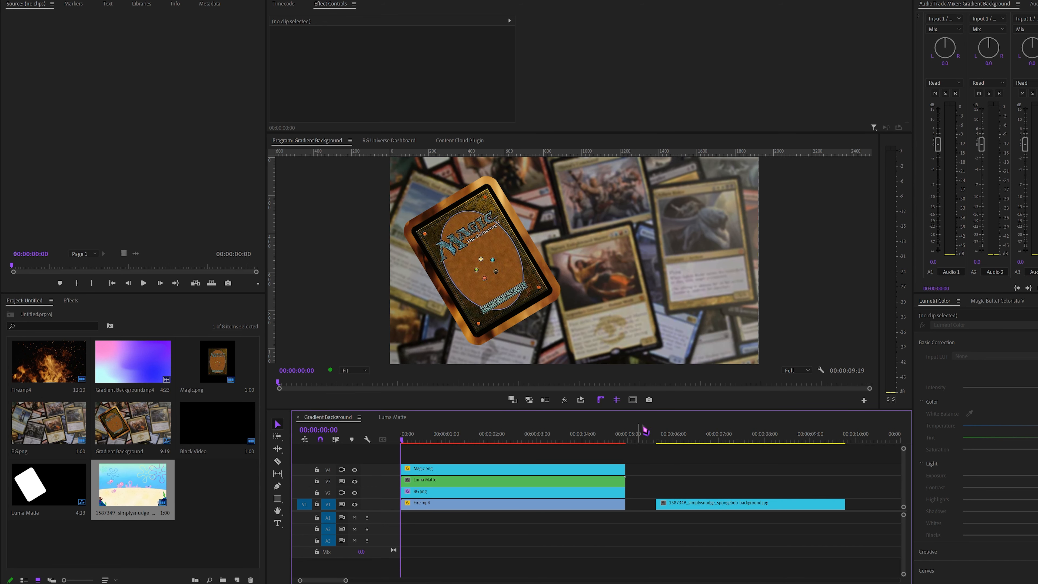
left_click(660, 435)
key("equal")
key("equal")
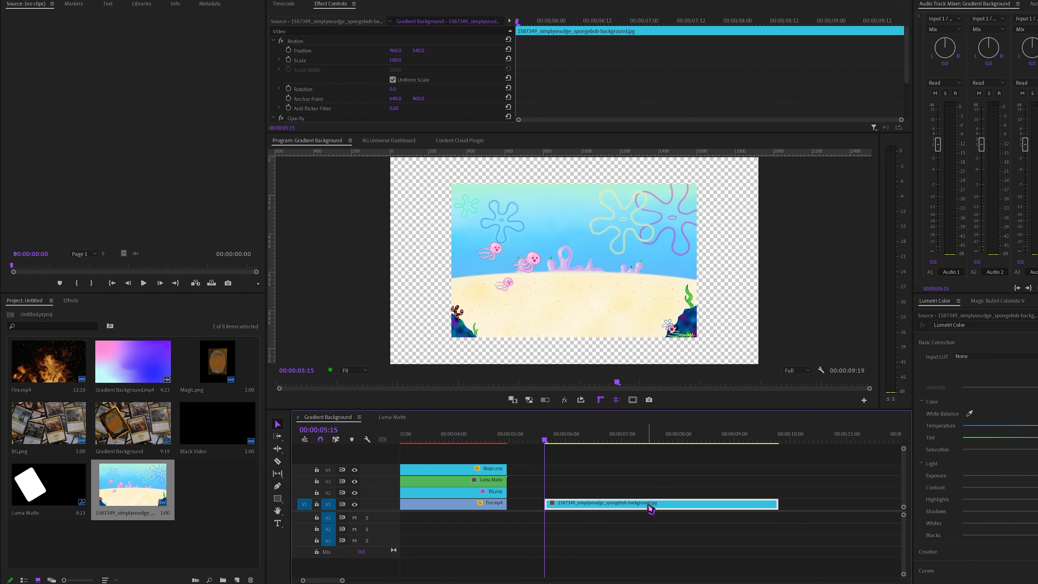
Move the SpongeBob background clip to V2 and extend its end to 00:00:11:00
scroll(648, 505, "up", 1)
scroll(531, 502, "down", 3)
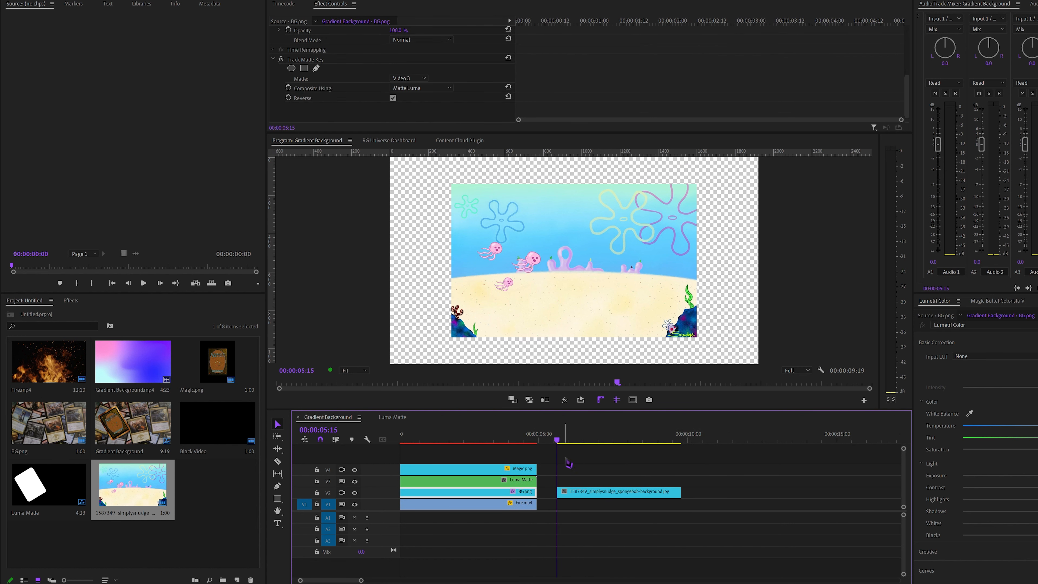
key("equal")
left_click_drag(759, 495, 834, 494)
key("minus")
Scale the SpongeBob background to 150.1 so it fills the frame, and shift it slightly upward
left_click(531, 495)
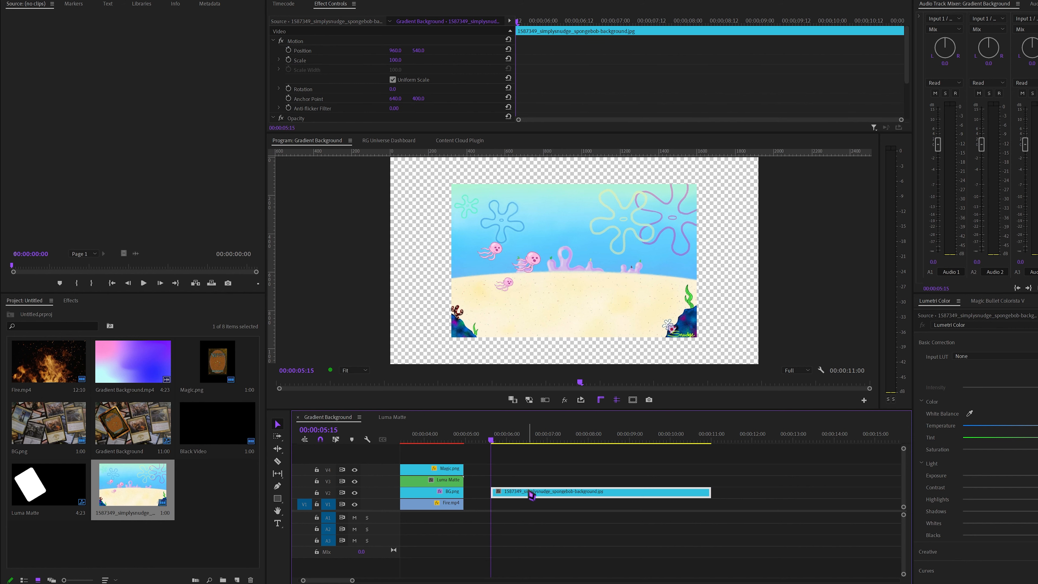
mouse_move(391, 60)
left_mouse_down()
mouse_move(470, 55)
mouse_move(261, 51)
mouse_move(493, 51)
mouse_move(378, 51)
mouse_move(423, 51)
mouse_move(409, 51)
left_mouse_up()
key("ctrl+z")
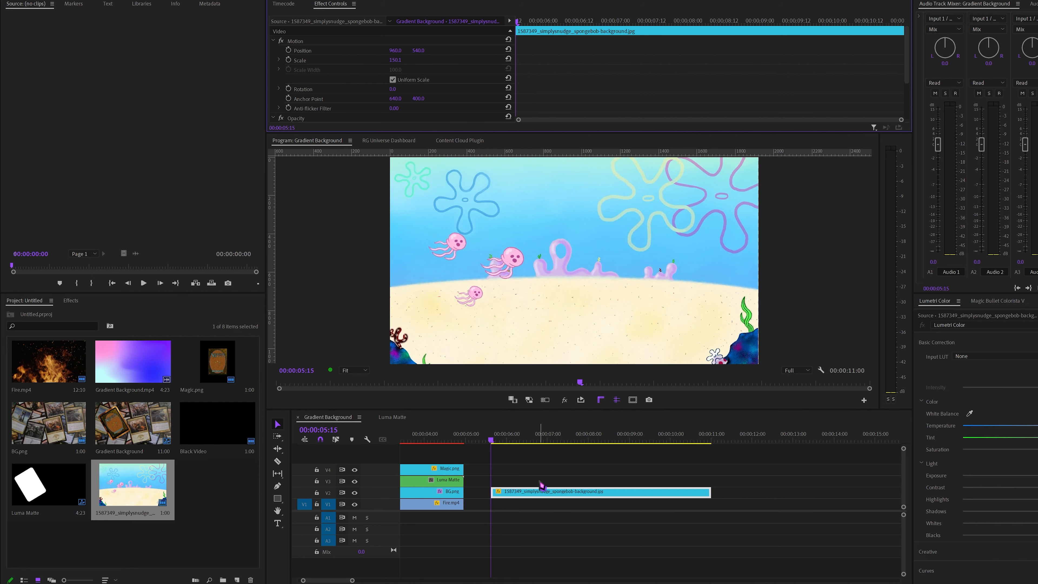
left_click(541, 465)
left_click(532, 494)
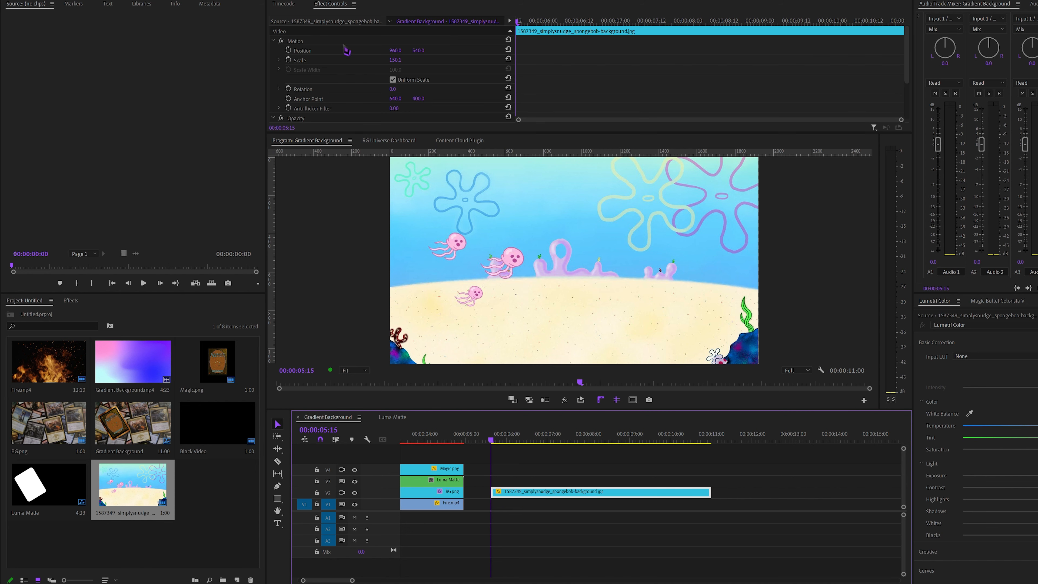
mouse_move(396, 61)
left_mouse_down()
mouse_move(379, 61)
mouse_move(429, 61)
mouse_move(404, 50)
left_mouse_up()
left_click(542, 482)
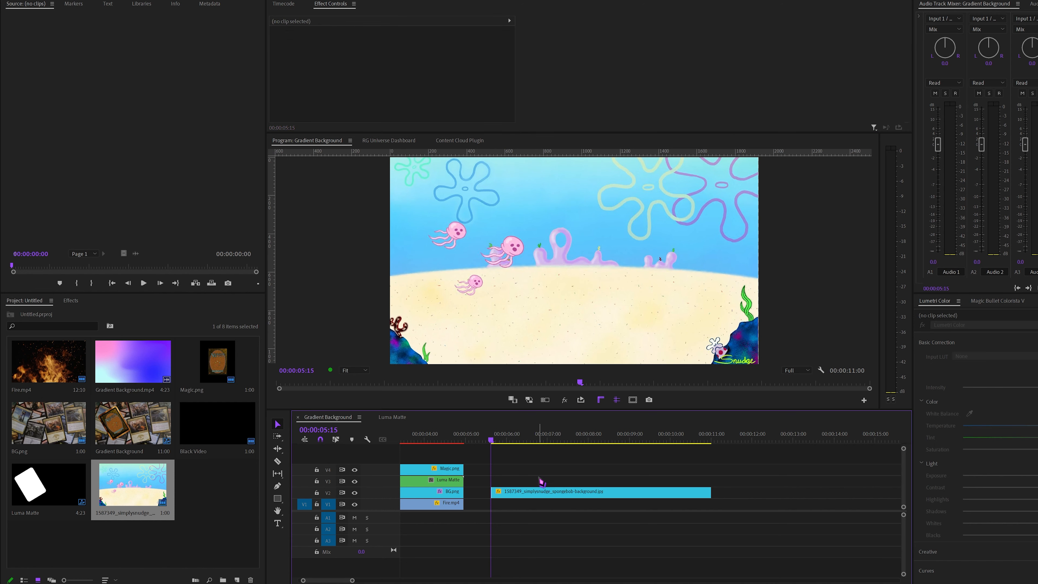
Nest the SpongeBob background clip as a sequence named Bikini Bottom
left_click(540, 492)
right_click(540, 493)
left_click(568, 251)
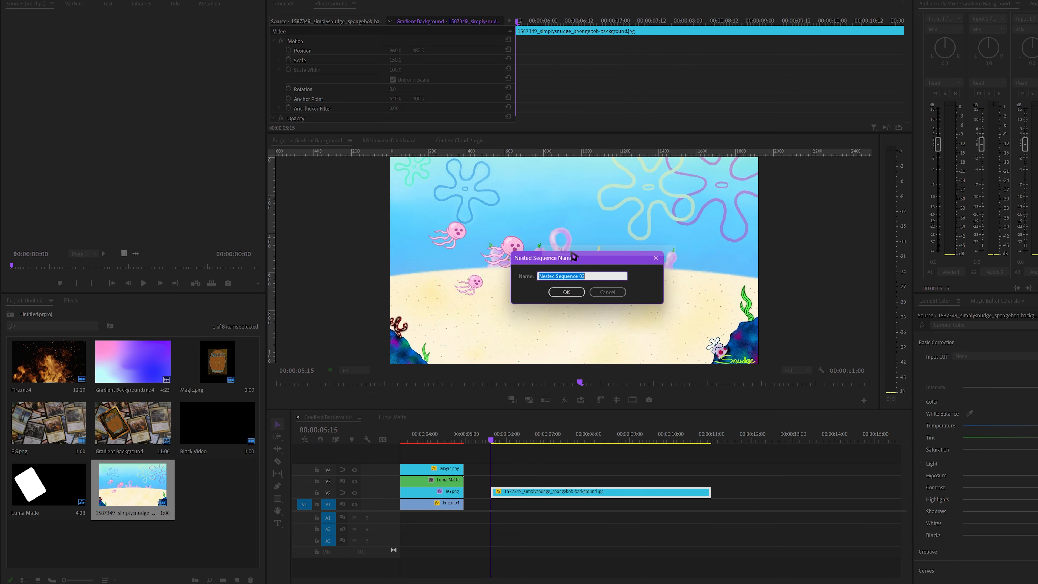
type("Bikini Bottom")
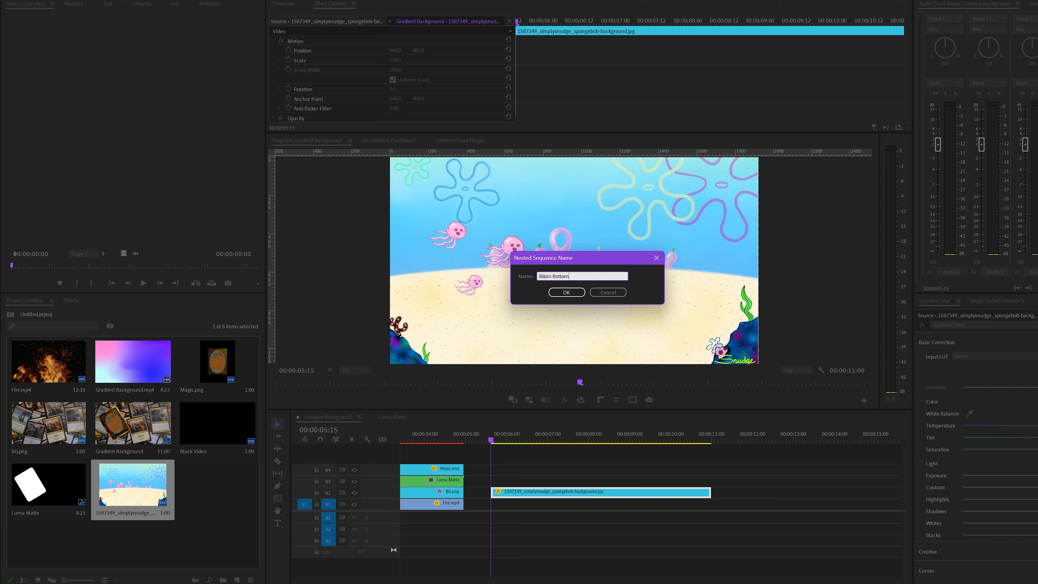
key("Return")
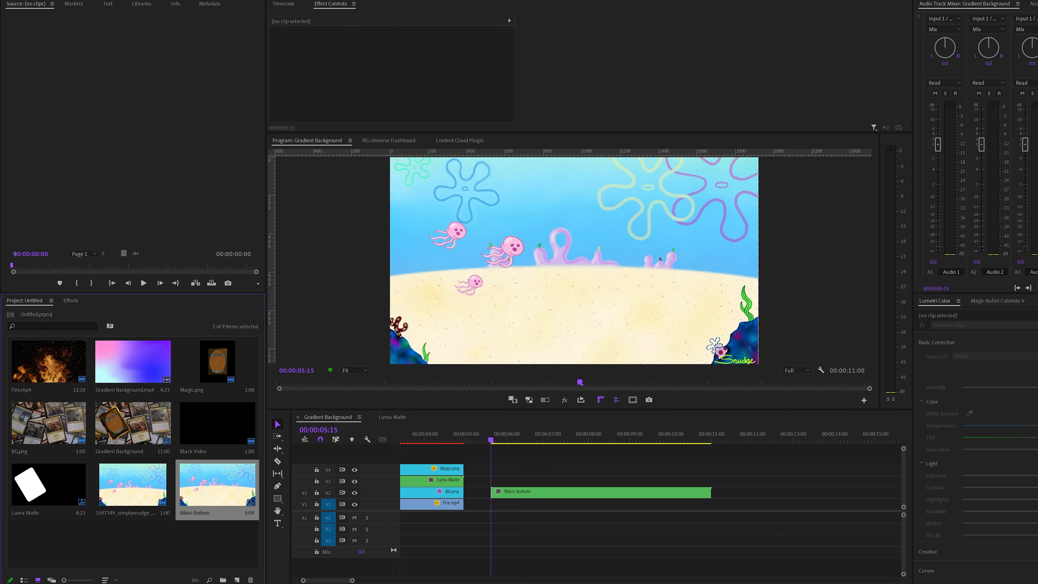
Import the SpongeBob character PNG onto V3 above Bikini Bottom, matching its length, and set its Scale to 44
left_click_drag(228, 335, 711, 481)
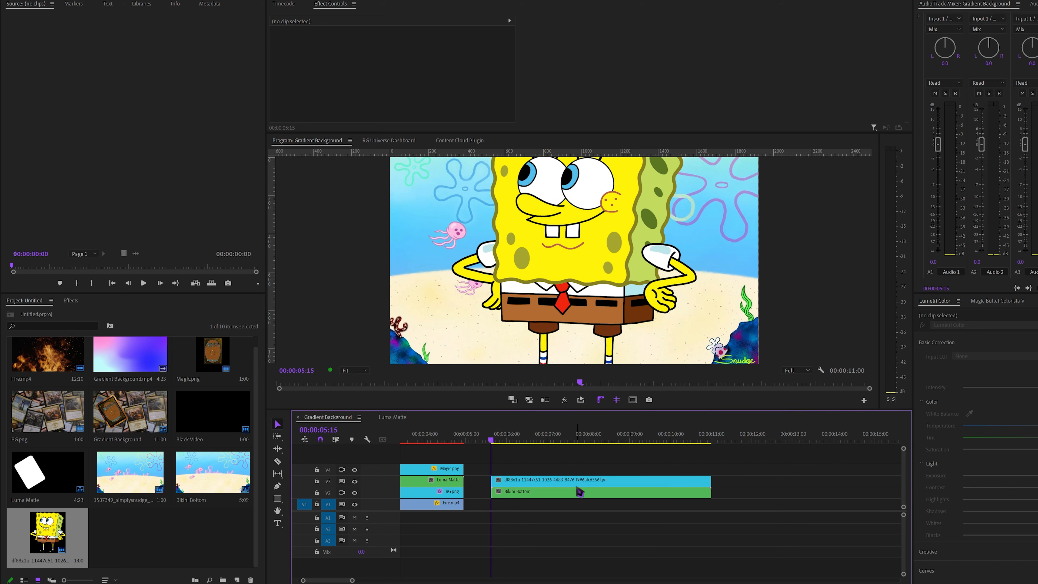
left_click(564, 481)
left_click_drag(399, 61, 377, 61)
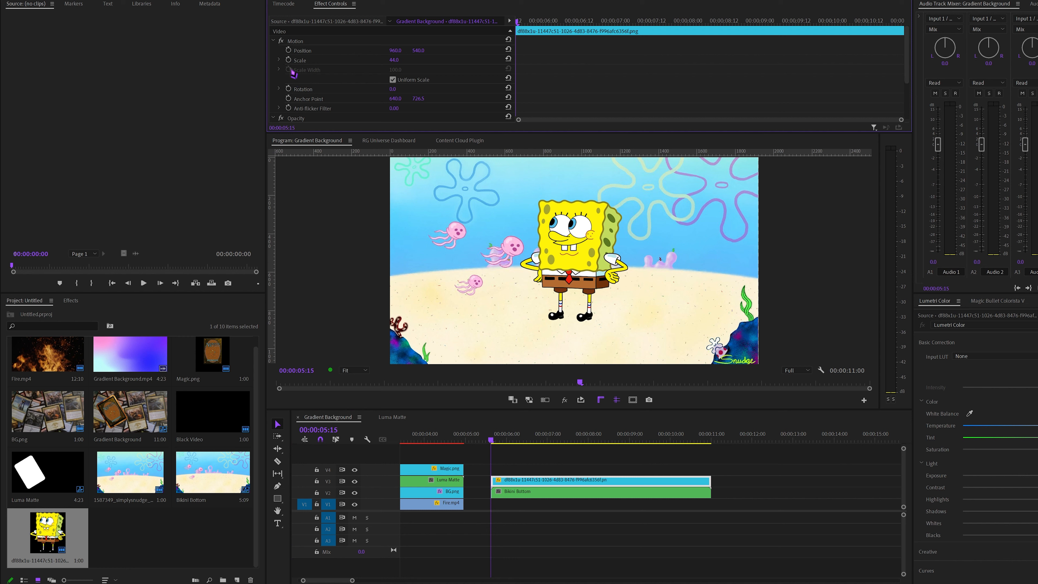
Move SpongeBob to Position 1574, 540 and set a starting Position keyframe at 00:00:05:15
left_click_drag(659, 258, 777, 259)
left_click(288, 50)
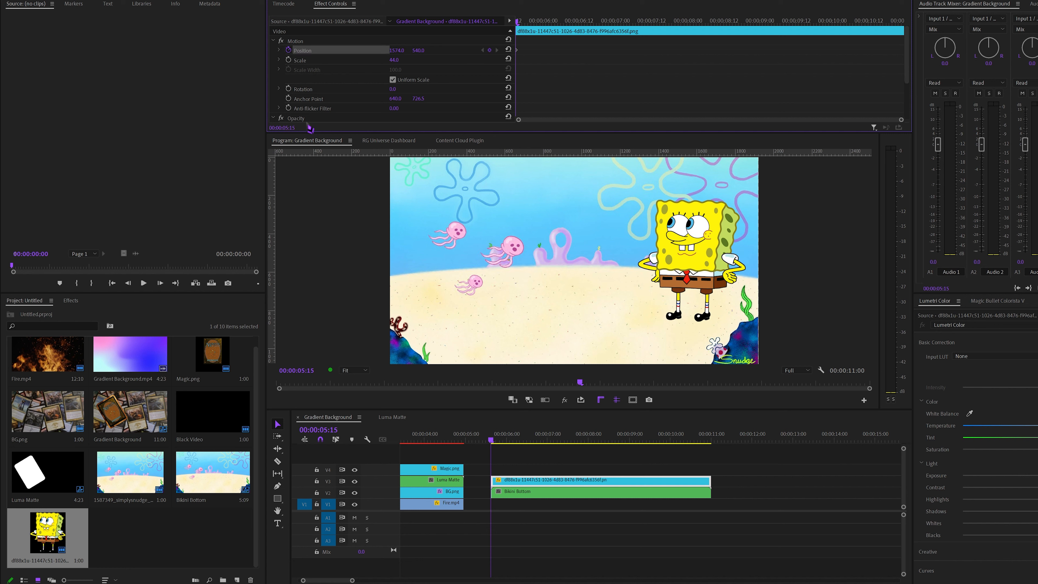
Set SpongeBob's ending Position keyframe at 00:00:10:23 with X at 455
left_click_drag(494, 443, 712, 445)
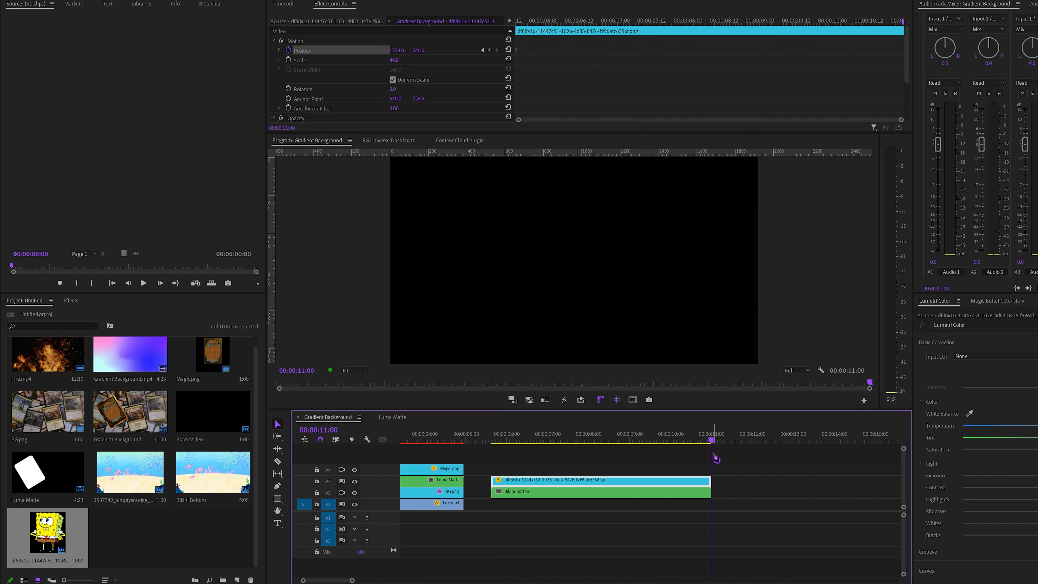
key("Left")
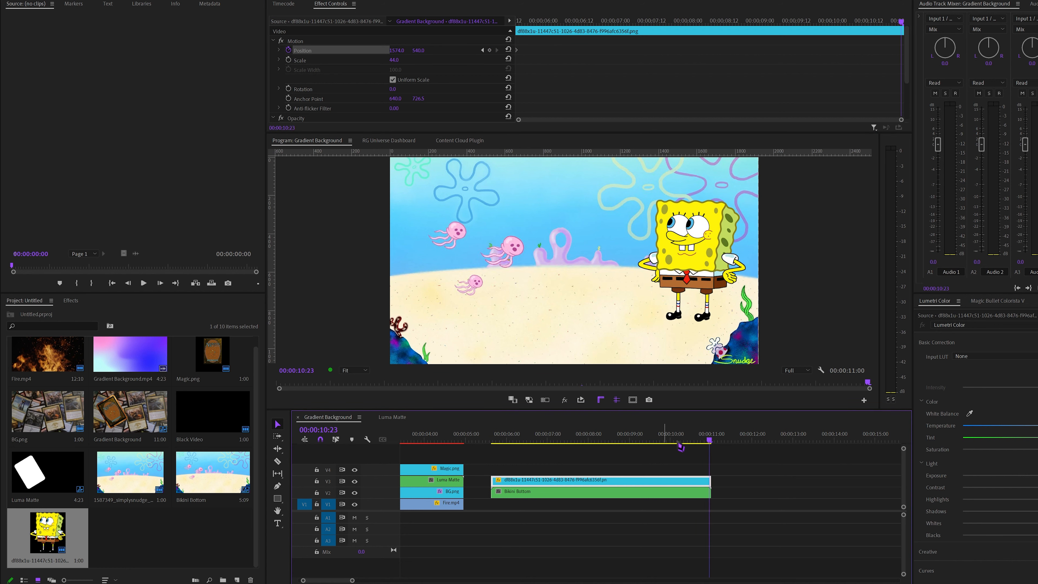
left_click(395, 50)
type("455")
key("Return")
Add nine intermediate Position keyframes from 00:00:06:00 onward, alternately raising and lowering SpongeBob's Y position to create a bobbing walk
mouse_move(529, 437)
left_mouse_down()
mouse_move(493, 444)
mouse_move(511, 447)
left_mouse_up()
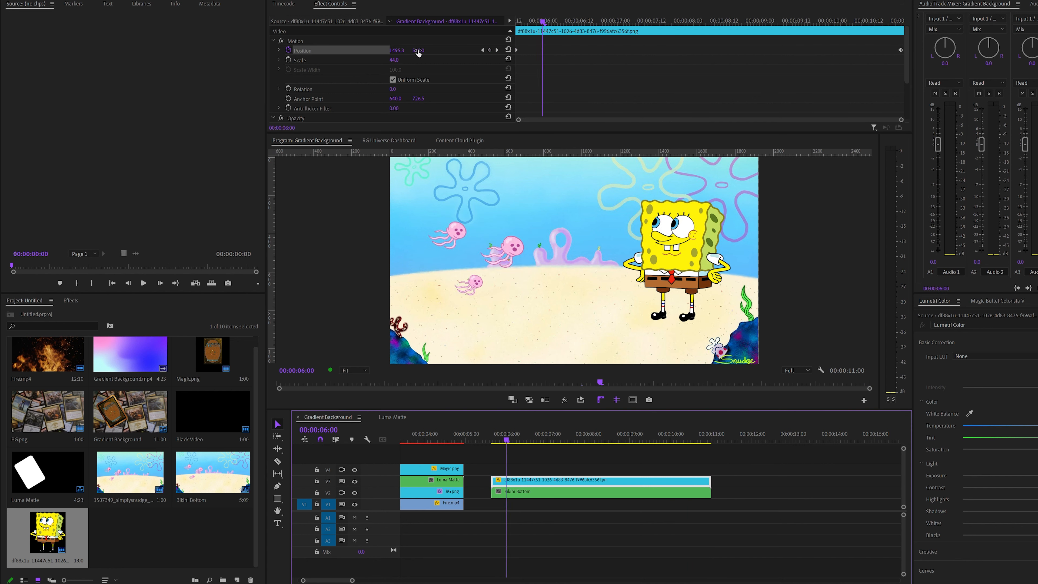
left_click_drag(417, 53, 423, 51)
left_click_drag(543, 23, 575, 24)
left_click_drag(419, 51, 434, 51)
left_click_drag(576, 23, 607, 24)
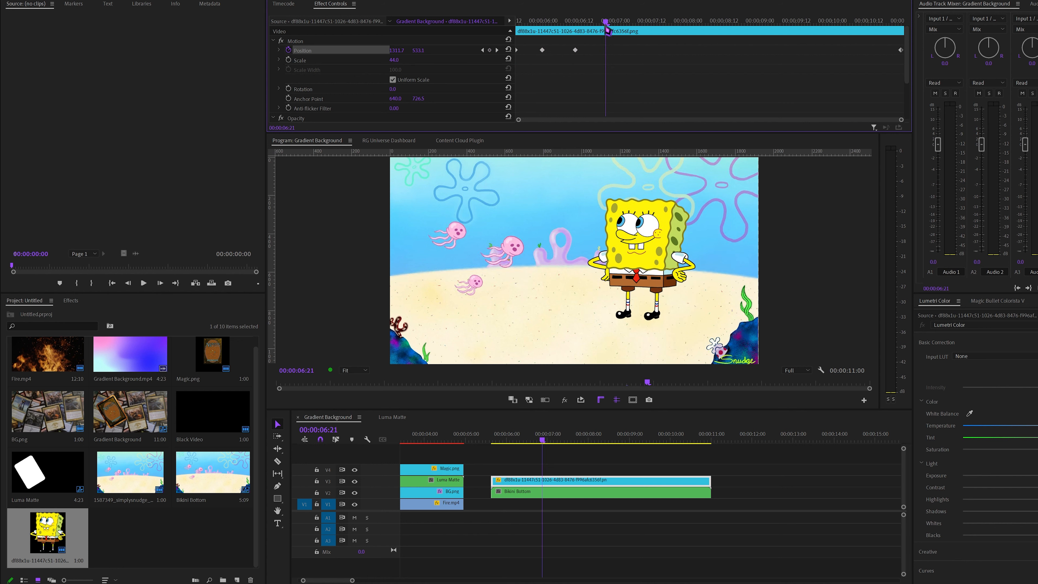
left_click_drag(420, 51, 404, 51)
left_click_drag(606, 24, 644, 24)
left_click_drag(420, 52, 435, 52)
left_click_drag(644, 23, 687, 23)
left_click_drag(420, 51, 408, 51)
left_click_drag(687, 23, 720, 23)
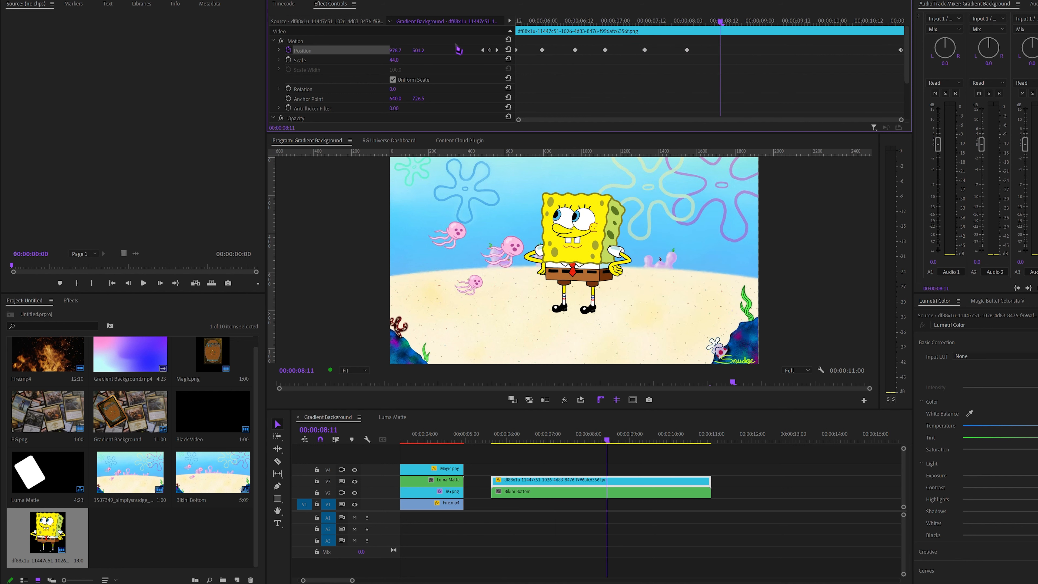
left_click_drag(419, 51, 434, 51)
left_click_drag(720, 23, 772, 23)
left_click_drag(419, 51, 407, 51)
left_click_drag(771, 24, 810, 23)
left_click_drag(419, 51, 434, 51)
left_click_drag(810, 23, 874, 24)
Play back the SpongeBob walk animation from the clip's start at 00:00:05:15 and return to its first frame
key("Up")
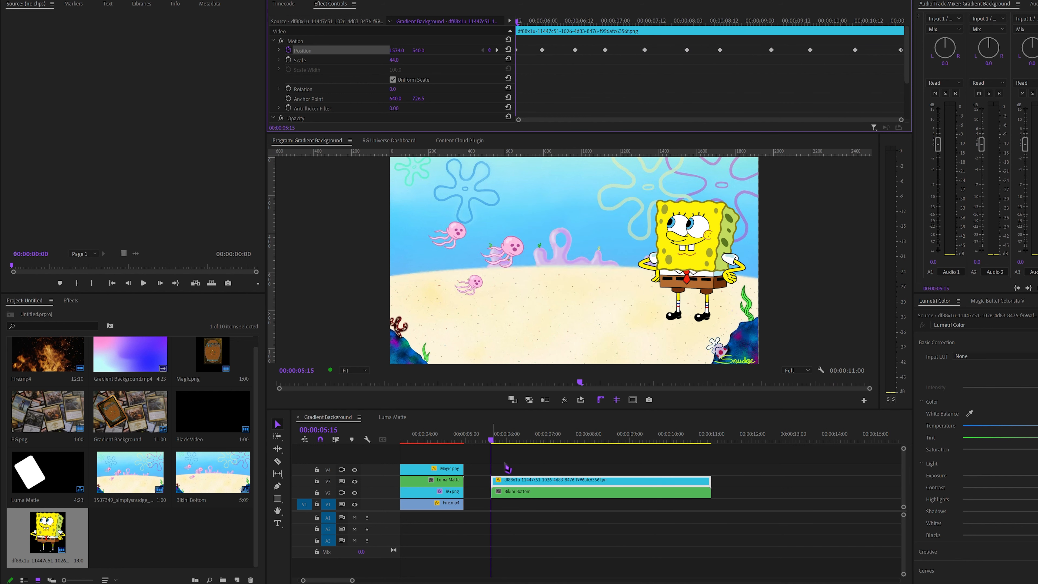
left_click(507, 468)
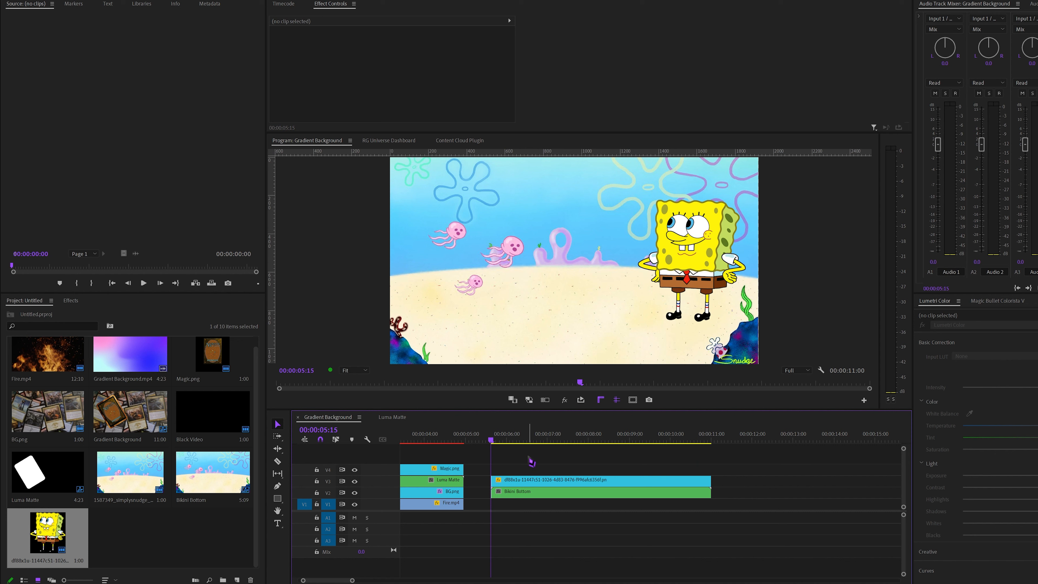
key("space")
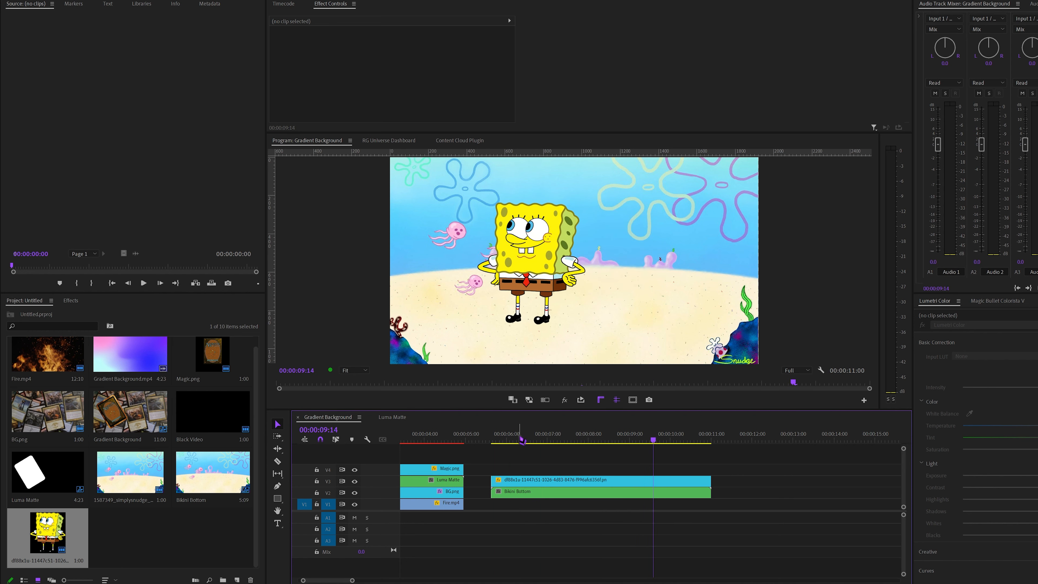
left_click(489, 438)
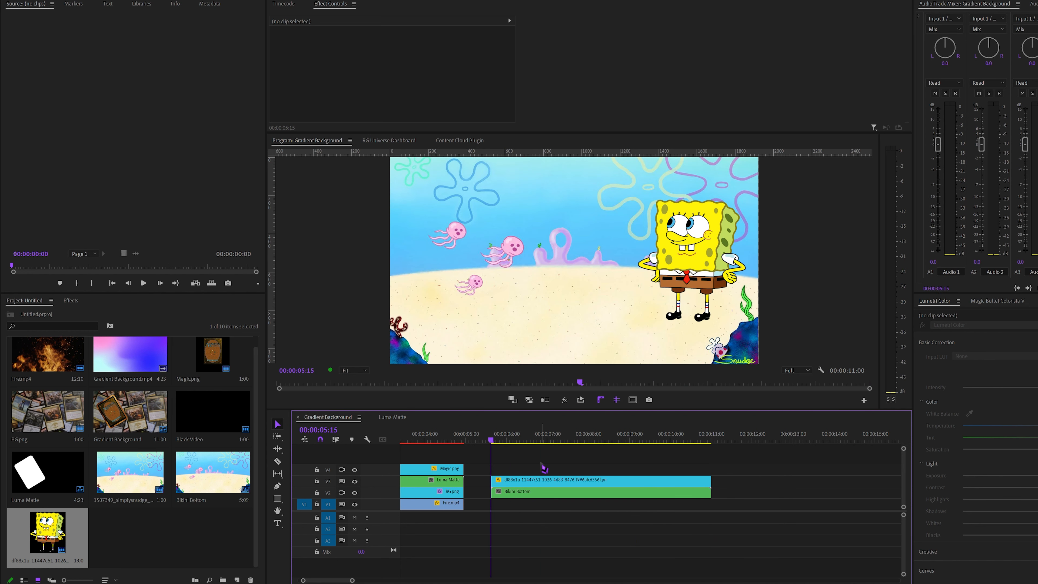
Duplicate the animated SpongeBob clip onto V4 with that track hidden, and move Bikini Bottom down to V1
left_click(533, 484)
mouse_move(534, 484)
left_mouse_down()
mouse_move(535, 472)
mouse_move(523, 474)
left_mouse_up()
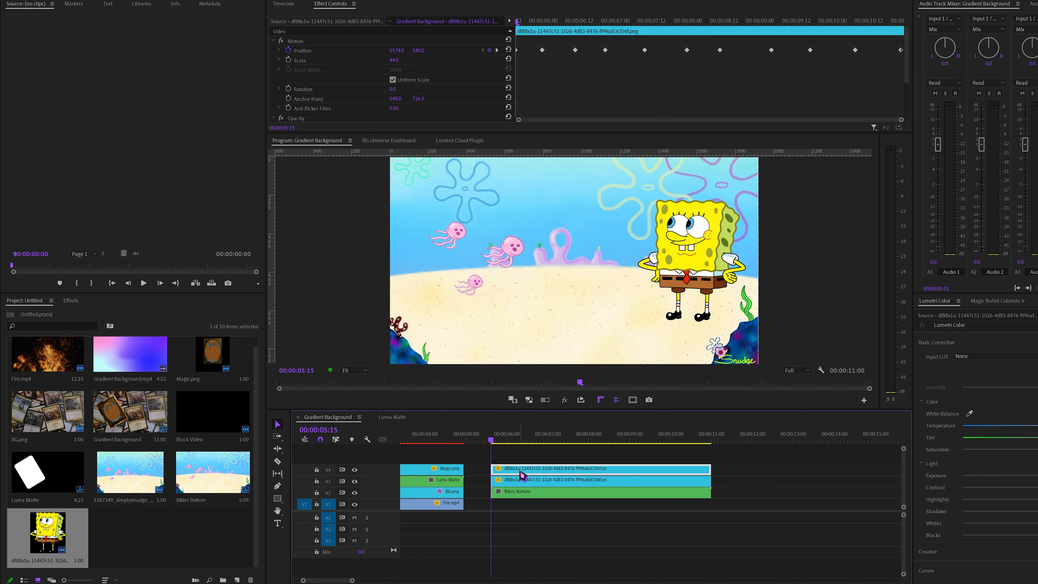
left_click(355, 470)
left_click_drag(526, 498, 526, 507)
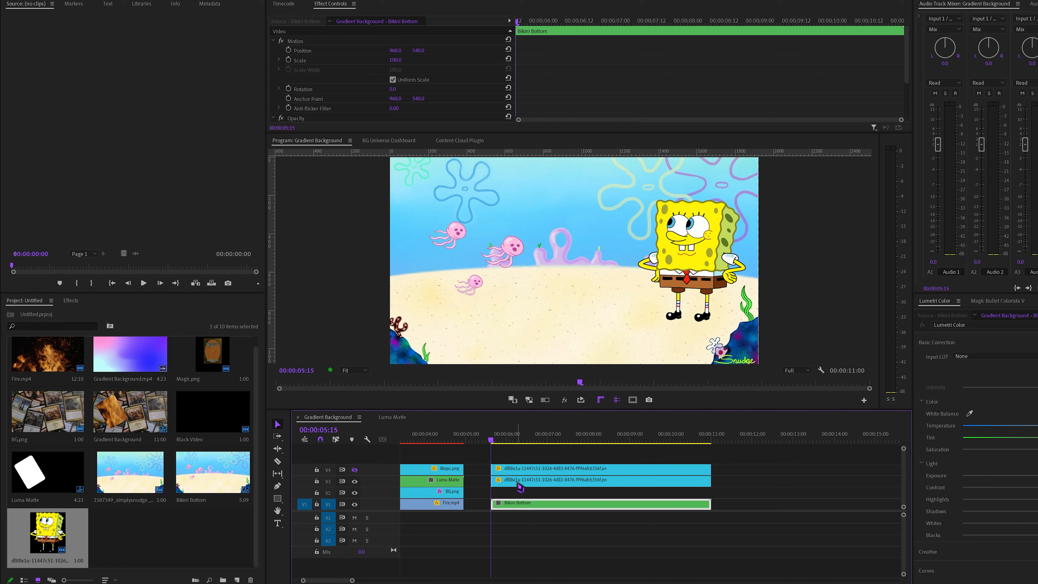
Copy the Paint Bucket effect from the Magic.png clip inside the Luma Matte sequence
left_click(521, 485)
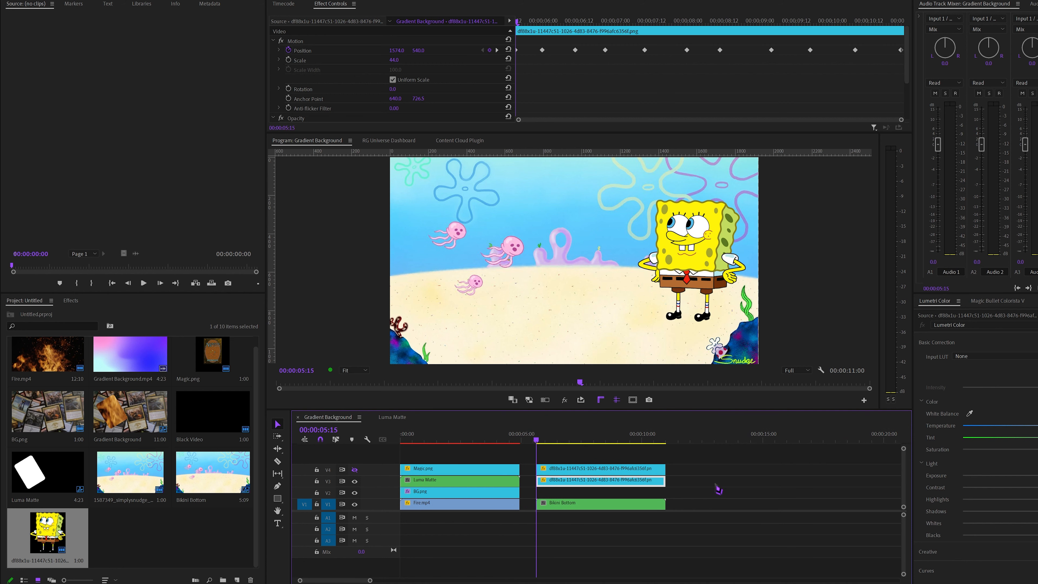
key("minus")
key("minus")
left_click(507, 452)
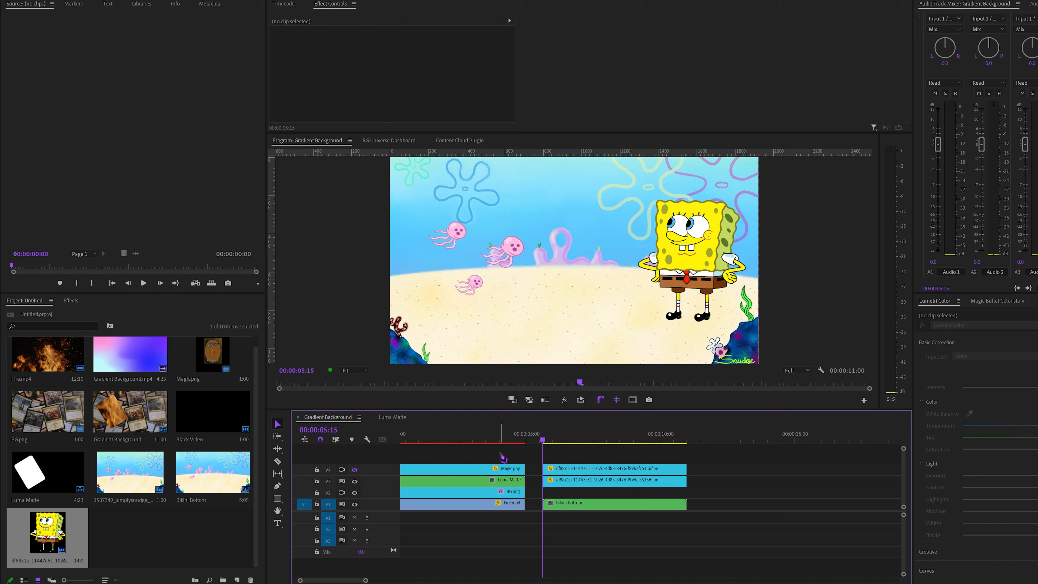
scroll(531, 457, "up", 1)
left_click(568, 485)
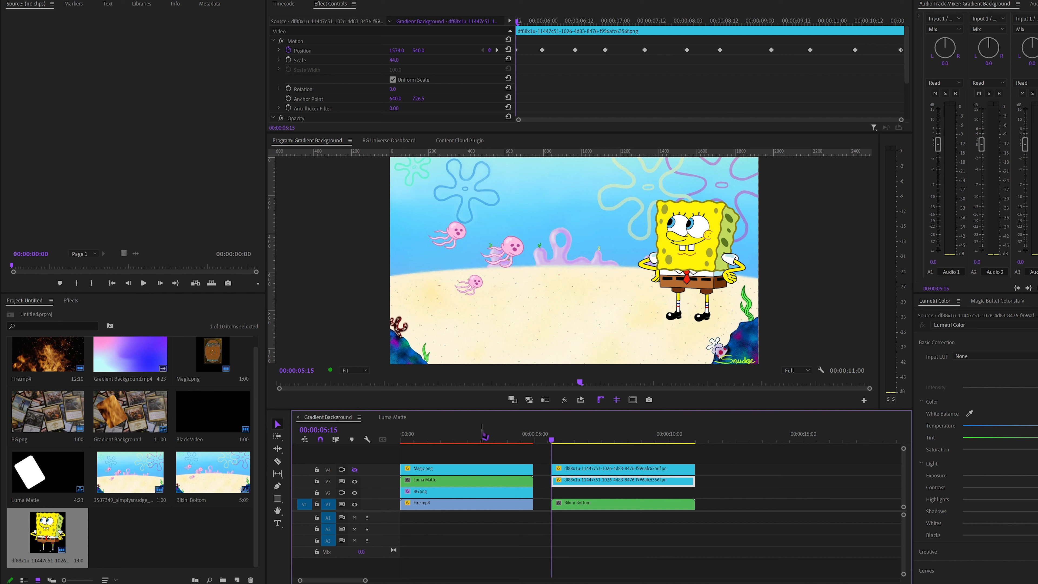
left_click(482, 436)
left_click(490, 480)
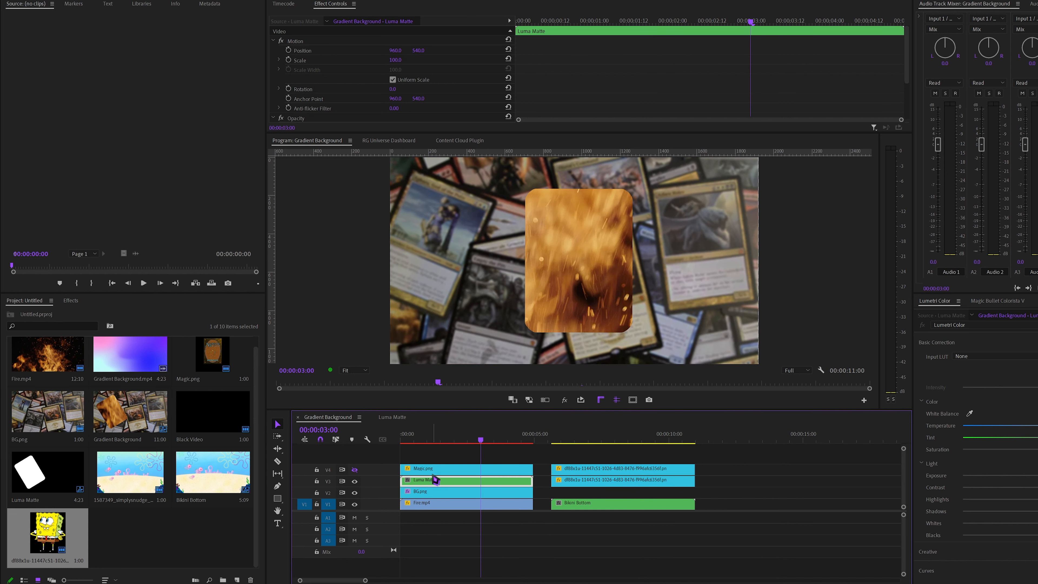
double_click(449, 479)
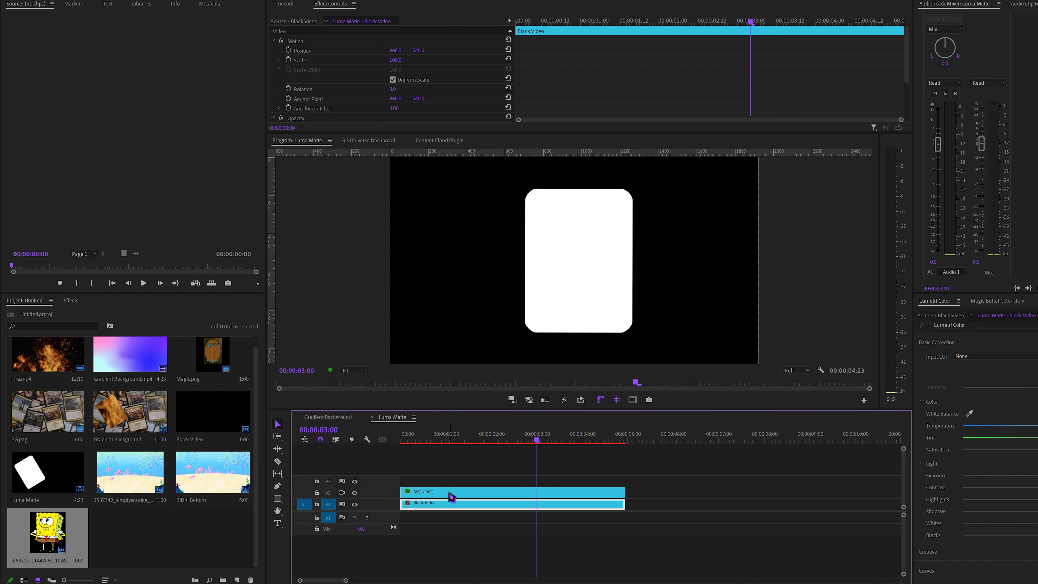
left_click(450, 492)
scroll(310, 82, "down", 5)
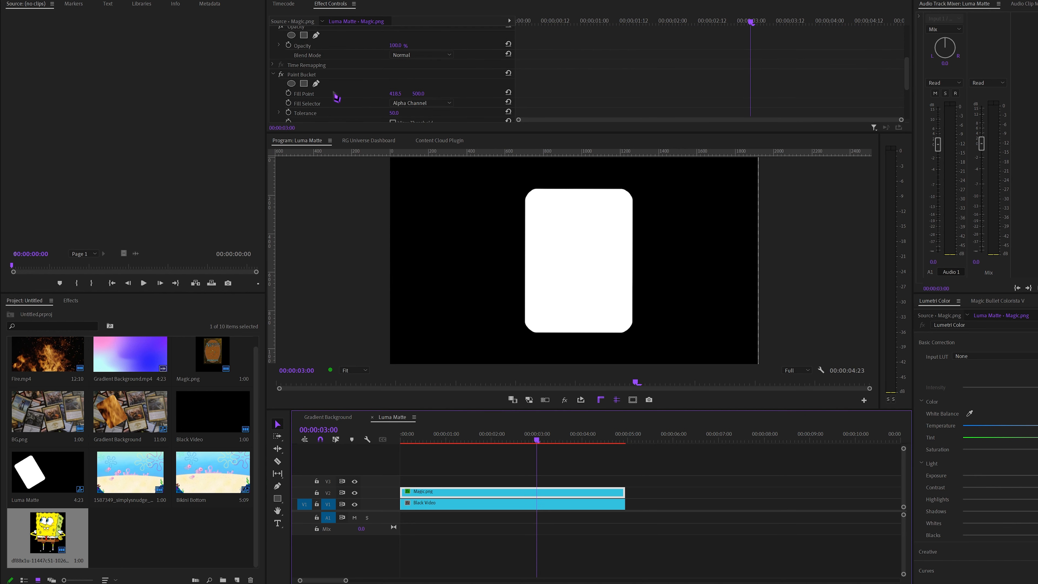
right_click(301, 84)
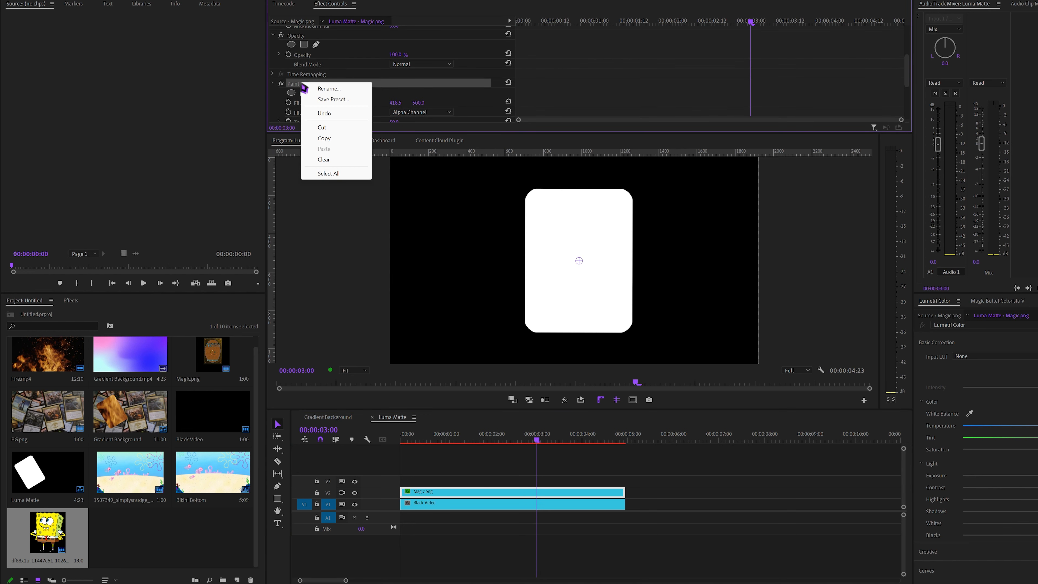
left_click(331, 141)
Paste the Paint Bucket effect onto the V3 SpongeBob clip in the Gradient Background sequence, and show V4 again
left_click(328, 417)
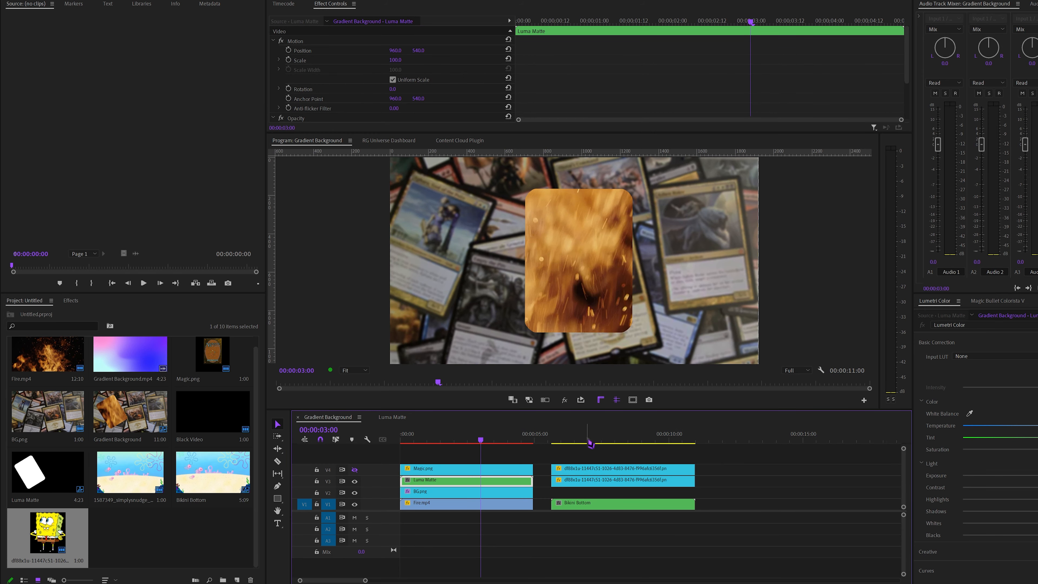
left_click(589, 439)
left_click(612, 482)
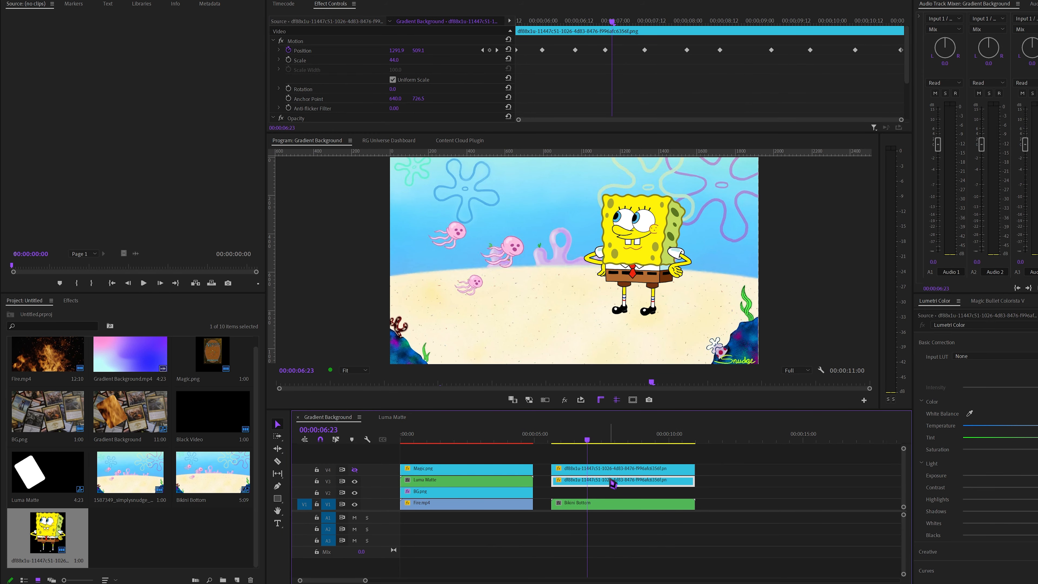
key("ctrl+v")
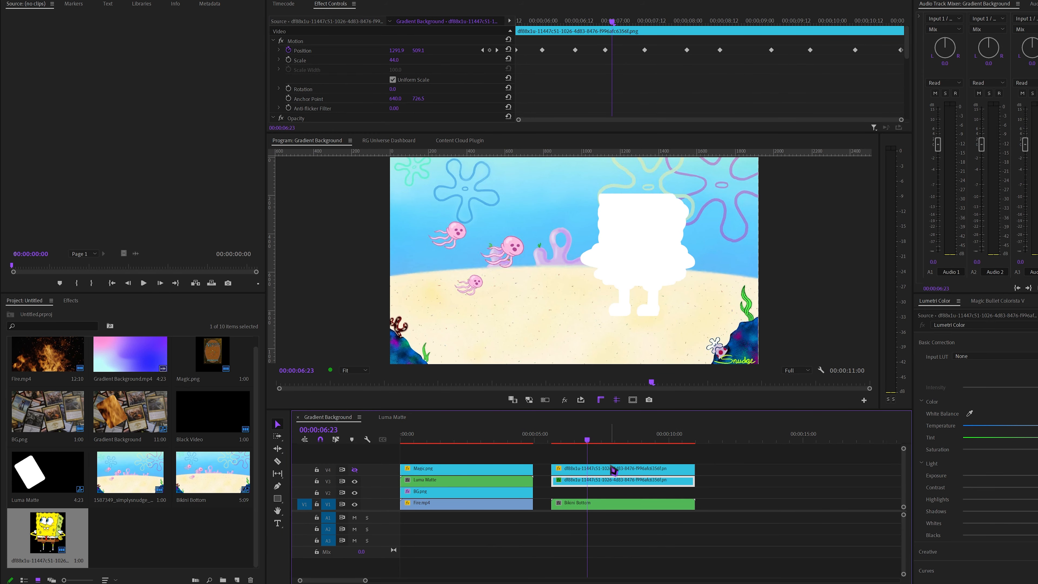
left_click(354, 469)
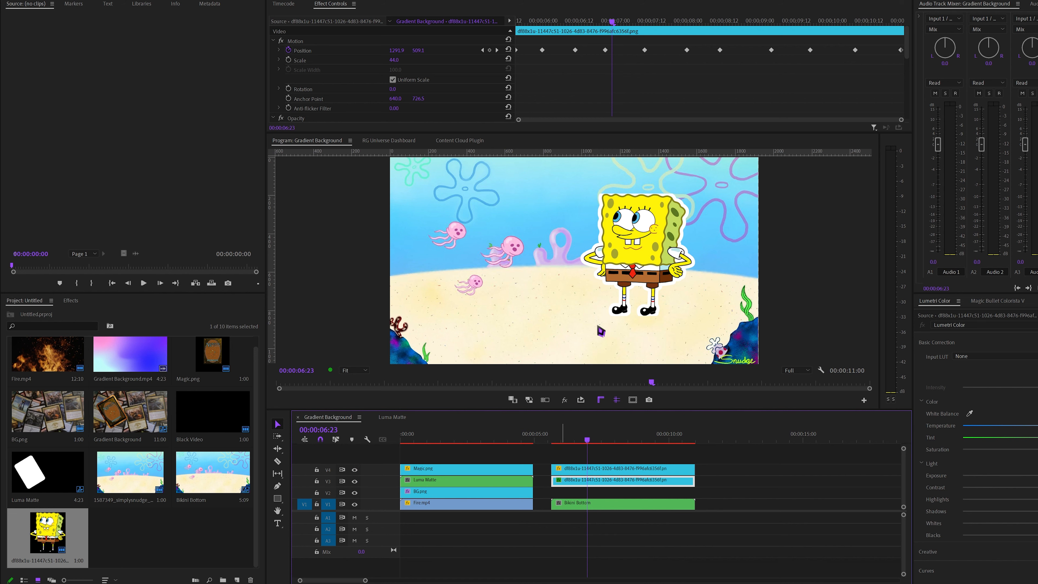
Hide the Bikini Bottom track V1 and turn off the transparency grid to inspect SpongeBob's white outline against black
left_click_drag(604, 440, 586, 456)
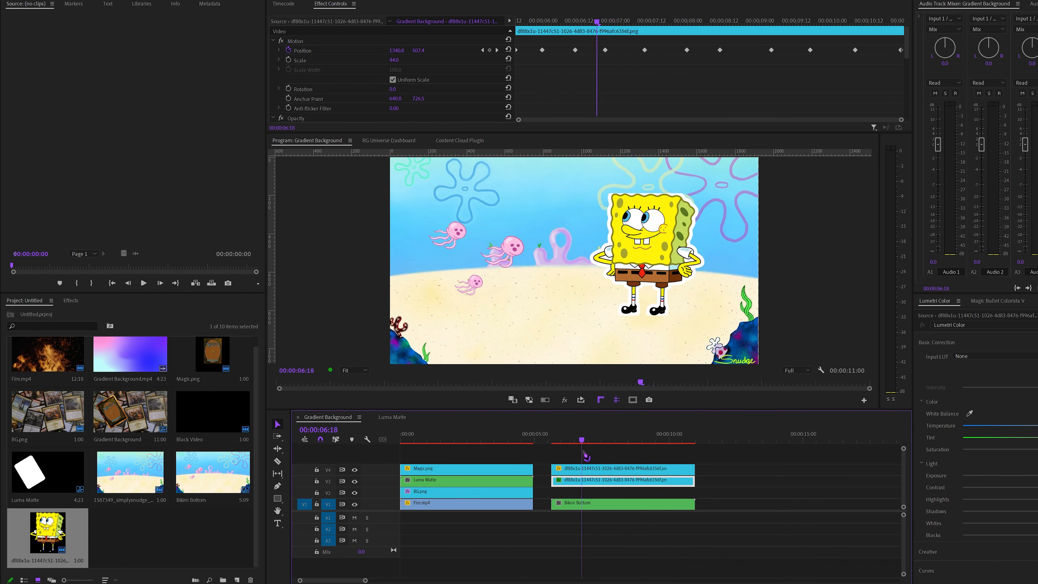
left_click(354, 469)
left_click(355, 470)
left_click(355, 504)
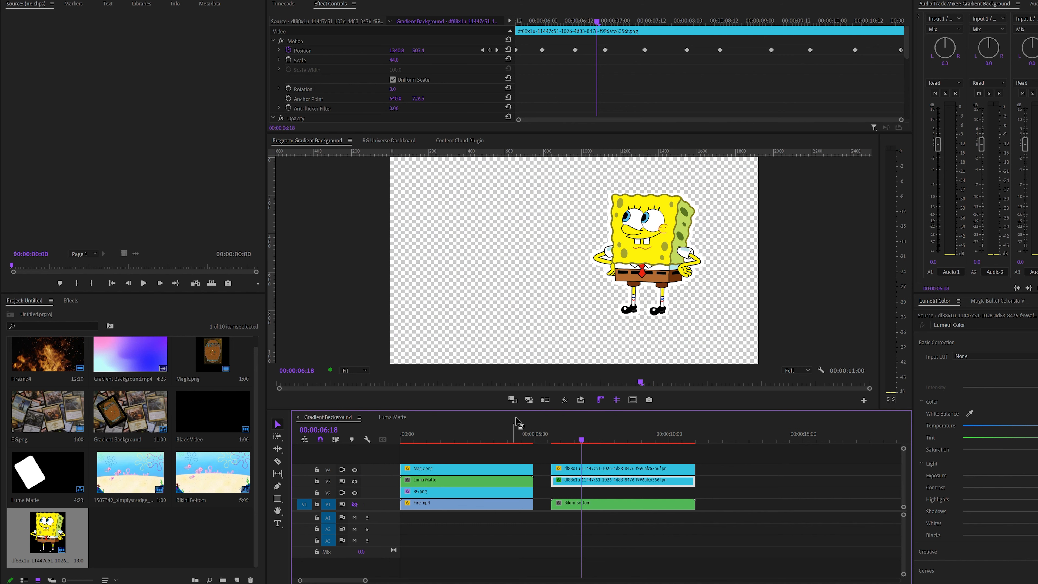
left_click(820, 370)
left_click(855, 440)
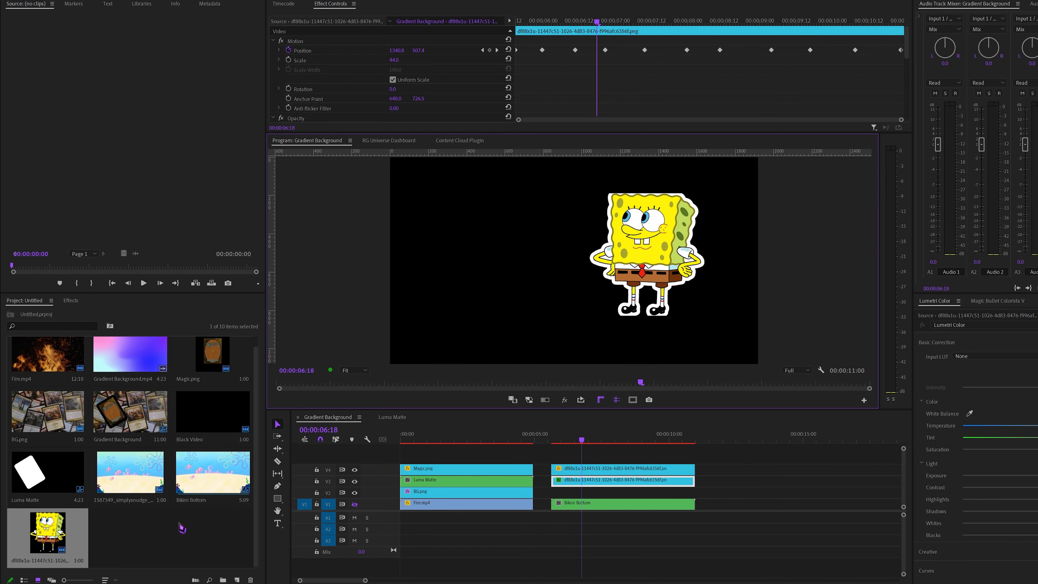
Open the SpongeBob PNG in the Source monitor to examine the image's edges, and clear the effects search
double_click(69, 531)
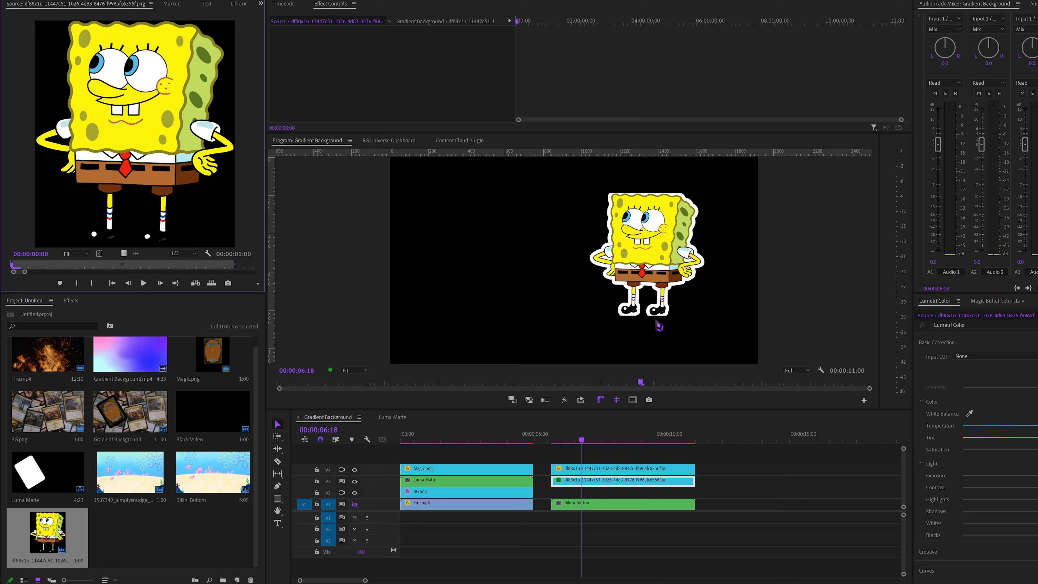
left_click(71, 300)
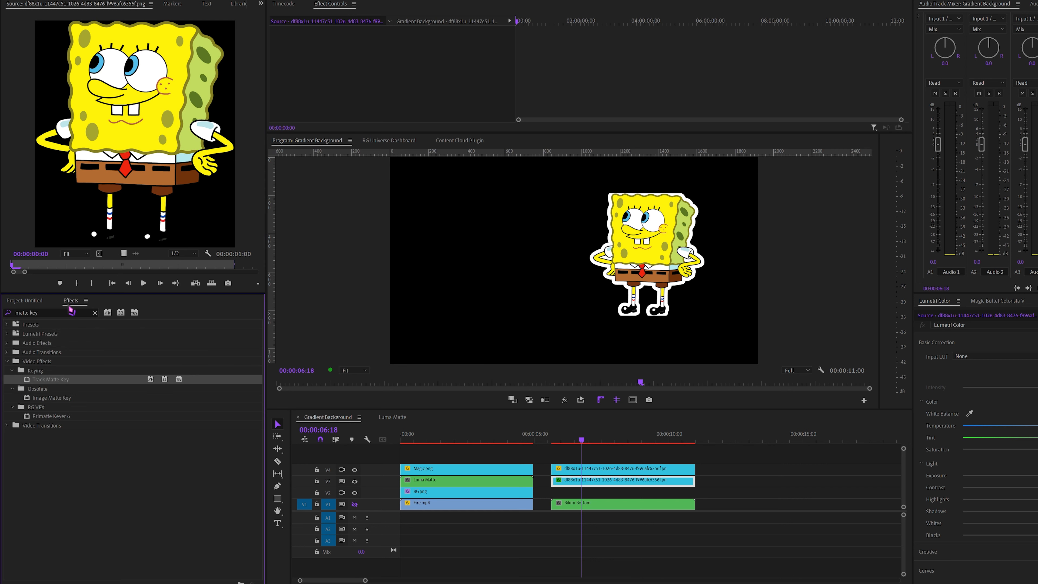
left_click(55, 310)
key("BackSpace")
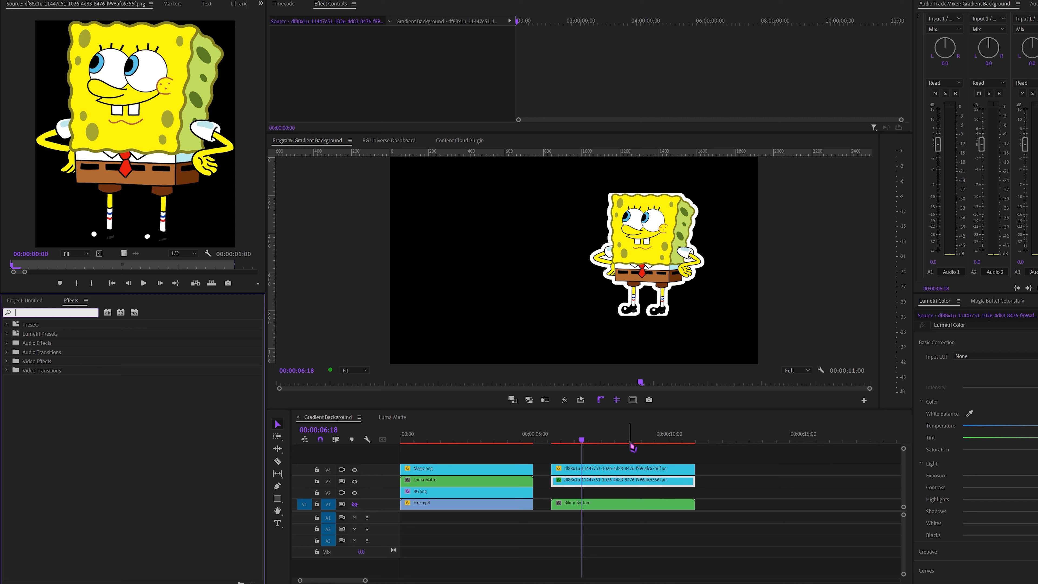
left_click(627, 448)
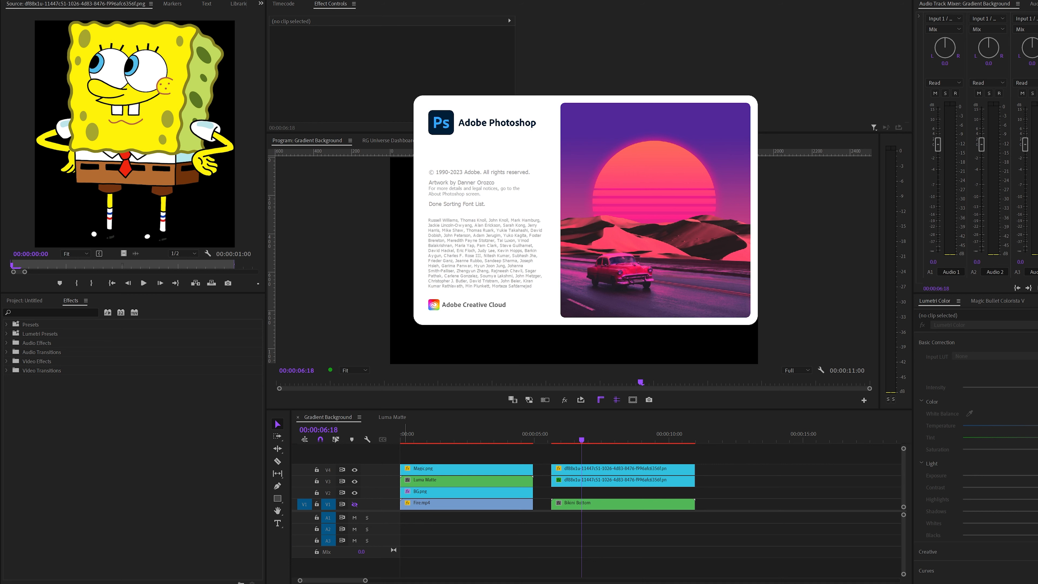
Switch to Photoshop, open the SpongeBob PNG, and extend its canvas on all sides to 1688 x 1750 px with the Crop tool
key("alt+Tab")
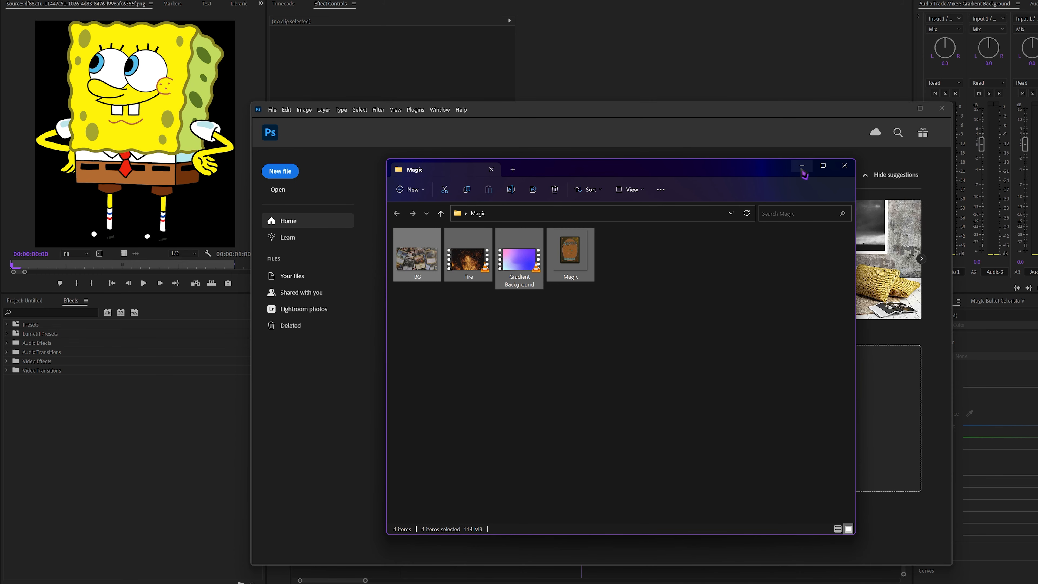
left_click_drag(319, 363, 559, 396)
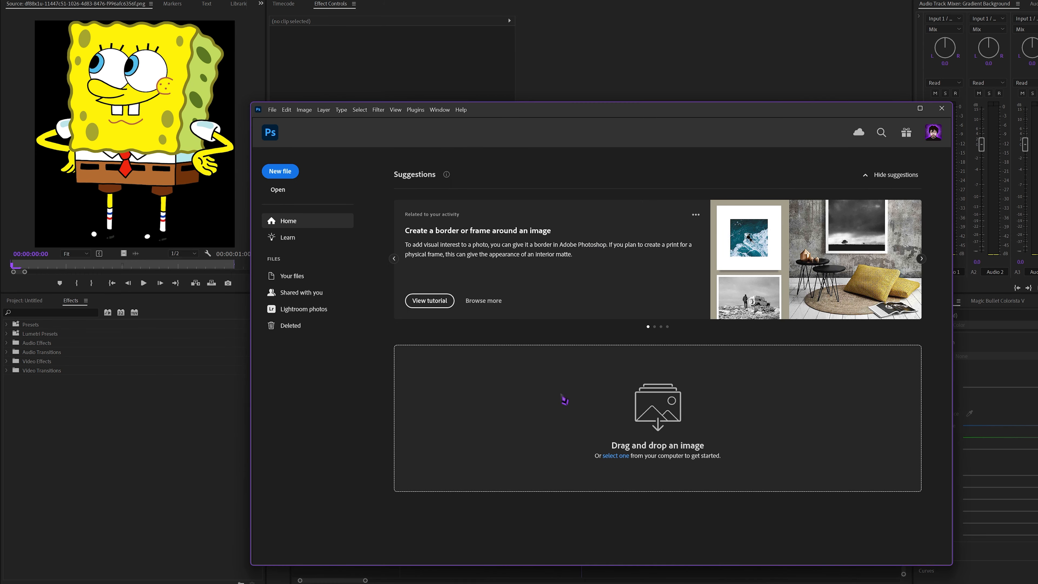
key("c")
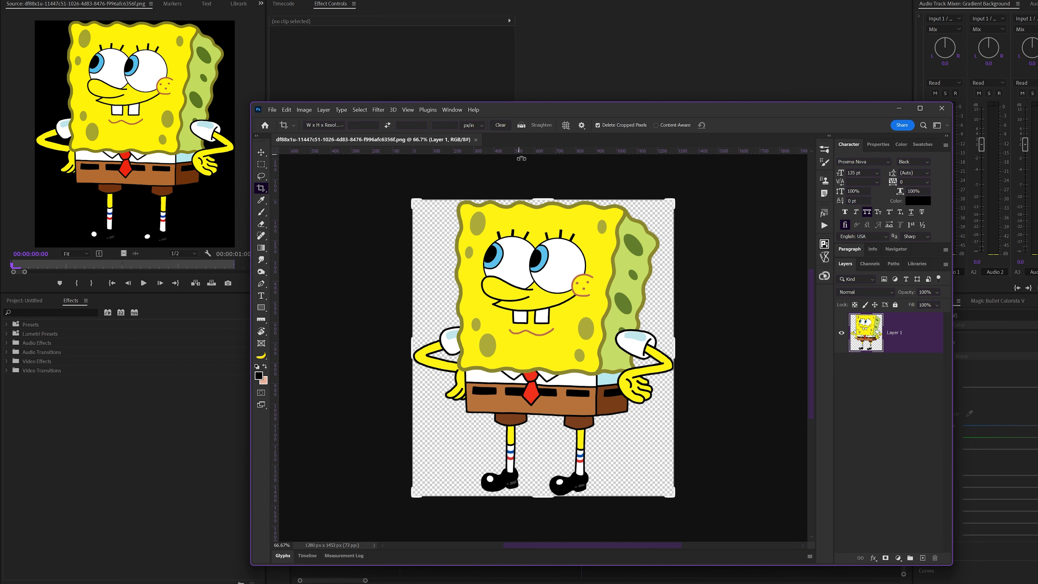
left_click_drag(548, 200, 549, 185)
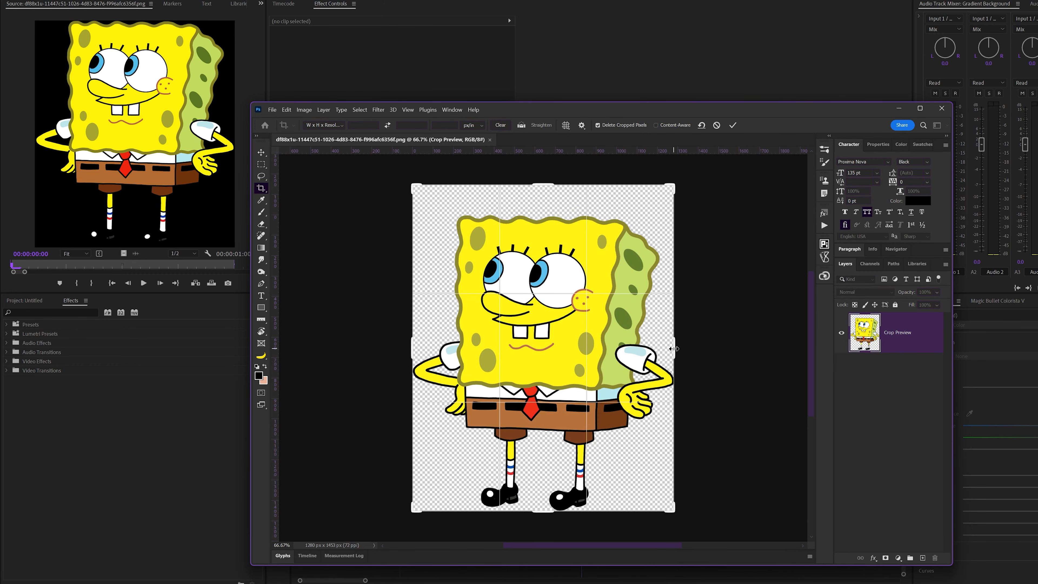
left_click_drag(674, 349, 689, 348)
left_click_drag(397, 350, 370, 351)
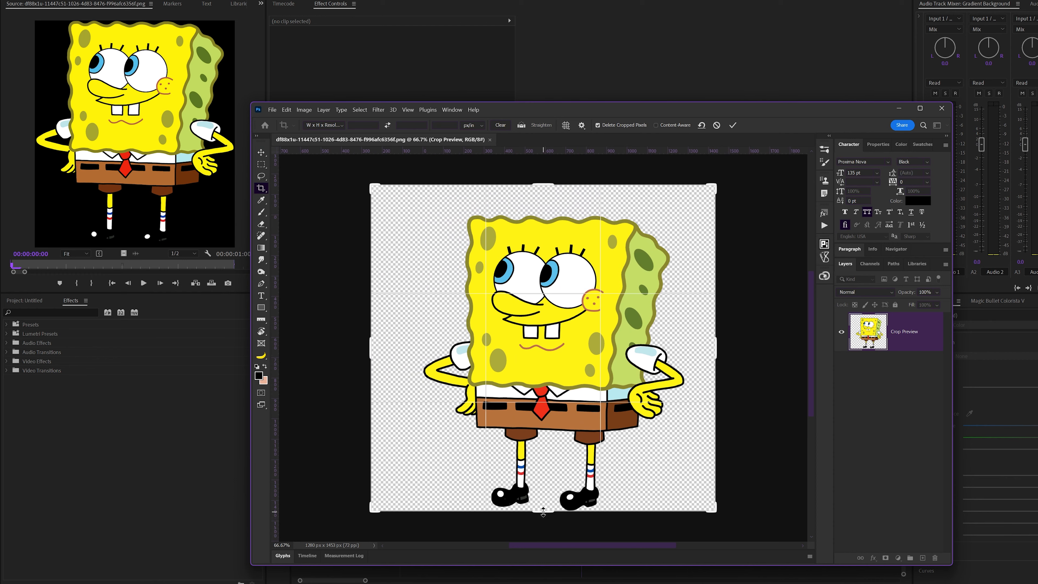
left_click_drag(543, 511, 541, 525)
key("Return")
key("v")
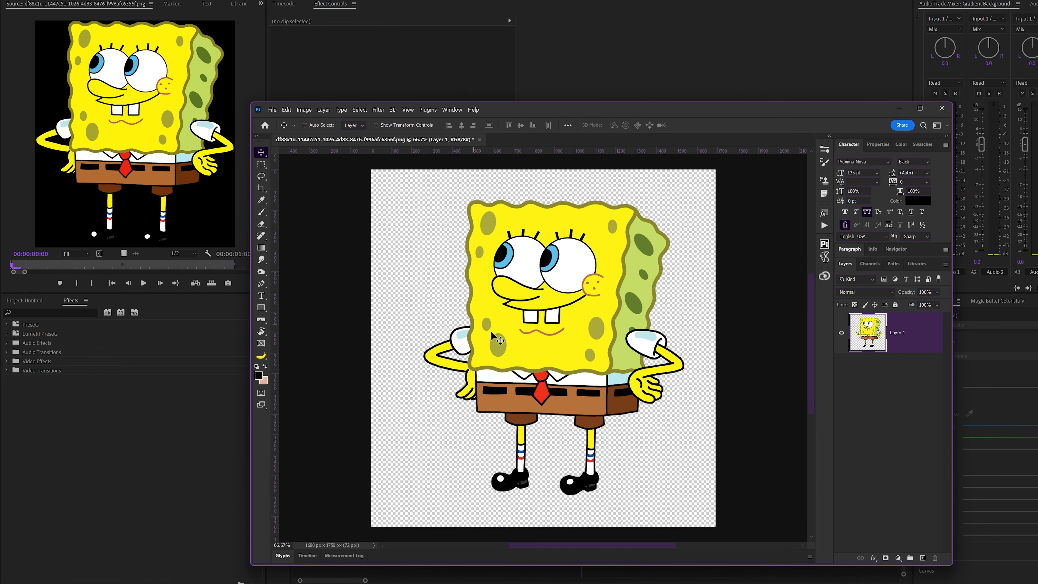
Centre the SpongeBob layer horizontally and vertically on the extended canvas
key("ctrl+a")
left_click(461, 125)
left_click(521, 125)
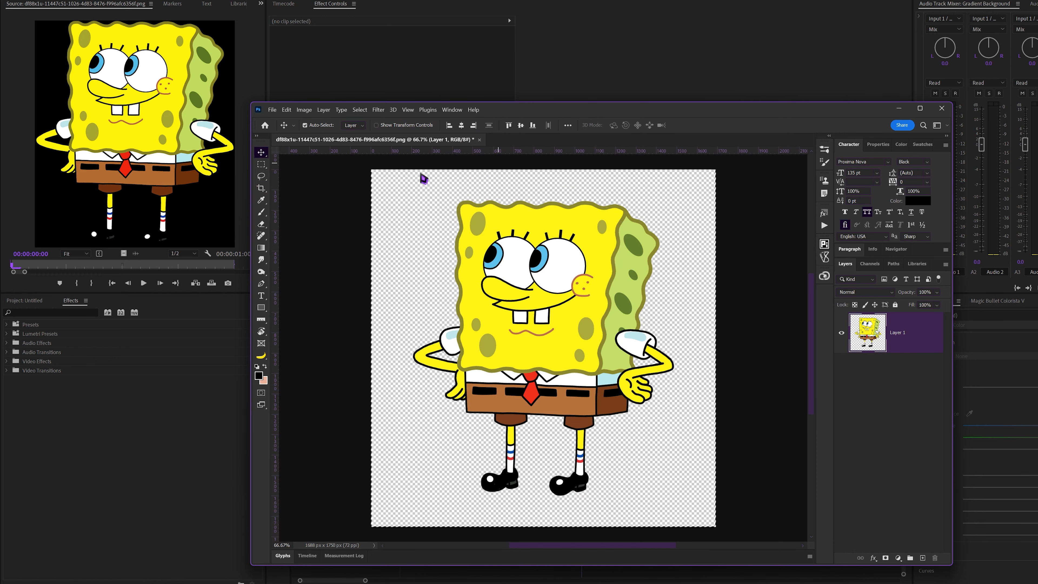
Deselect, close the SpongeBob PNG with its changes saved, and switch back to Premiere Pro
key("ctrl+d")
left_click(479, 140)
left_click(589, 285)
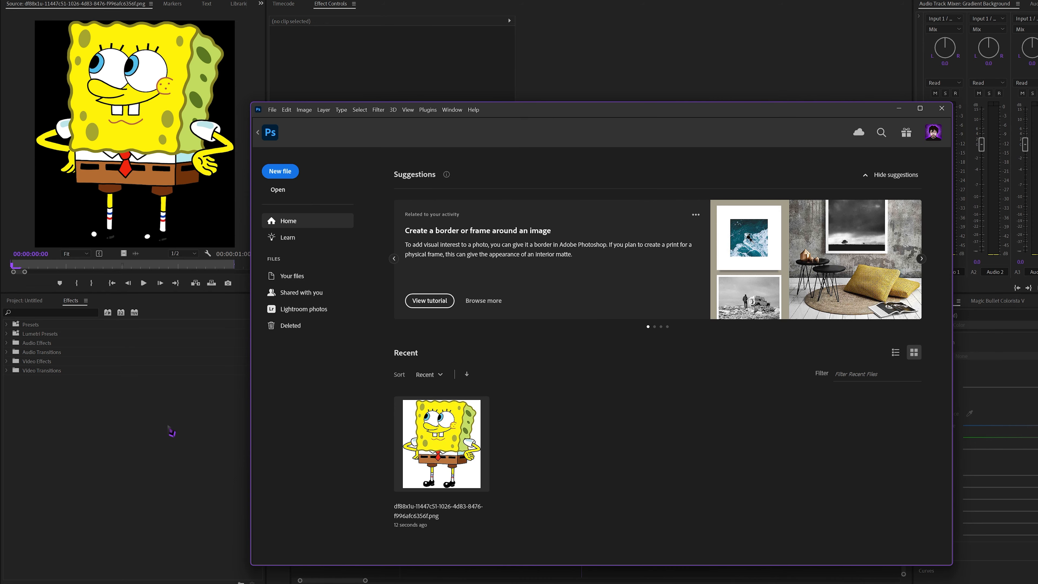
left_click(169, 429)
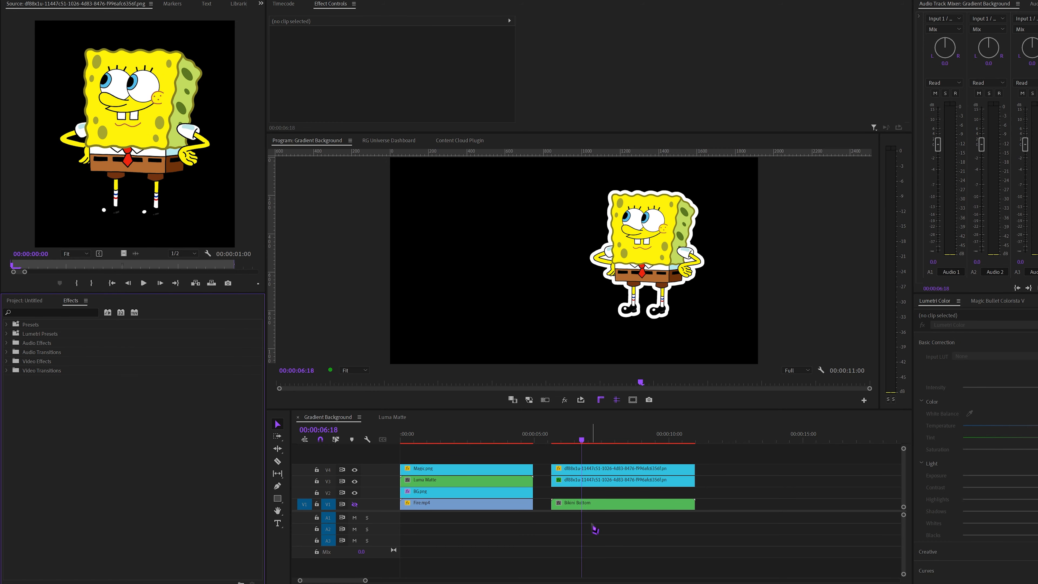
Add Black Video on V2 beneath the V3 SpongeBob clip at the same length, and select both clips
left_click(28, 301)
left_click_drag(212, 414, 549, 494)
left_click_drag(577, 492, 674, 492)
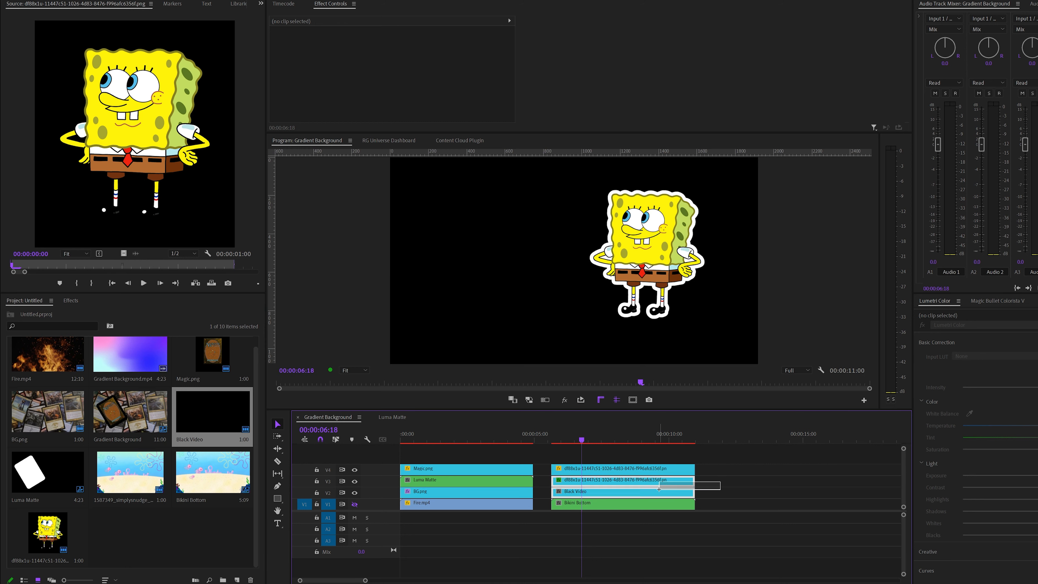
Hide V4 and toggle V3's visibility to inspect the white SpongeBob silhouette over the black video
left_click(354, 469)
left_click(355, 481)
left_click(355, 481)
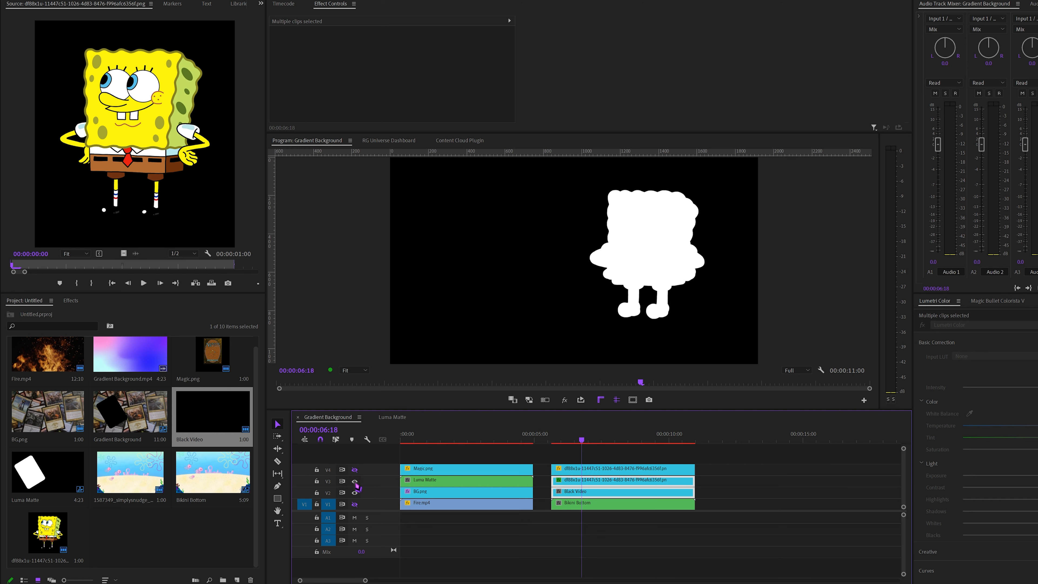
left_click(354, 481)
left_click(354, 482)
Nest the V3 SpongeBob and Black Video clips as "Bob Border", and move the Bikini Bottom clip to V2 beneath the nest
right_click(637, 495)
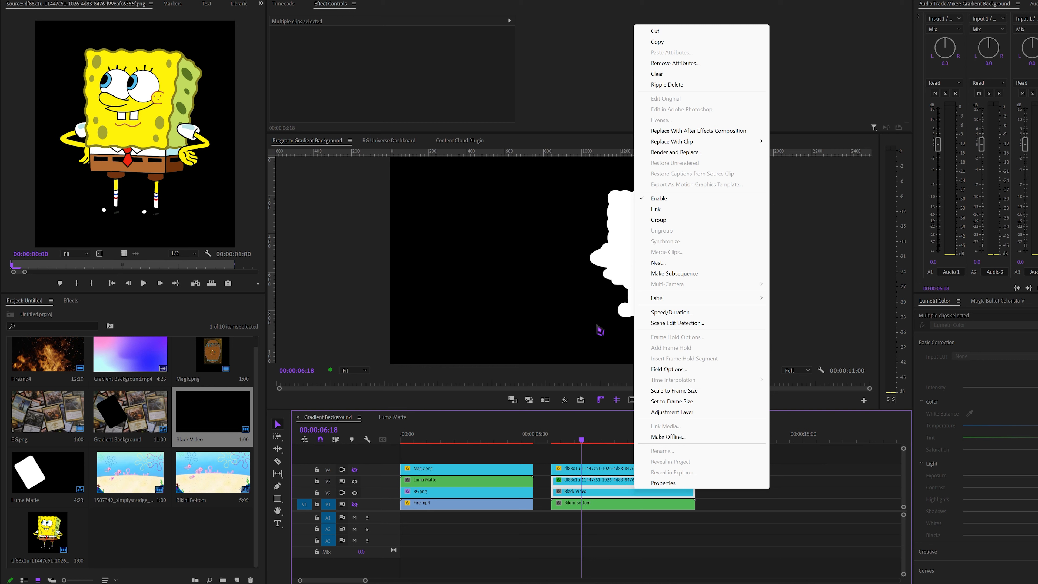
left_click(661, 264)
type("Bob B")
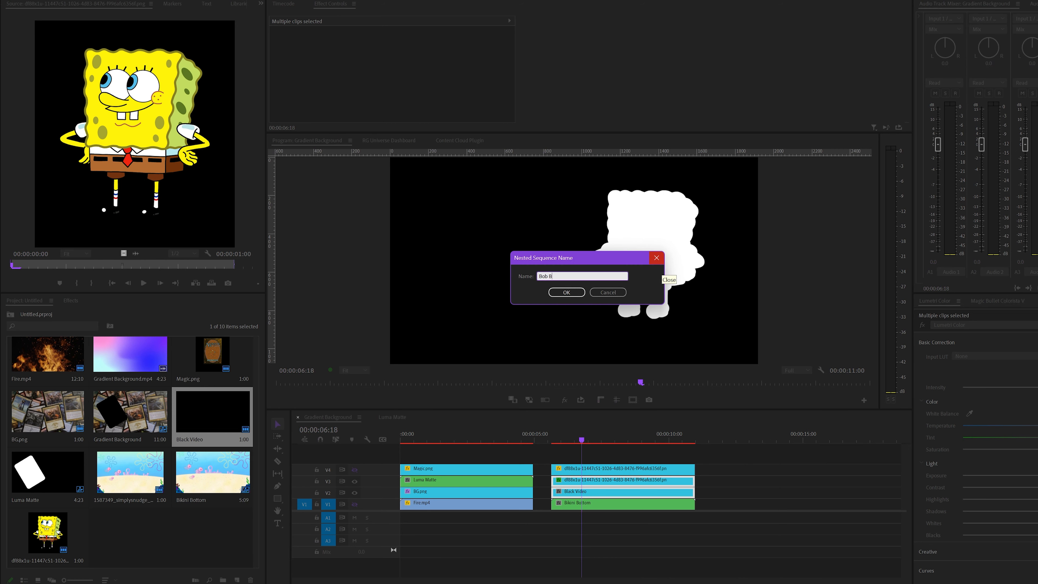
type("order")
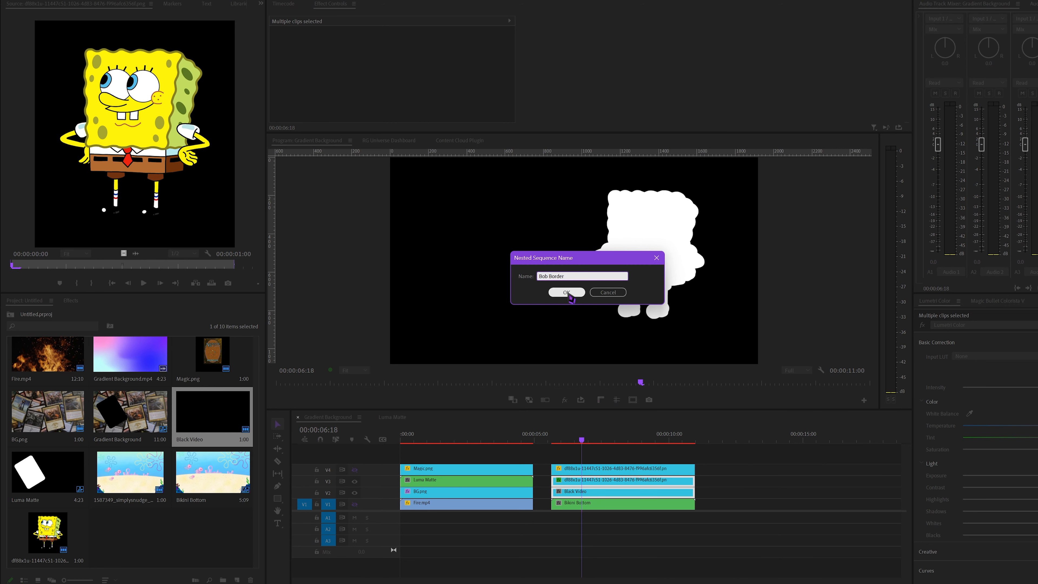
left_click(566, 292)
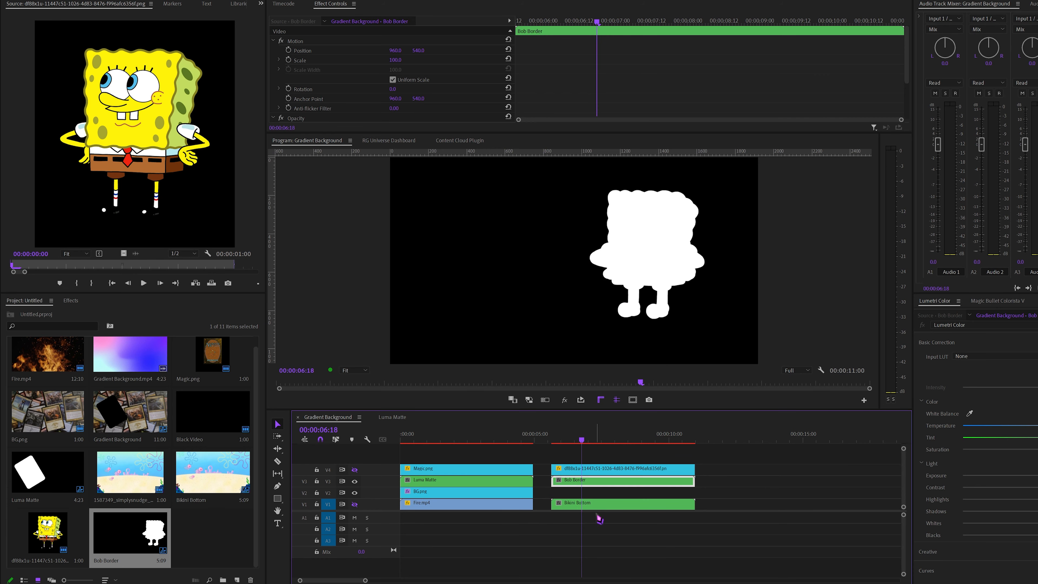
left_click_drag(593, 507, 593, 494)
key("minus")
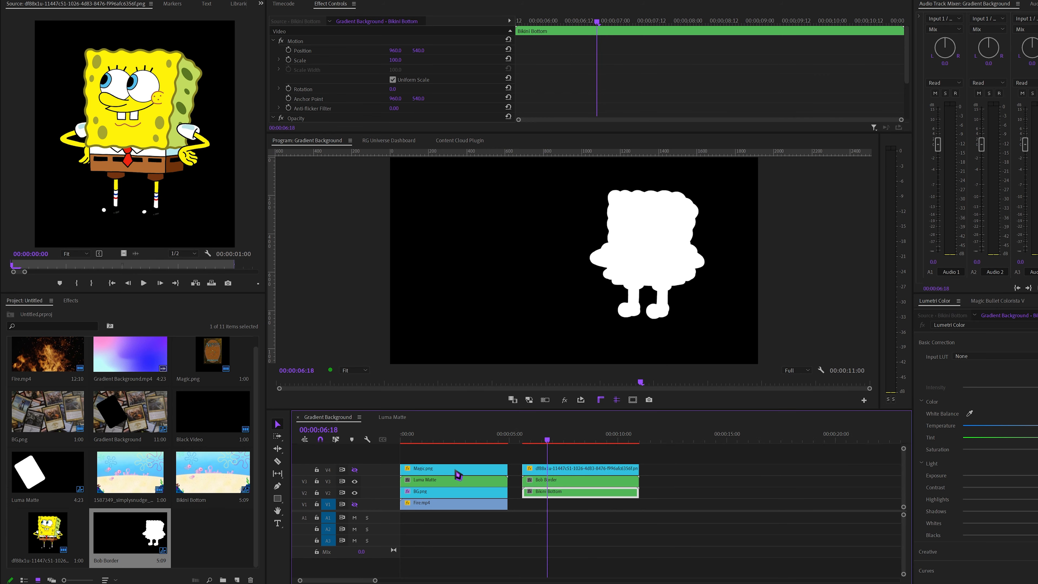
Copy the Track Matte Key effect from the BG.png clip on V2 and paste it onto the Bikini Bottom clip
left_click(474, 434)
left_click(434, 492)
scroll(560, 102, "down", 5)
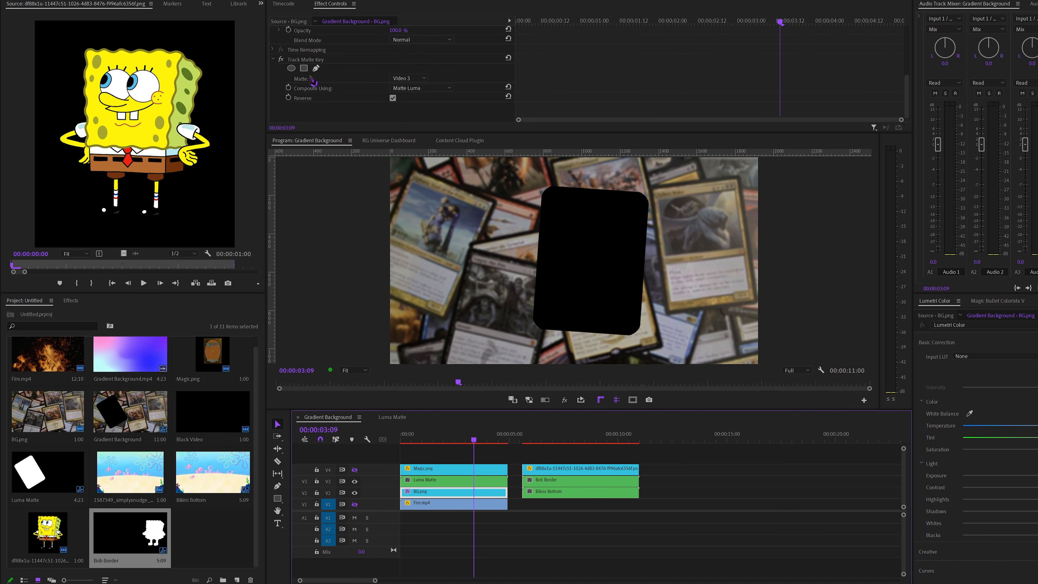
right_click(307, 60)
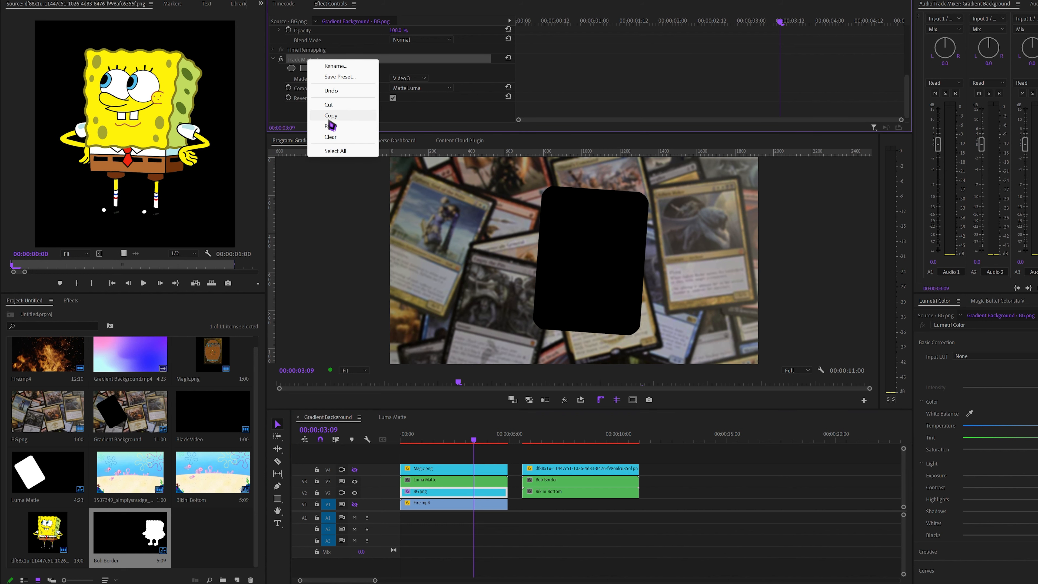
left_click(327, 116)
left_click(558, 434)
left_click(574, 492)
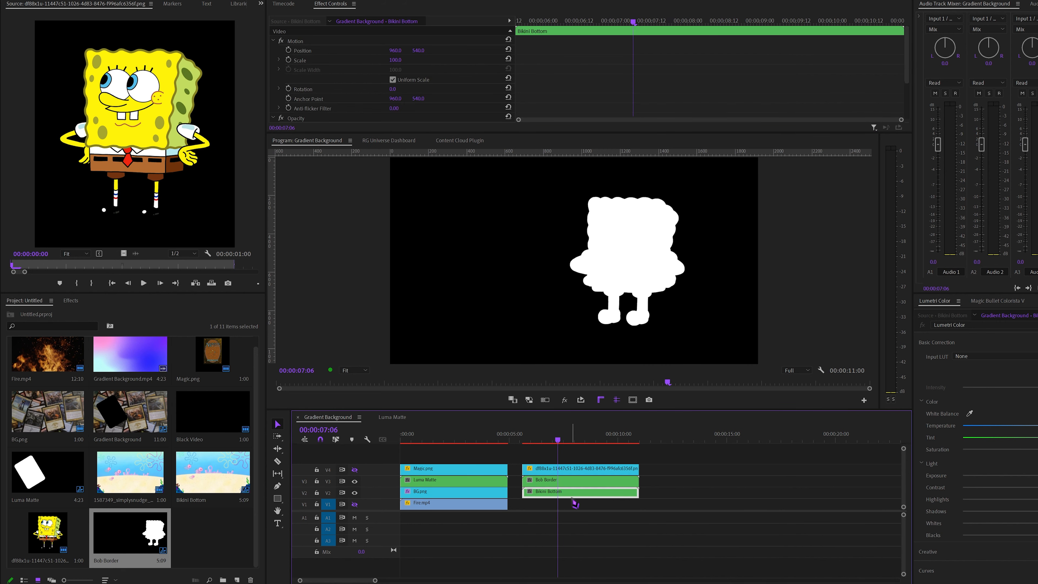
key("ctrl+v")
Turn on the transparency grid, scrub through the SpongeBob section, and show V4 again to check the transparent outline
right_click(770, 336)
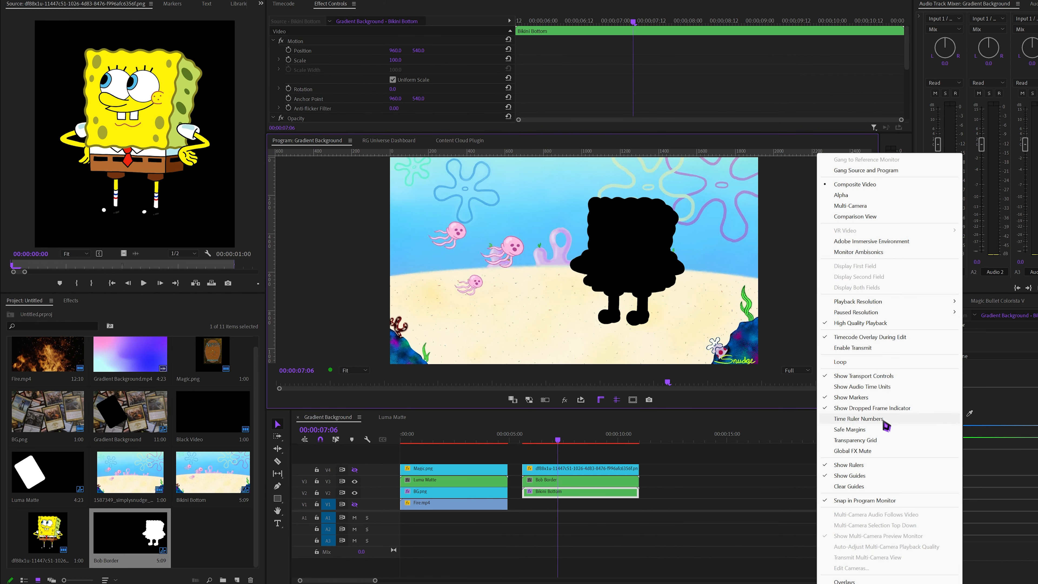
left_click(869, 440)
left_click(531, 440)
left_click_drag(531, 440, 554, 445)
left_click(355, 469)
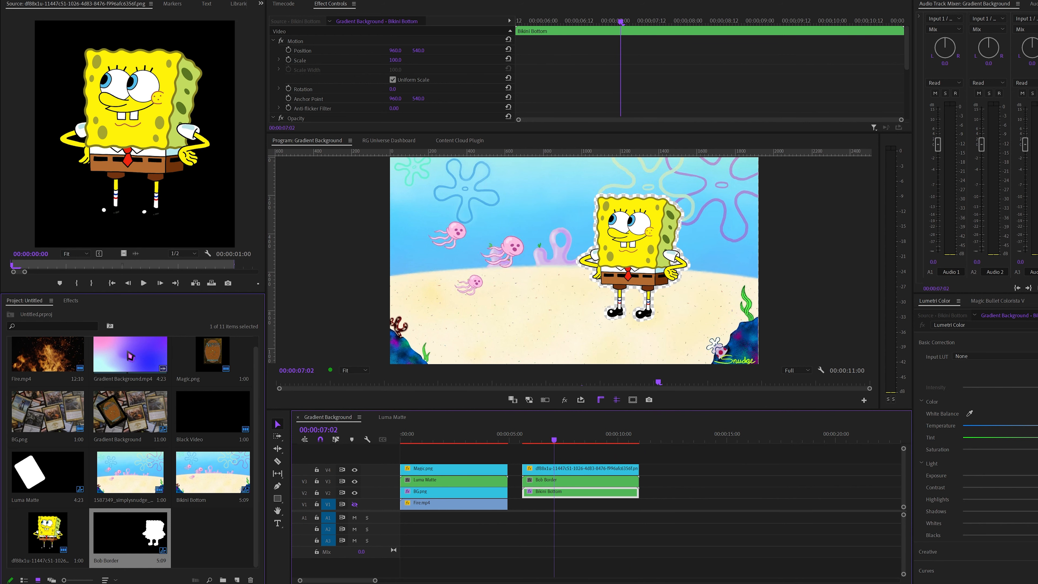
Place Gradient Background.mp4 on V1 under the start of the SpongeBob section, with a second copy after it on the same track
left_click_drag(130, 355, 712, 508)
left_click(524, 437)
mouse_move(718, 508)
left_mouse_down()
mouse_move(678, 510)
mouse_move(703, 511)
left_mouse_up()
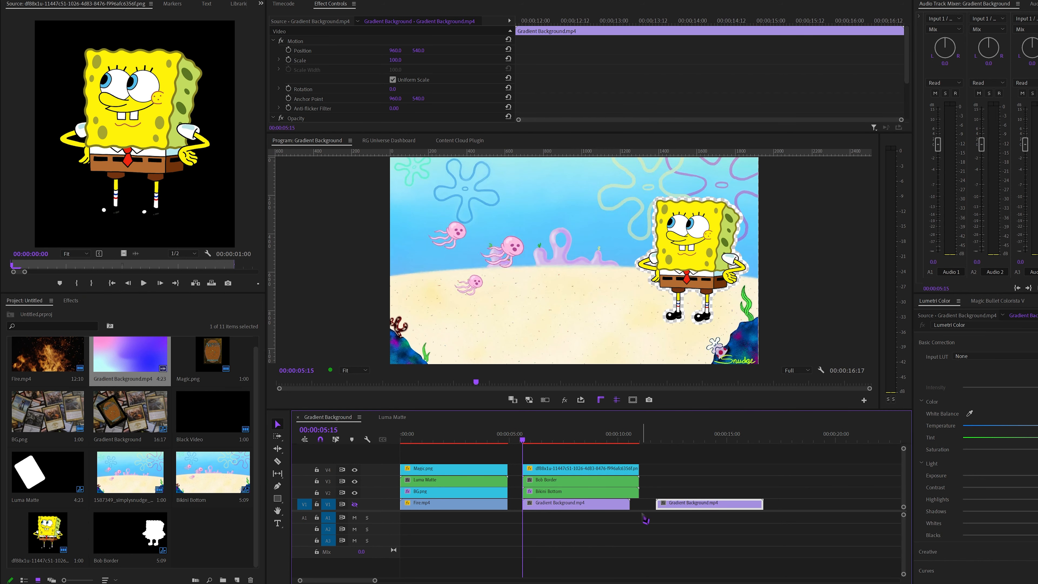
Shorten and join the two gradient clips to fit the SpongeBob section's length, and add a Cross Dissolve between them
left_click_drag(629, 505, 582, 507)
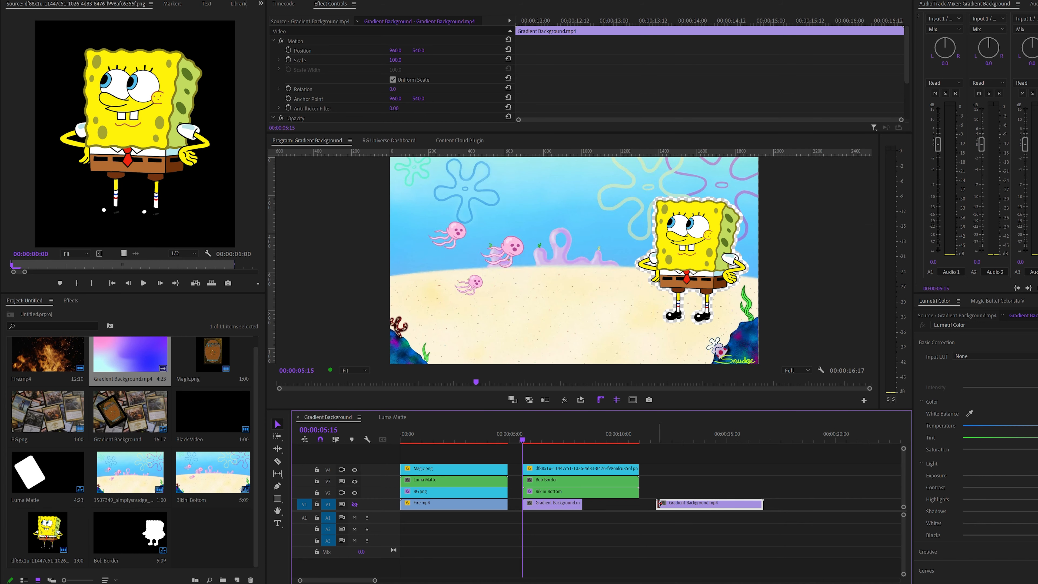
left_click_drag(658, 506, 604, 506)
key("ctrl+d")
Make V1 visible and play the SpongeBob section to check the animated gradient filling his outline
left_click(540, 453)
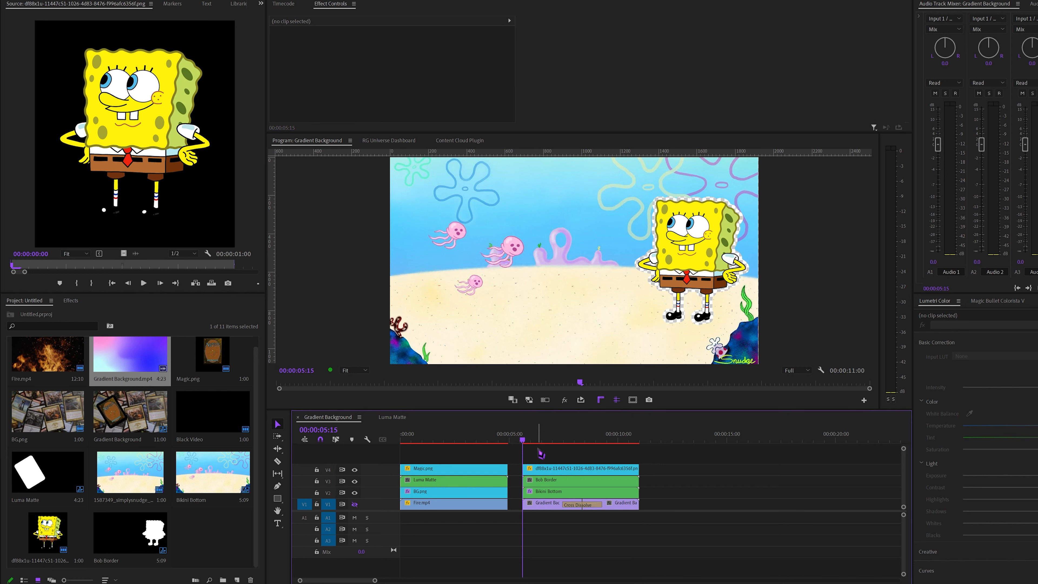
key("space")
key("space")
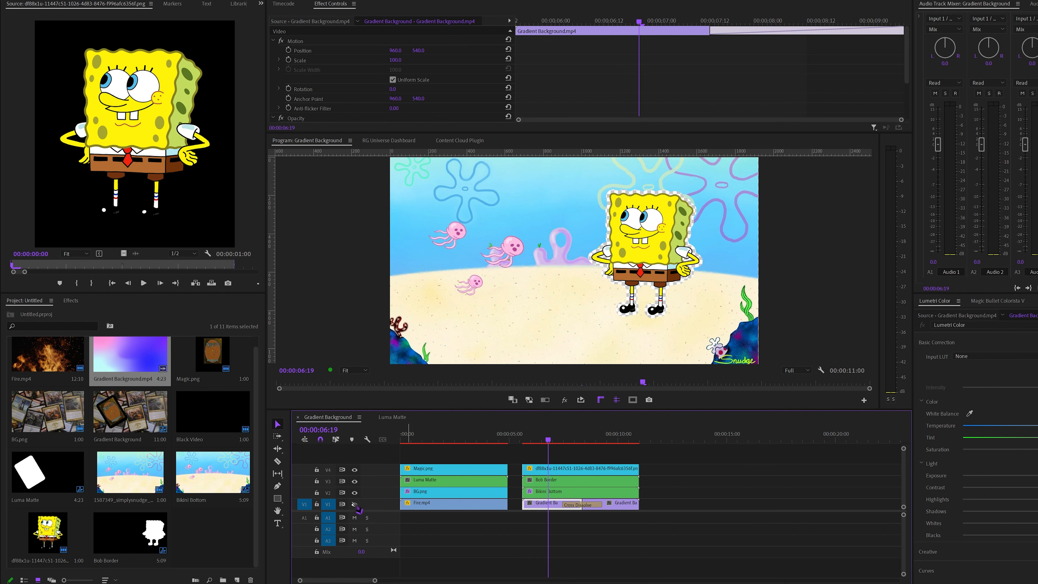
left_click(353, 506)
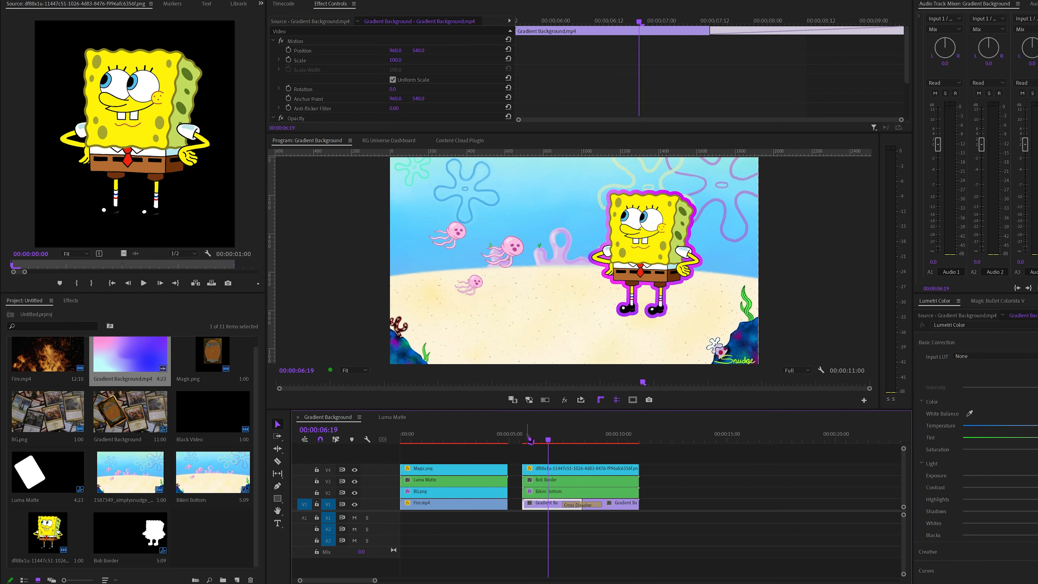
left_click(527, 454)
key("space")
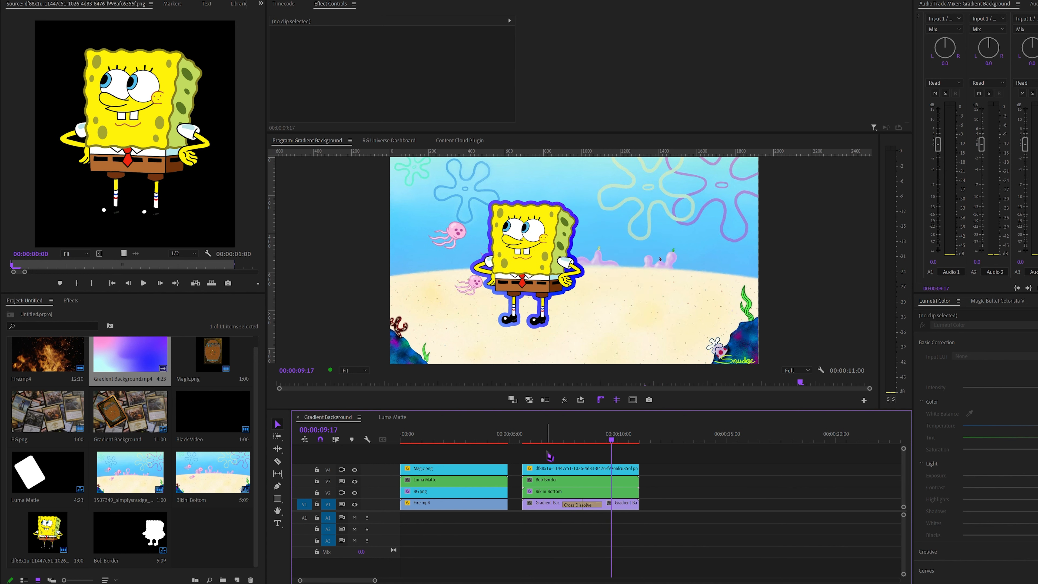
Ripple-delete the gap between the Magic card and SpongeBob sections, and render the sequence previews from the start
left_click(518, 474)
key("Delete")
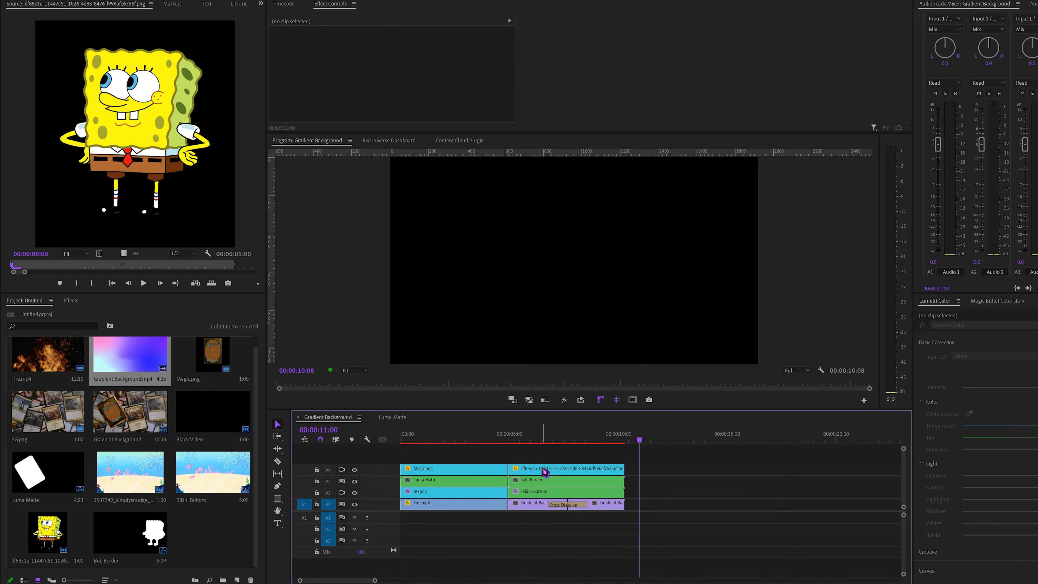
key("Home")
key("Return")
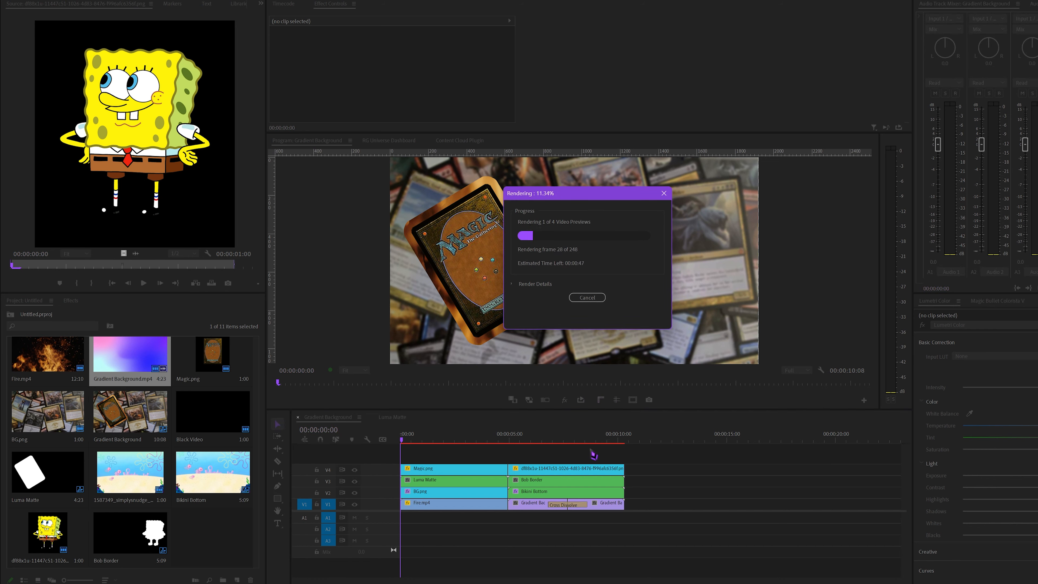